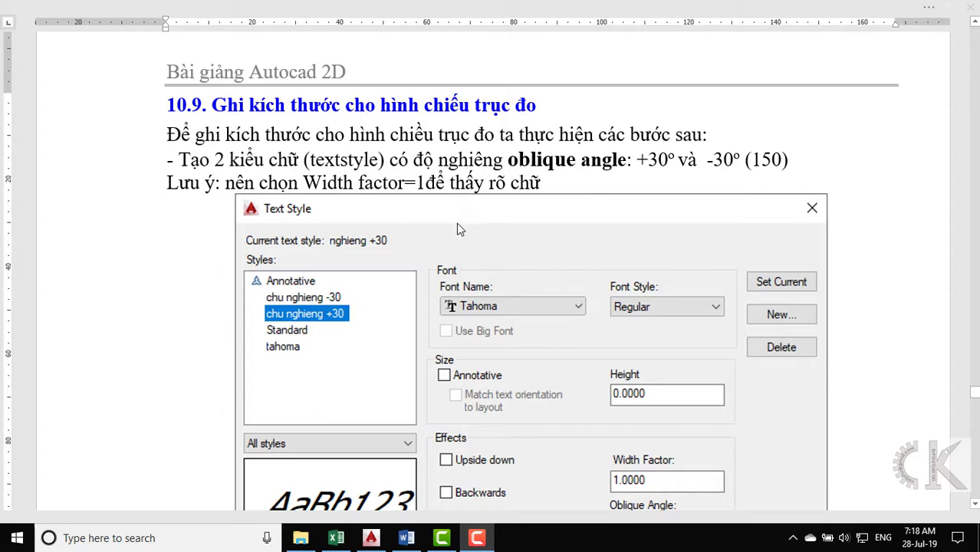
Leave the Word isometric-dimensioning notes and bring up the empty AutoCAD Drawing1.
{"action": "scroll", "coordinate": [447, 207], "scroll_direction": "down", "scroll_amount": 1}
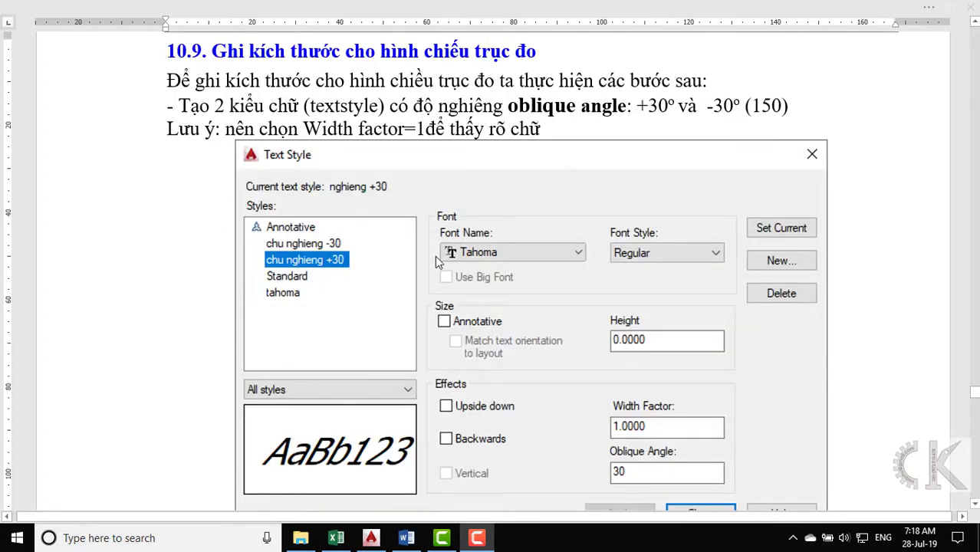
{"action": "left_click", "coordinate": [370, 537]}
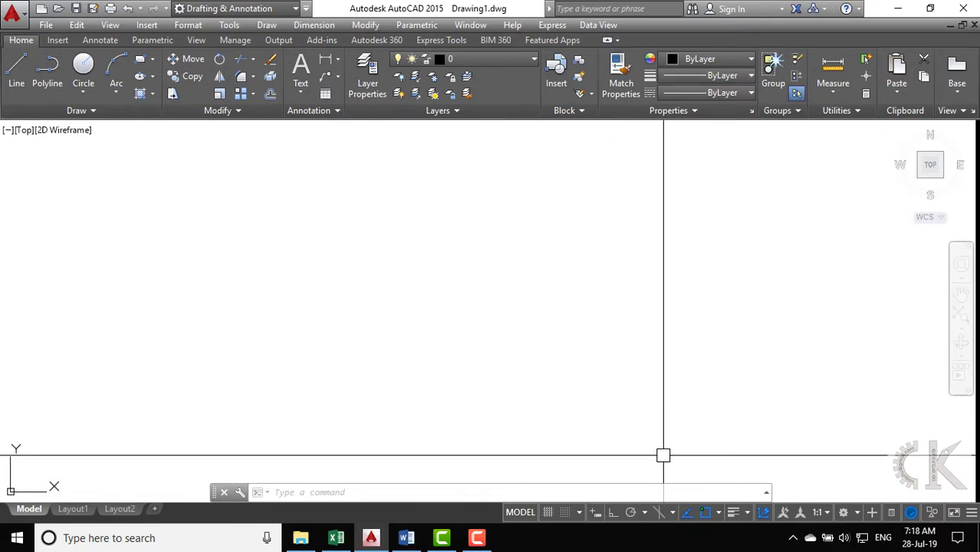
Switch the drawing's snap type to Isometric snap in Drafting Settings.
{"action": "left_click", "coordinate": [578, 512]}
{"action": "left_click", "coordinate": [577, 495]}
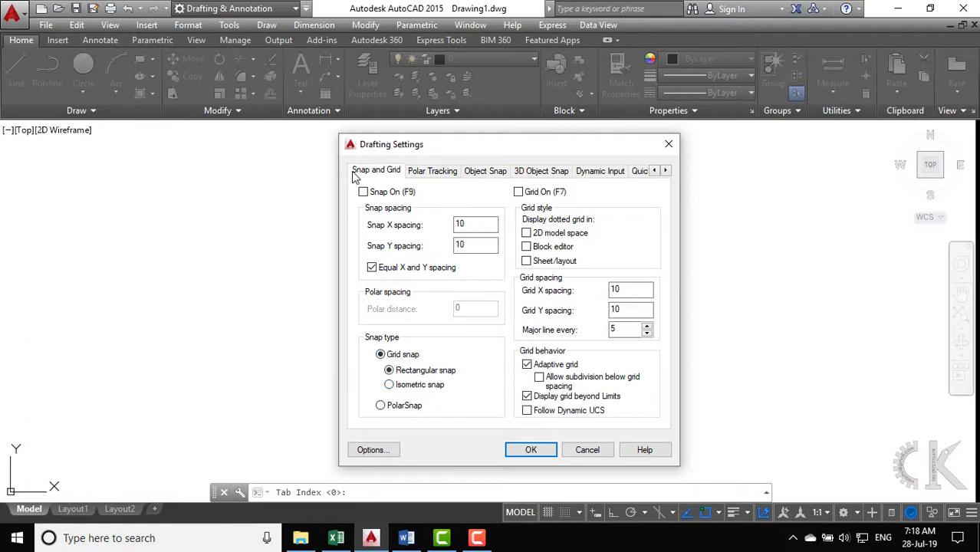
{"action": "left_click", "coordinate": [389, 384]}
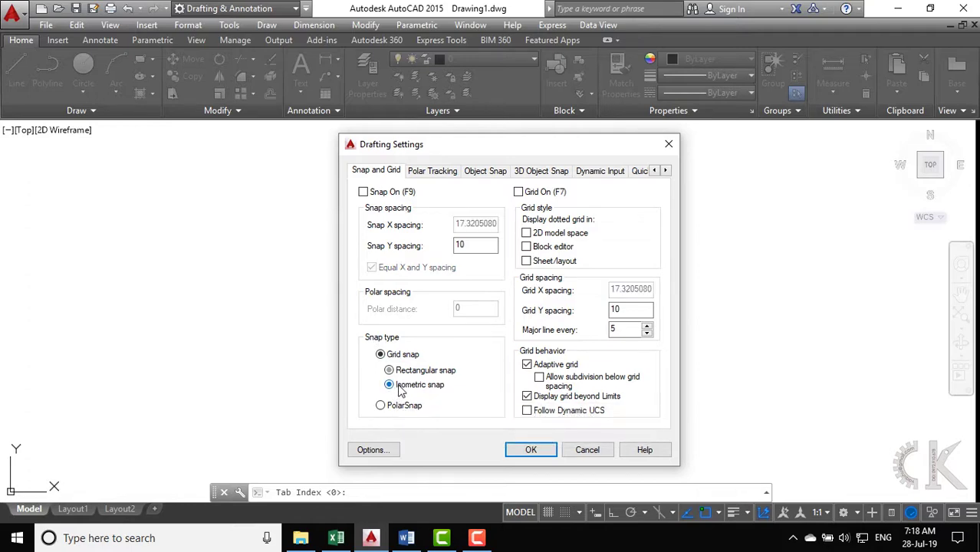
{"action": "left_click", "coordinate": [529, 450]}
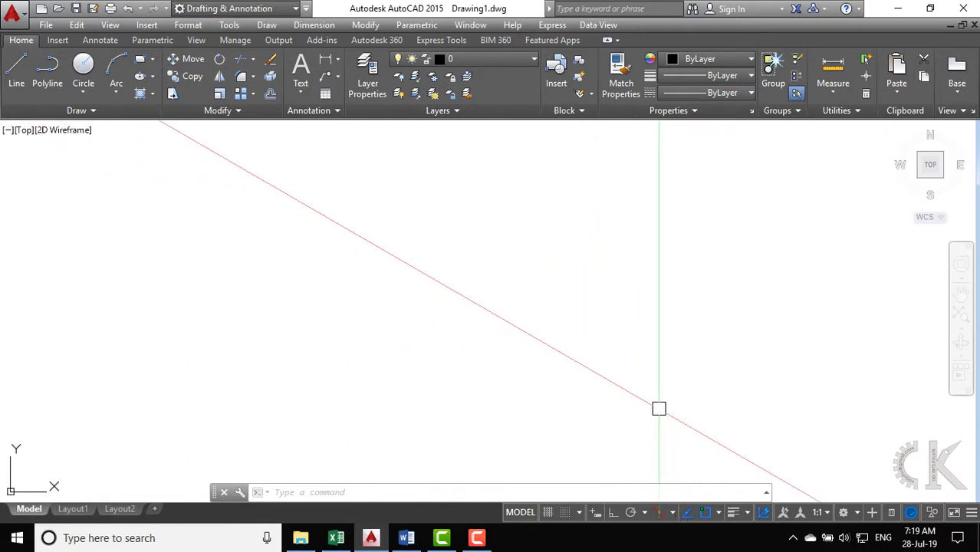
Cycle the isometric crosshair to the Right isoplane and start a line with L.
{"action": "key", "text": "F5"}
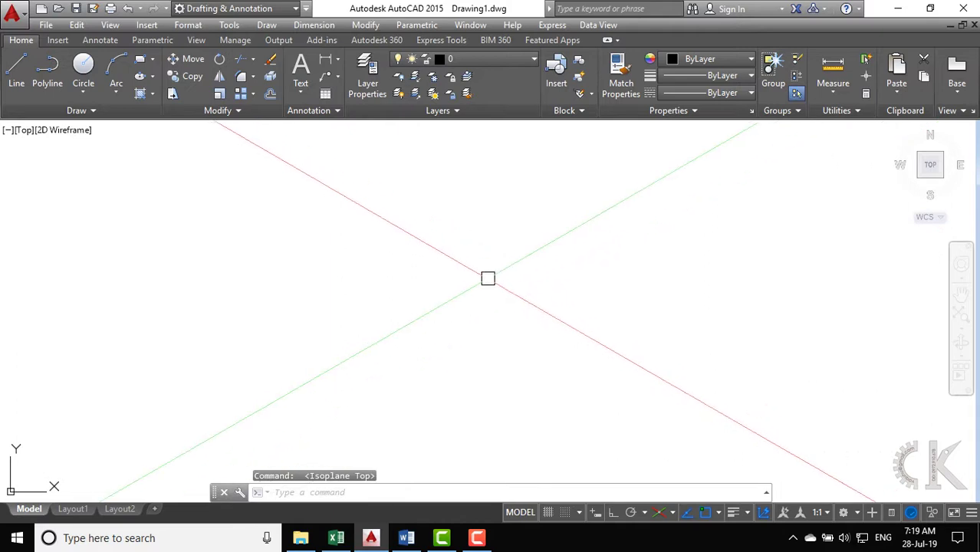
{"action": "key", "text": "F5"}
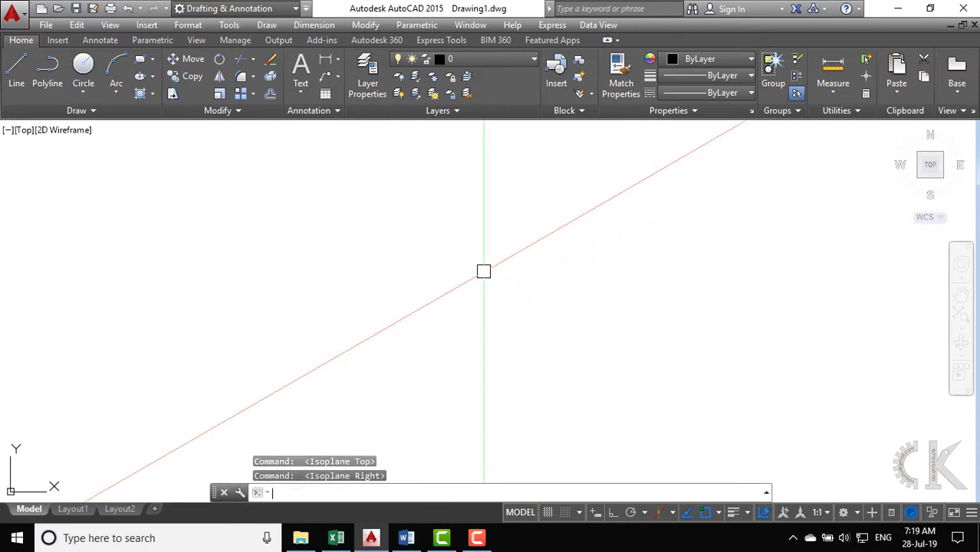
{"action": "key", "text": "F5"}
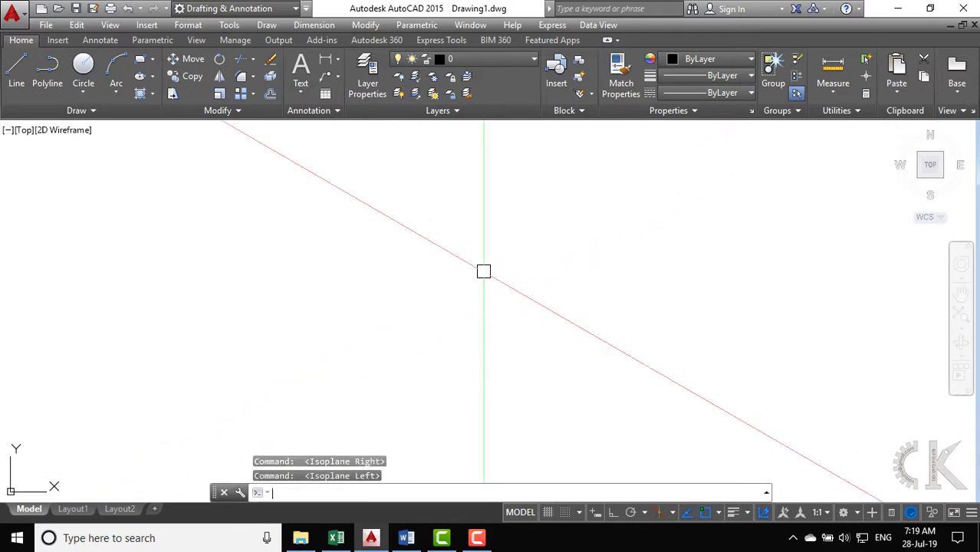
{"action": "key", "text": "F5"}
{"action": "key", "text": "F5"}
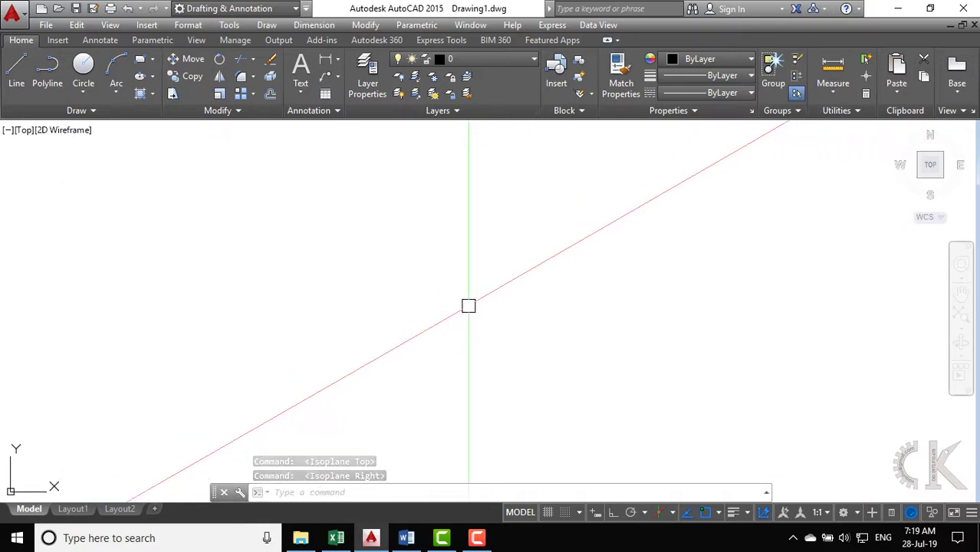
{"action": "type", "text": "l"}
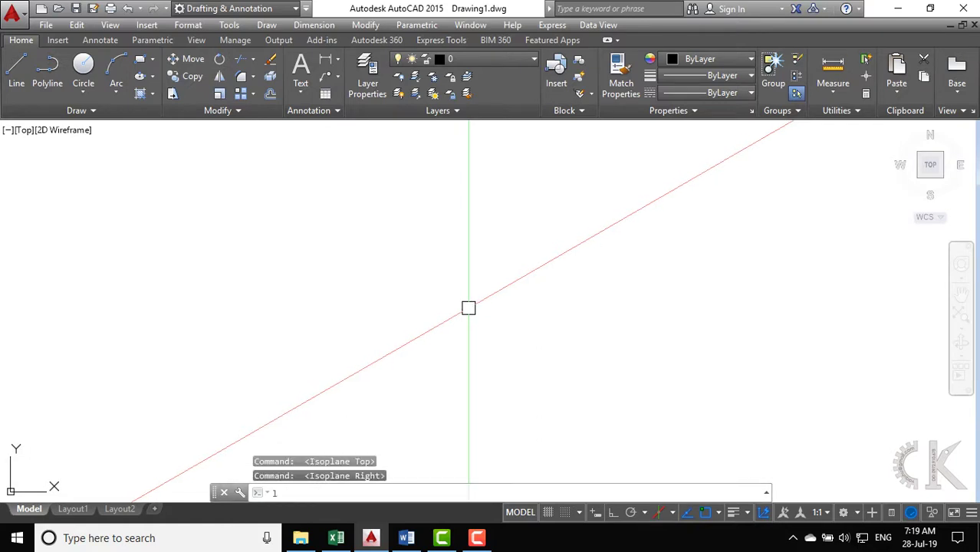
{"action": "key", "text": "Return"}
Draw the closed 100 by 50 right-face parallelogram with Ortho on, then switch to the Left isoplane.
{"action": "left_click", "coordinate": [402, 368]}
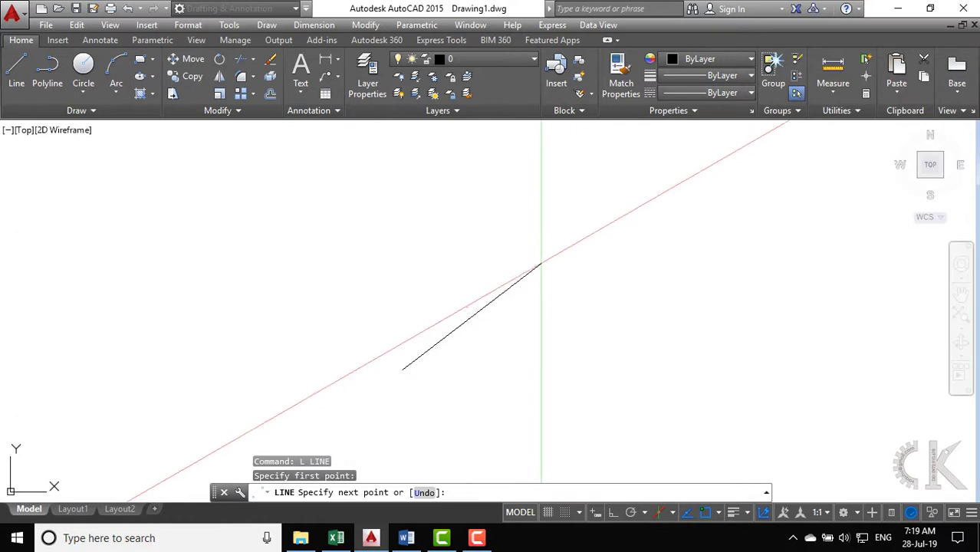
{"action": "key", "text": "F8"}
{"action": "type", "text": "100"}
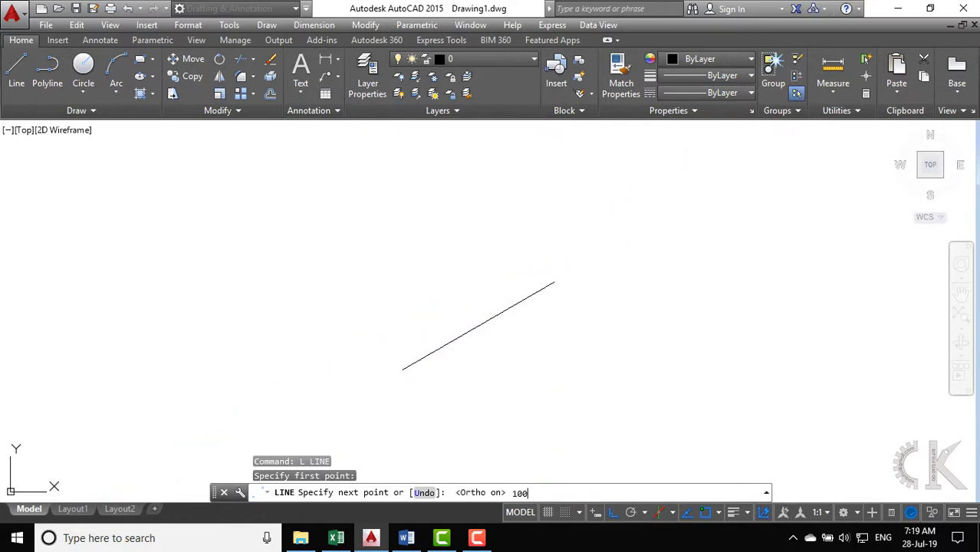
{"action": "key", "text": "Return"}
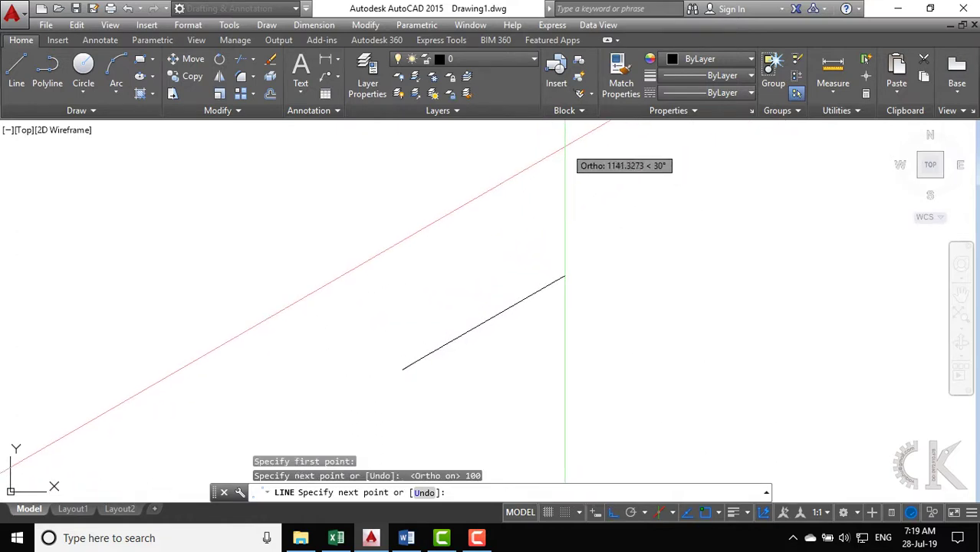
{"action": "scroll", "coordinate": [721, 222], "scroll_direction": "up", "scroll_amount": 3}
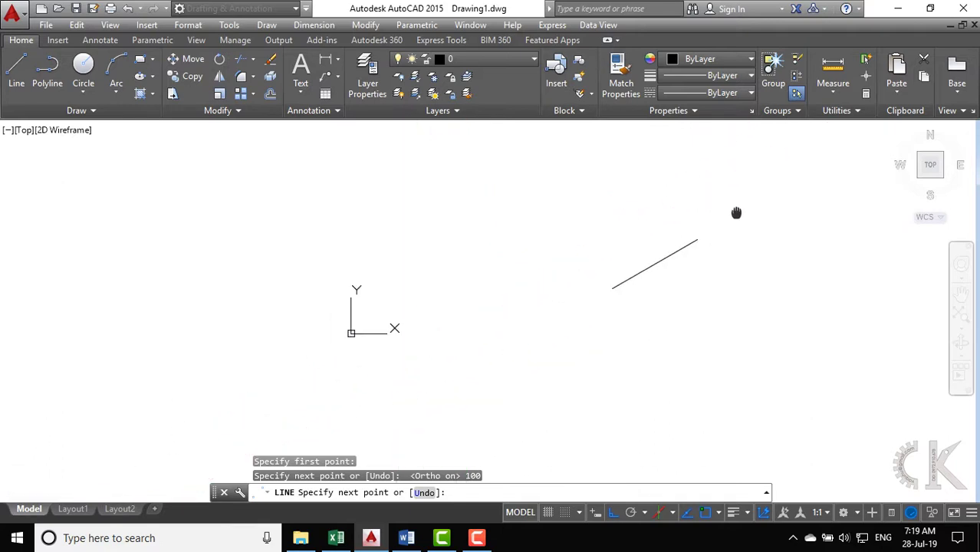
{"action": "scroll", "coordinate": [693, 238], "scroll_direction": "up", "scroll_amount": 4}
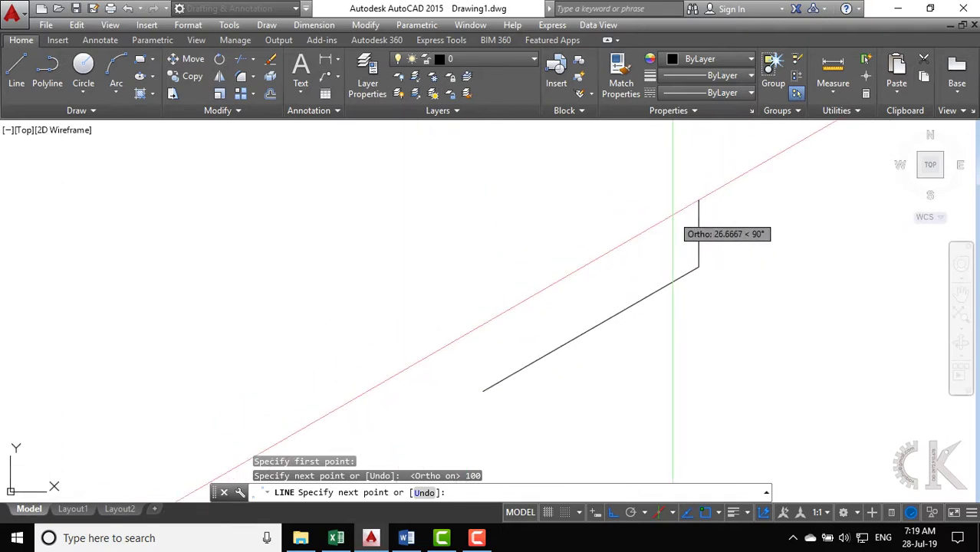
{"action": "type", "text": "50"}
{"action": "key", "text": "Return"}
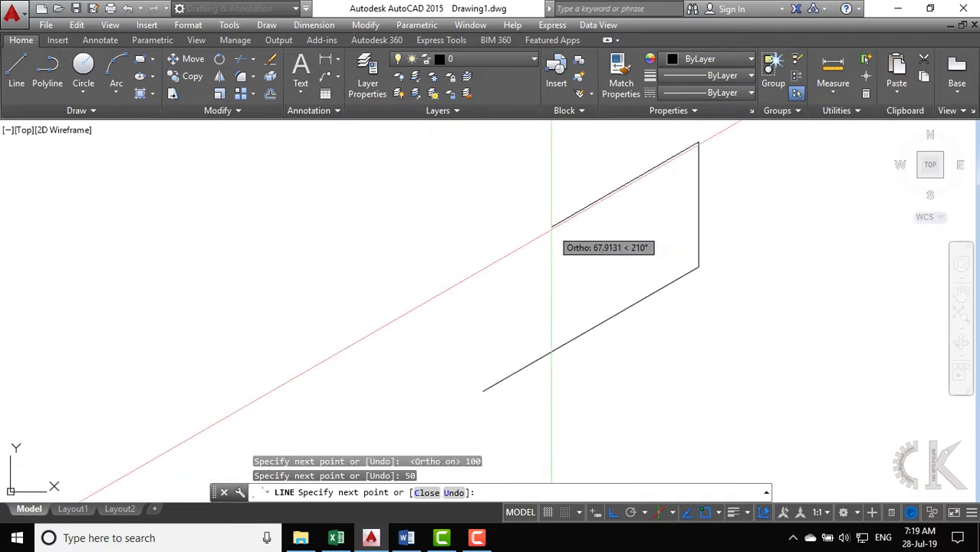
{"action": "type", "text": "100"}
{"action": "key", "text": "Return"}
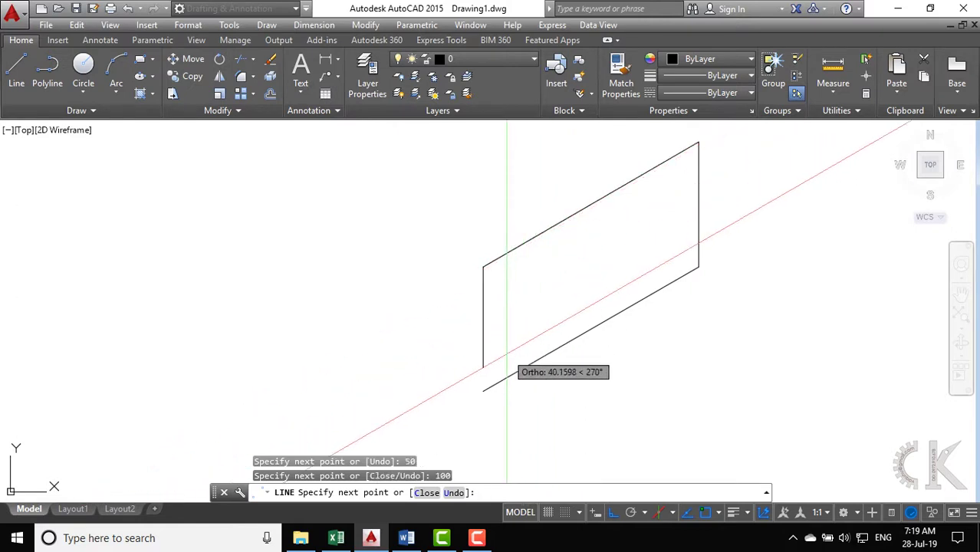
{"action": "key", "text": "Return"}
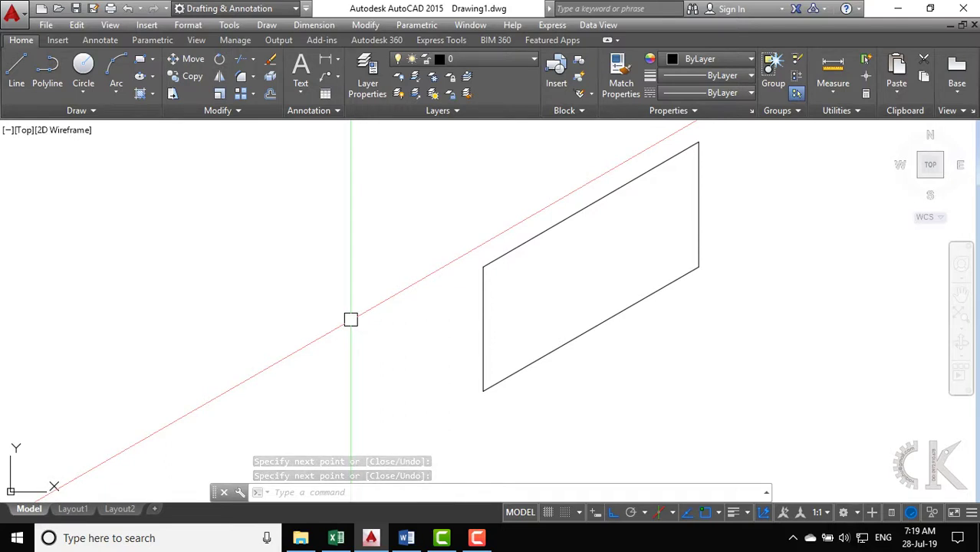
{"action": "key", "text": "F5"}
{"action": "type", "text": "1"}
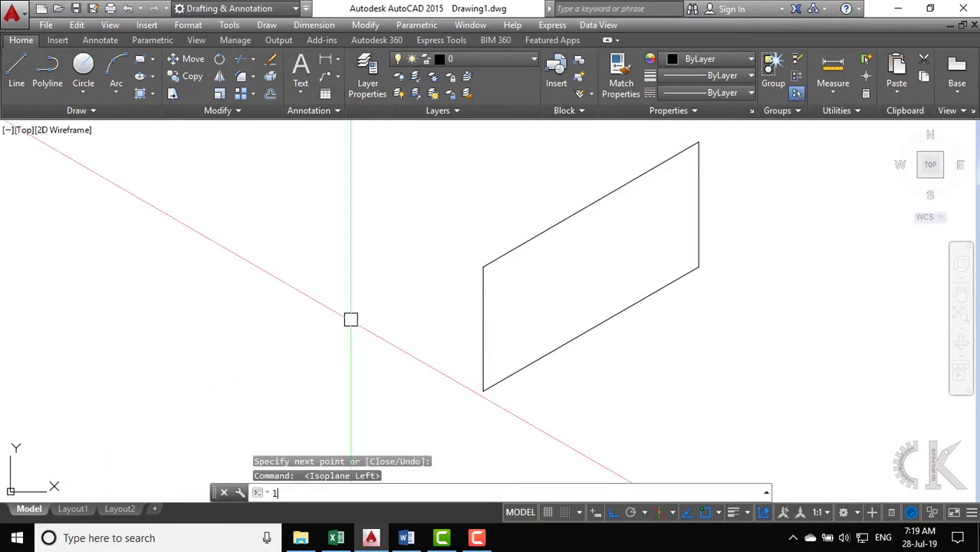
{"action": "key", "text": "Return"}
Draw the 50-unit left face from the right face's lower-left corner.
{"action": "left_click", "coordinate": [482, 392]}
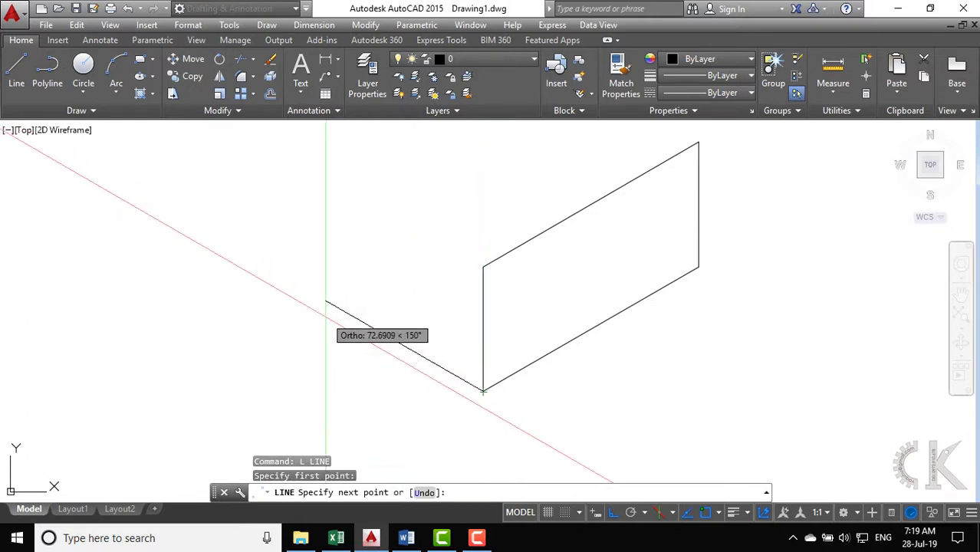
{"action": "type", "text": "50"}
{"action": "key", "text": "Return"}
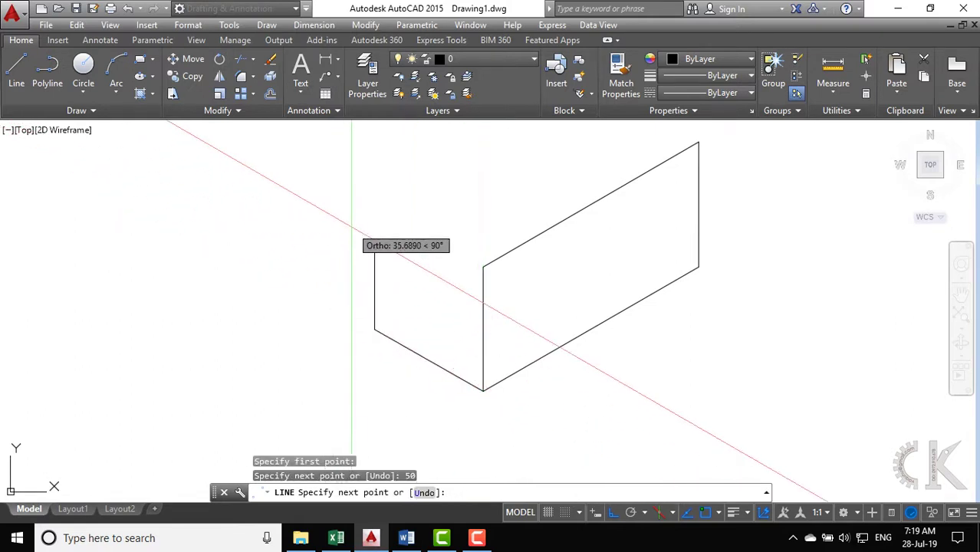
{"action": "type", "text": "50"}
{"action": "key", "text": "Return"}
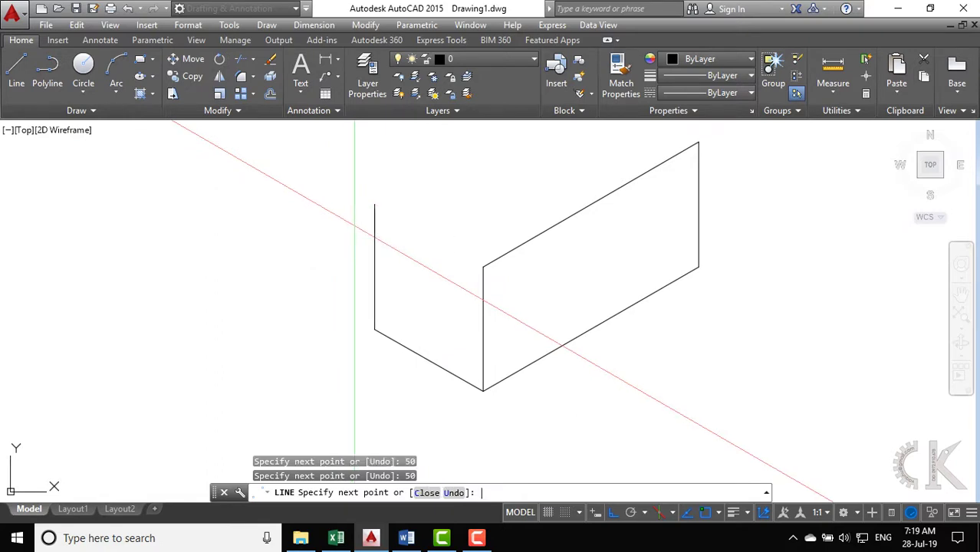
{"action": "left_click", "coordinate": [483, 267]}
{"action": "key", "text": "Return"}
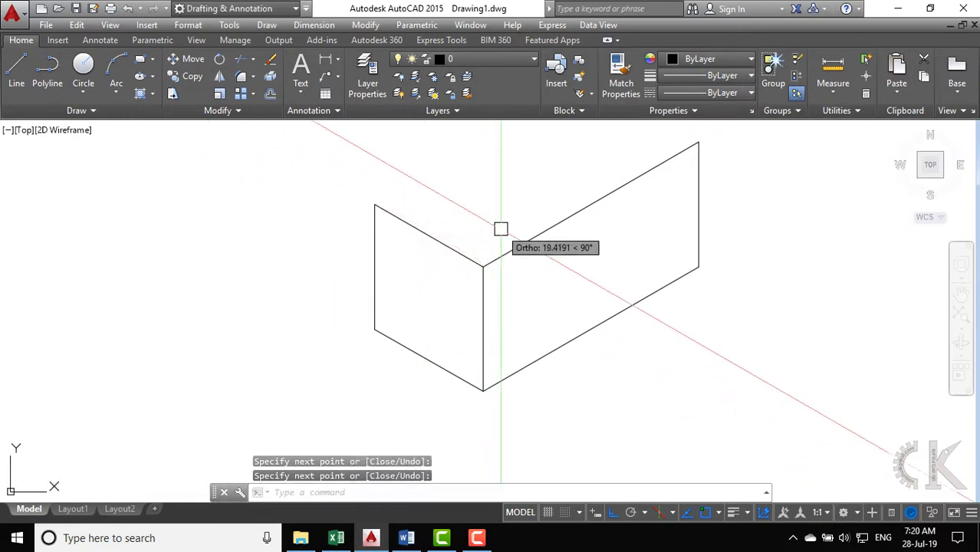
Draw the 50-unit top face joining the right and left faces to close the box.
{"action": "middle_click_drag", "start_coordinate": [500, 229], "coordinate": [448, 304]}
{"action": "key", "text": "Return"}
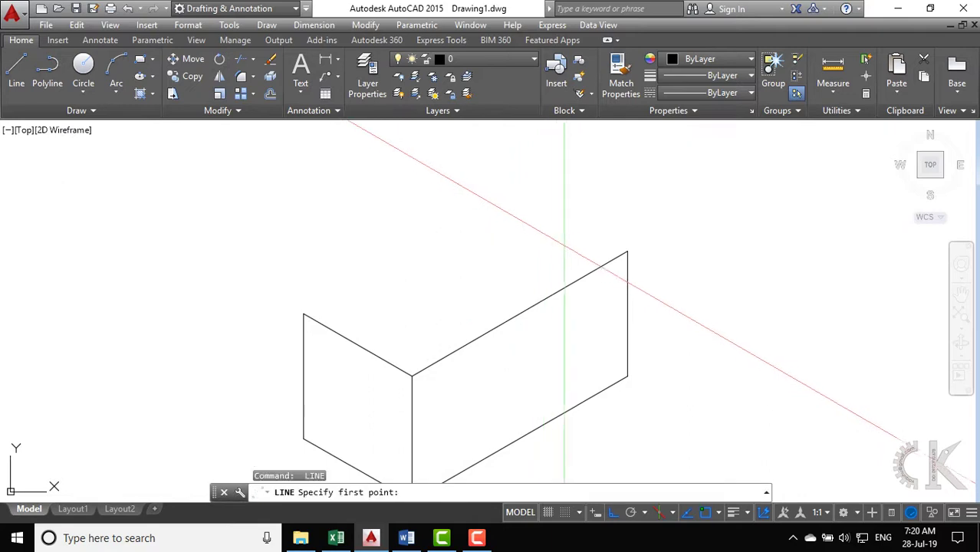
{"action": "left_click", "coordinate": [627, 252]}
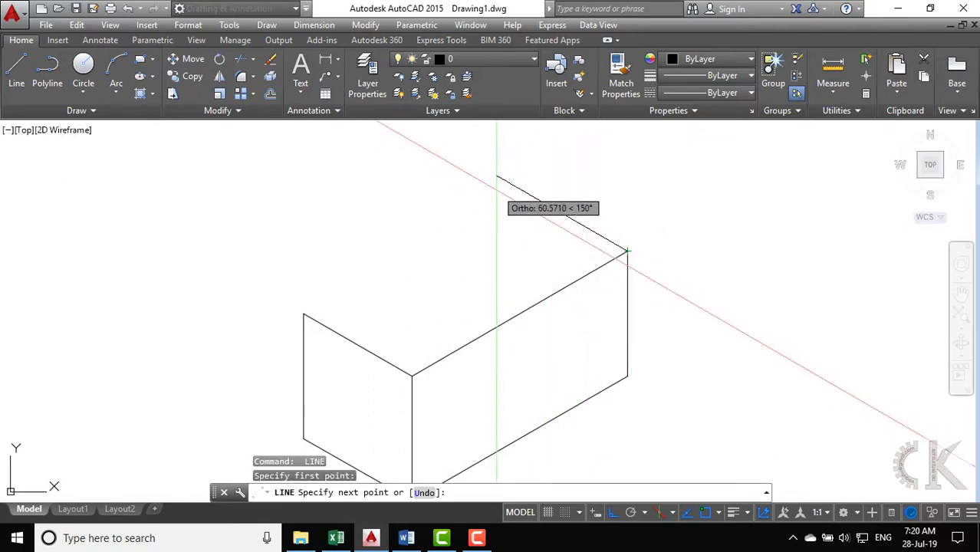
{"action": "type", "text": "50"}
{"action": "key", "text": "Return"}
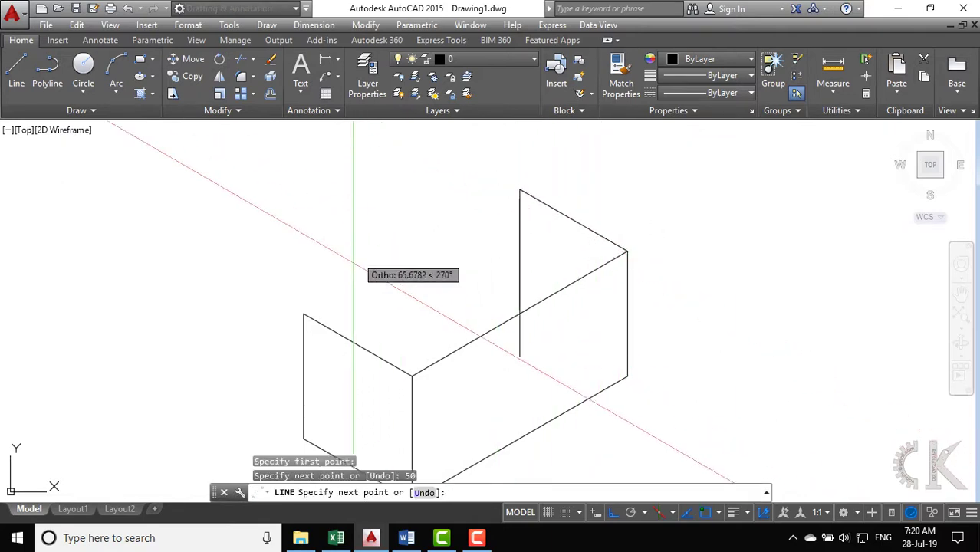
{"action": "left_click", "coordinate": [304, 313]}
{"action": "key", "text": "Escape"}
{"action": "scroll", "coordinate": [383, 291], "scroll_direction": "down", "scroll_amount": 1}
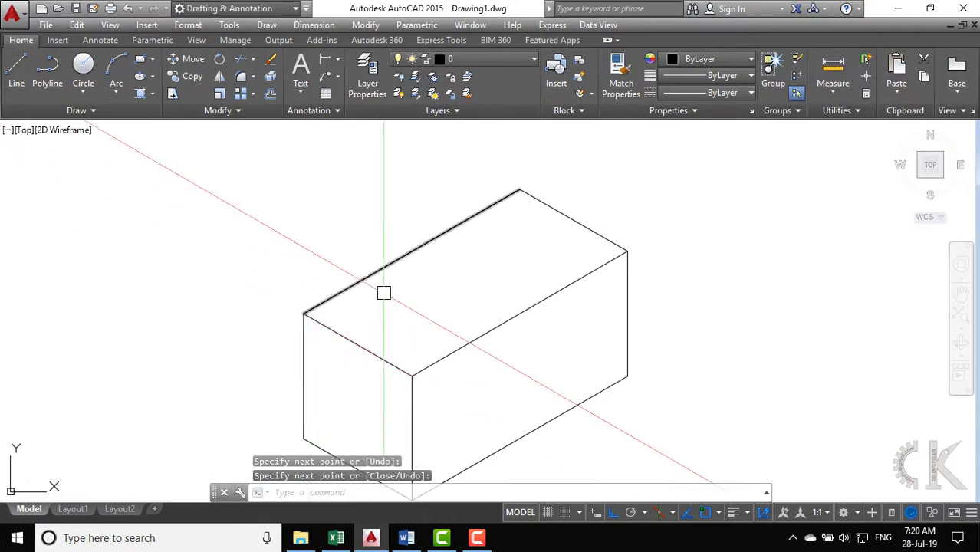
{"action": "scroll", "coordinate": [384, 258], "scroll_direction": "down", "scroll_amount": 2}
{"action": "key", "text": "Escape"}
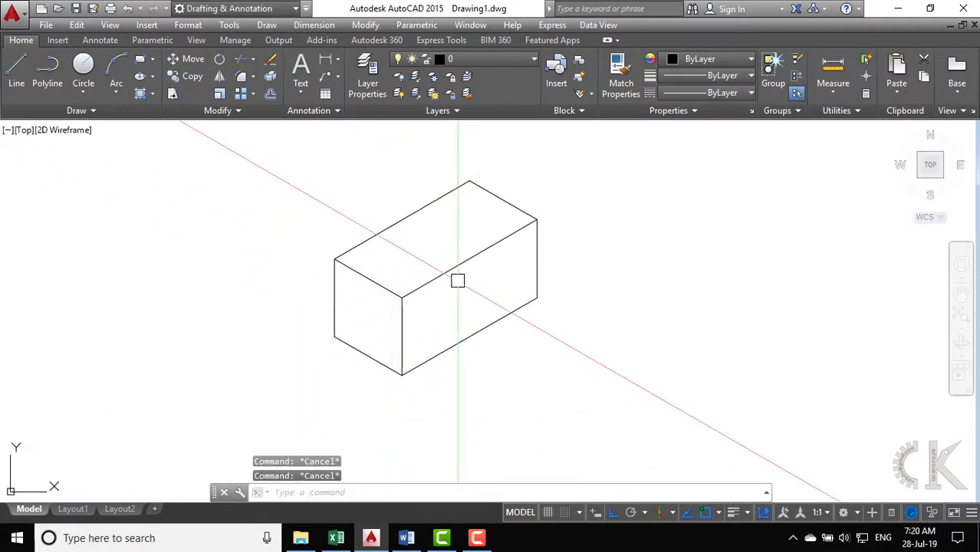
{"action": "scroll", "coordinate": [429, 276], "scroll_direction": "up", "scroll_amount": 2}
Centre the finished box, check the Word page on 30° oblique text styles, and return to AutoCAD.
{"action": "middle_click_drag", "start_coordinate": [413, 273], "coordinate": [511, 297]}
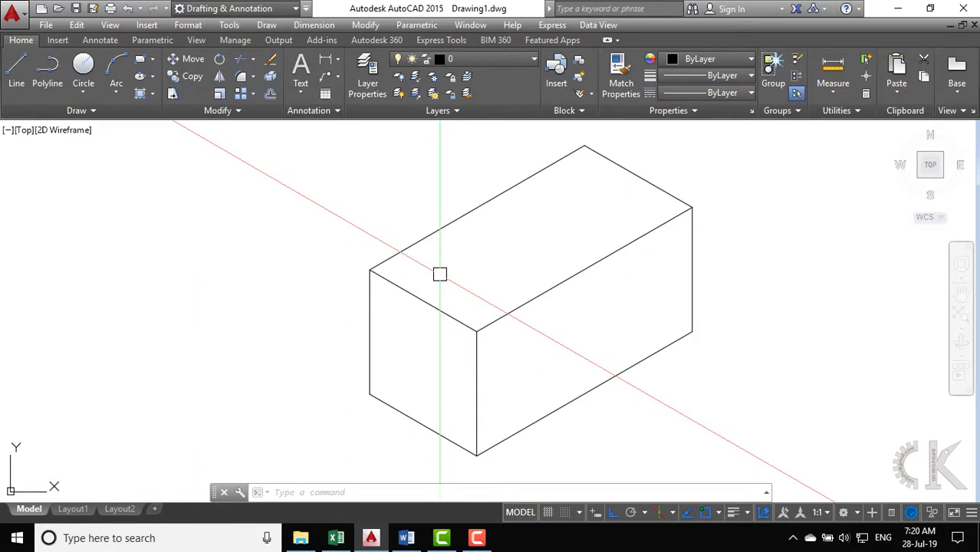
{"action": "left_click", "coordinate": [407, 539]}
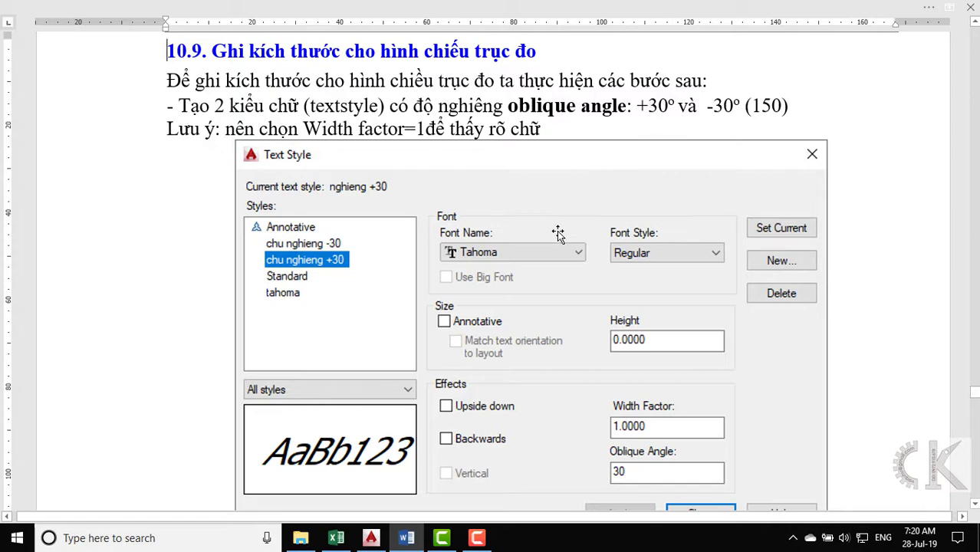
{"action": "left_click", "coordinate": [371, 539]}
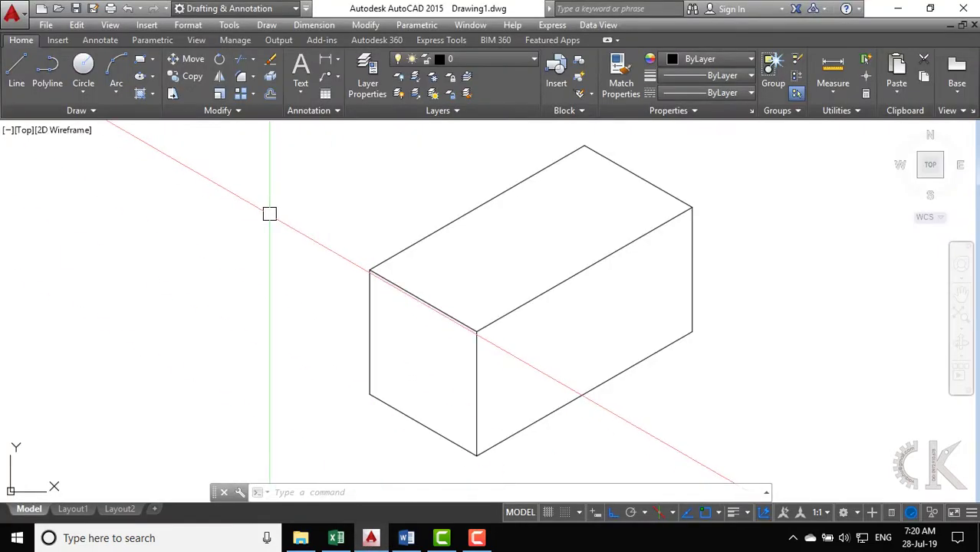
Create a new text style named 'chu nghieng+30 do' from the ST dialog.
{"action": "type", "text": "sST"}
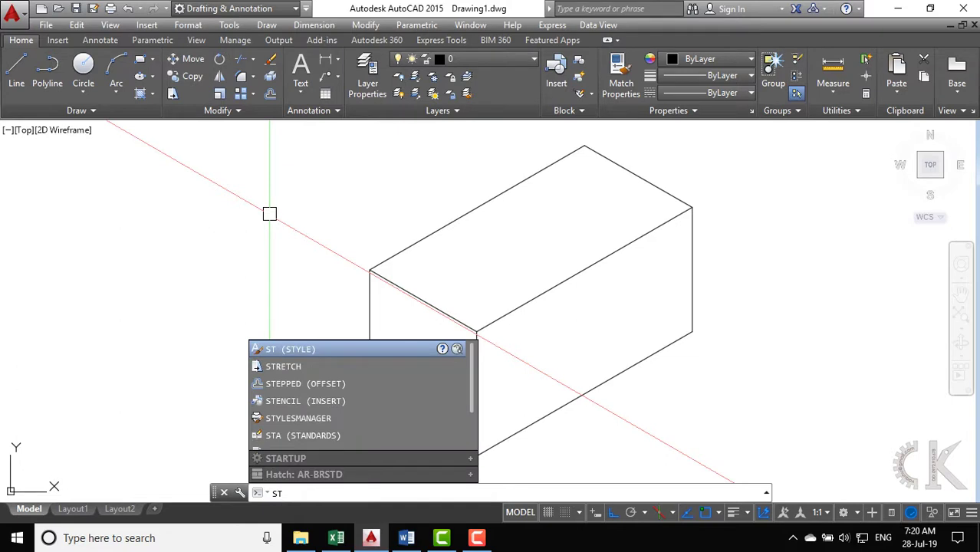
{"action": "key", "text": "Return"}
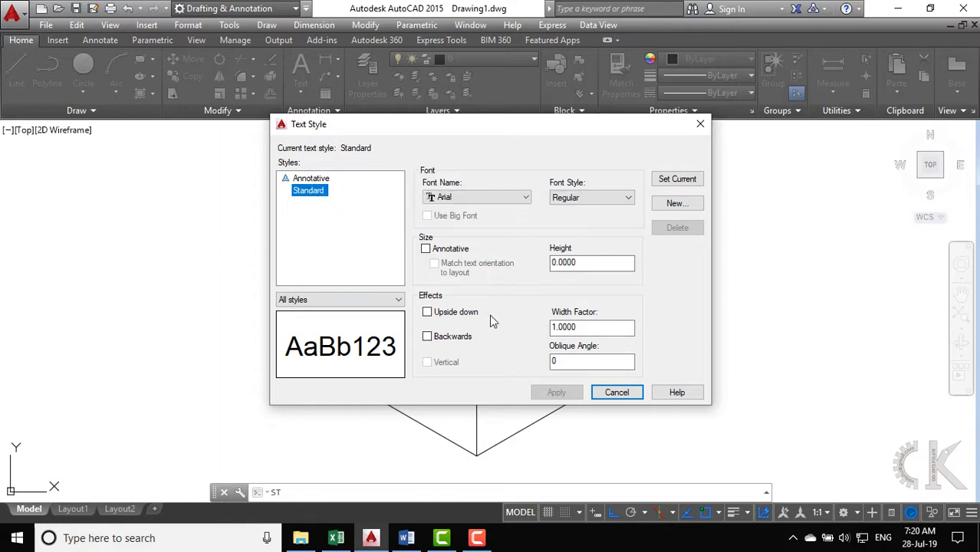
{"action": "left_click", "coordinate": [684, 205]}
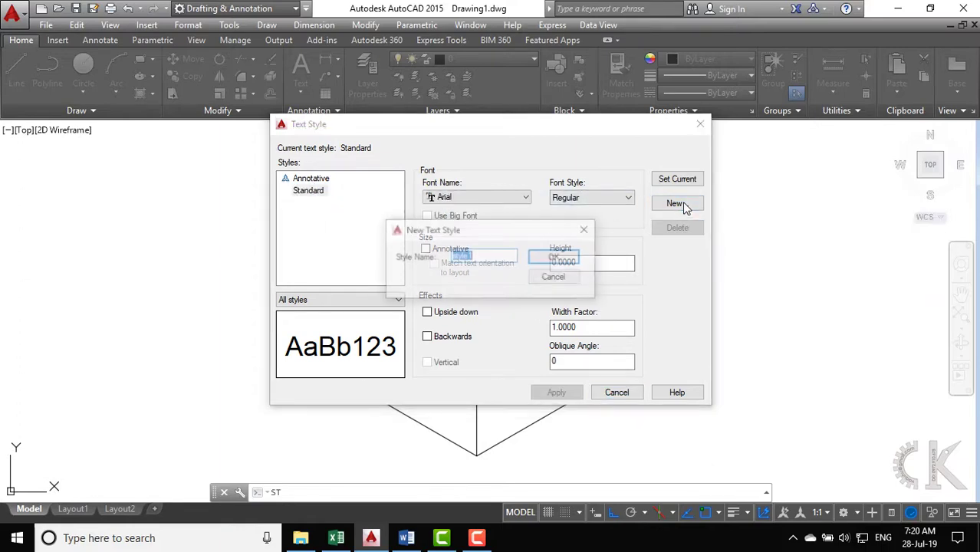
{"action": "type", "text": "chu nghieng+30"}
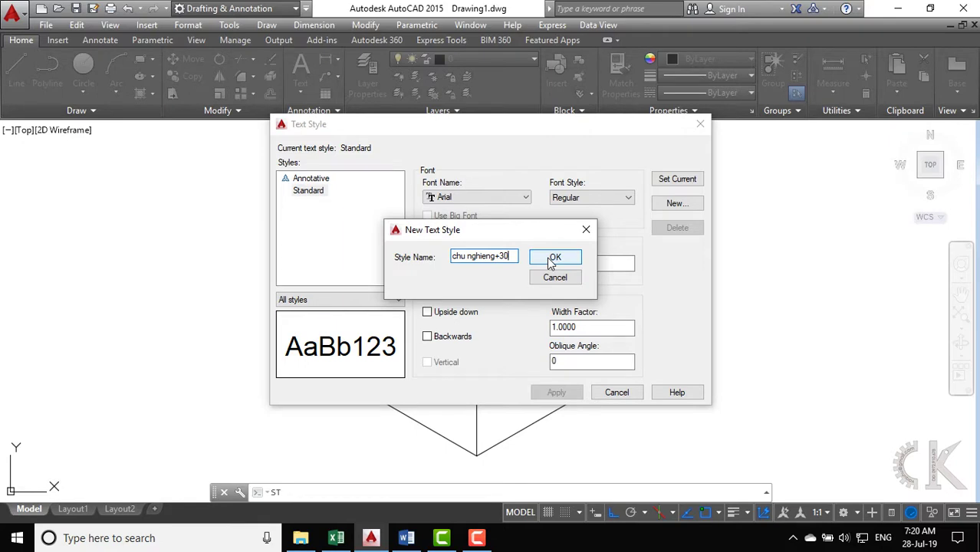
{"action": "type", "text": "do"}
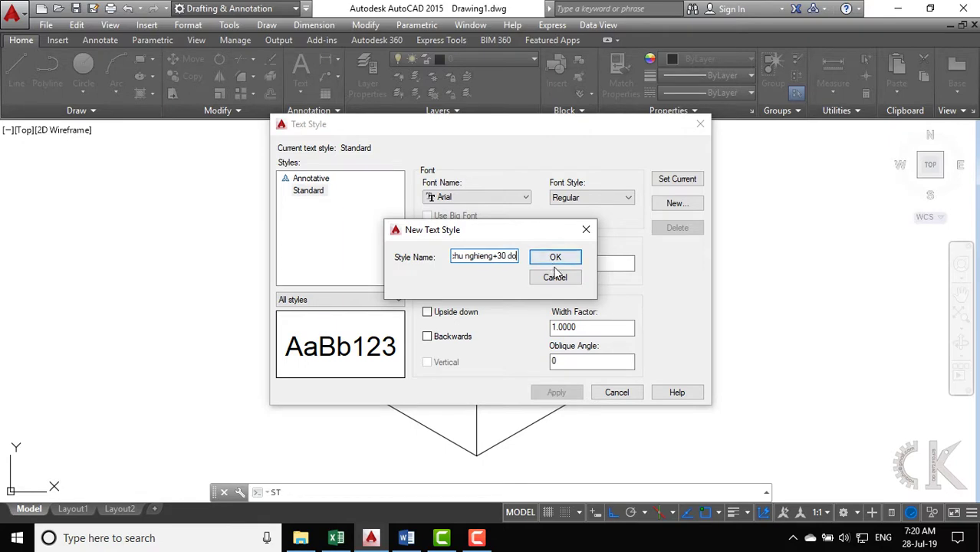
{"action": "left_click", "coordinate": [555, 258]}
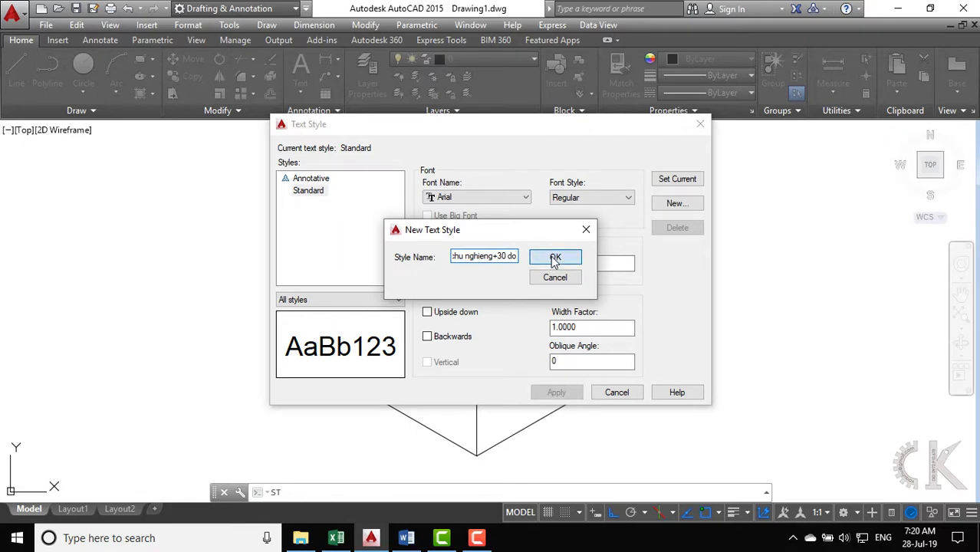
Give 'chu nghieng+30 do' the Tahoma font and a 30° oblique angle, and apply it.
{"action": "left_click", "coordinate": [353, 192]}
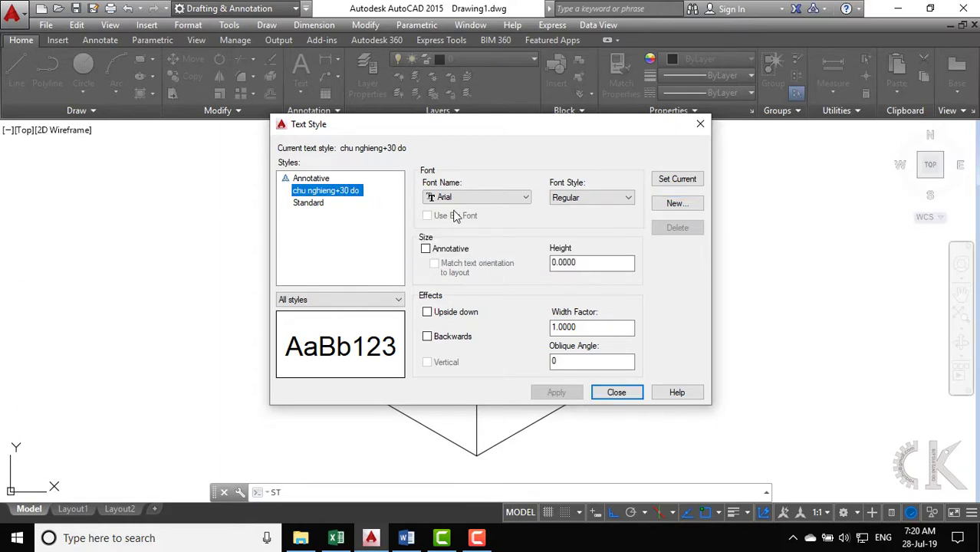
{"action": "left_click", "coordinate": [489, 197]}
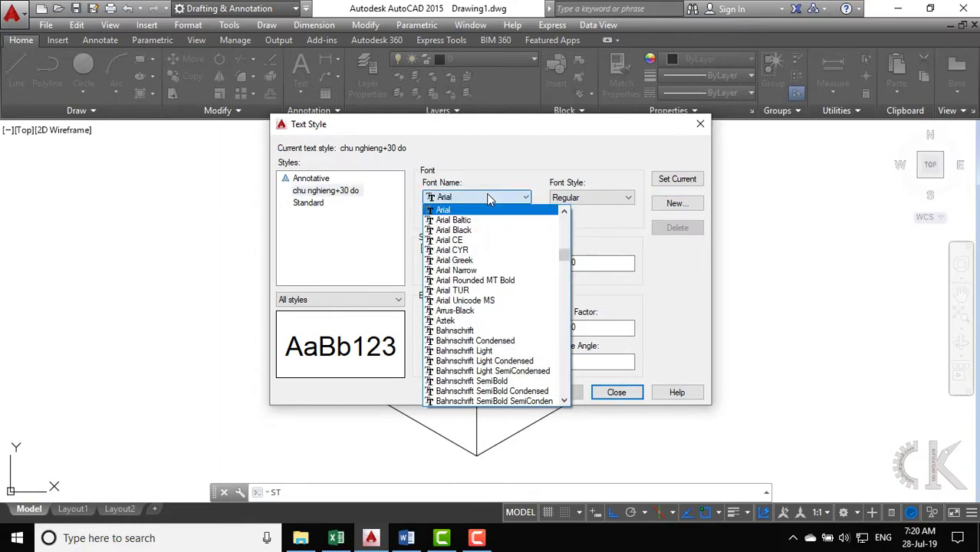
{"action": "key", "text": "t"}
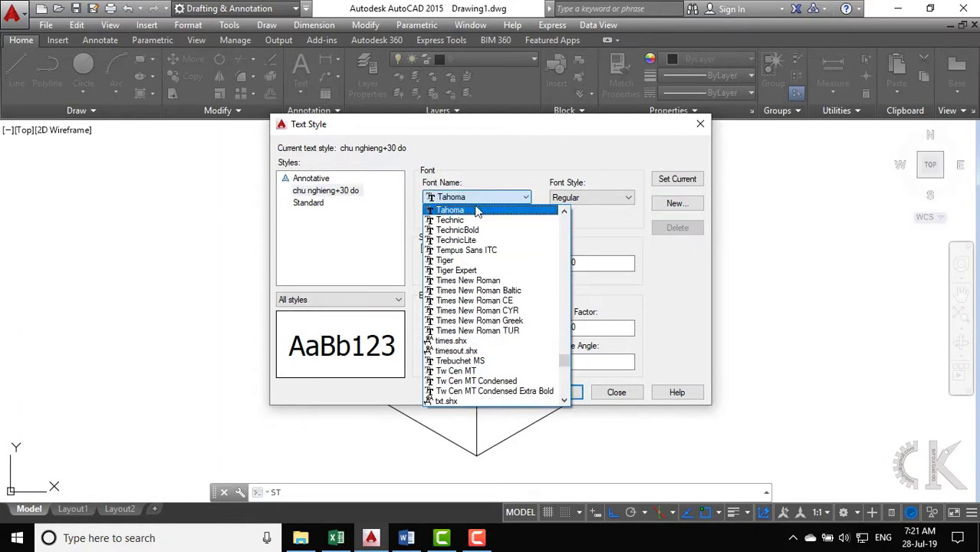
{"action": "left_click", "coordinate": [476, 210]}
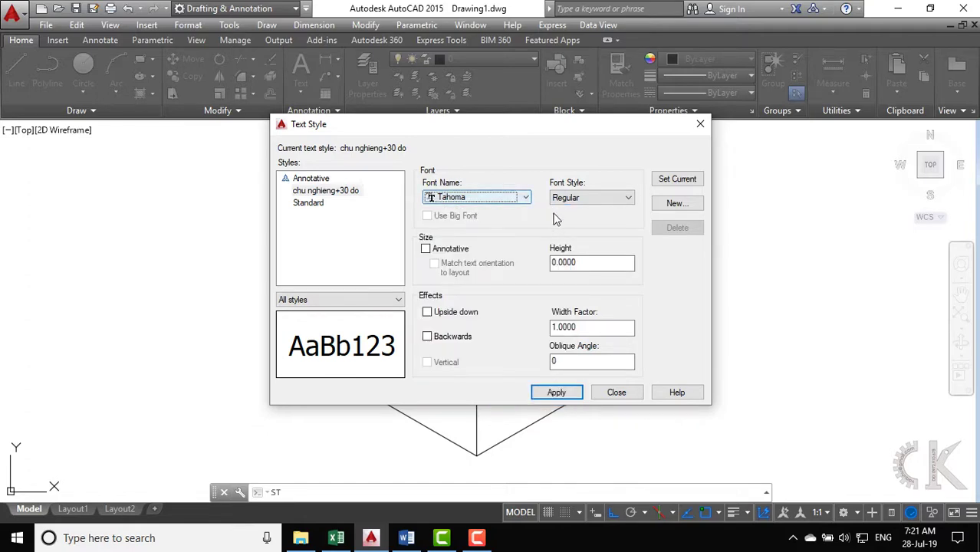
{"action": "left_click", "coordinate": [575, 325]}
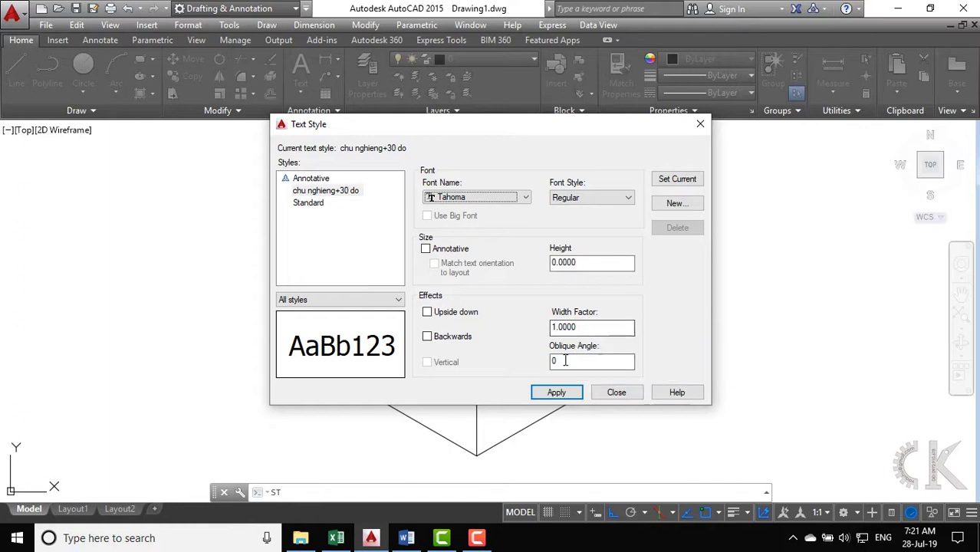
{"action": "key", "text": "Tab"}
{"action": "type", "text": "3"}
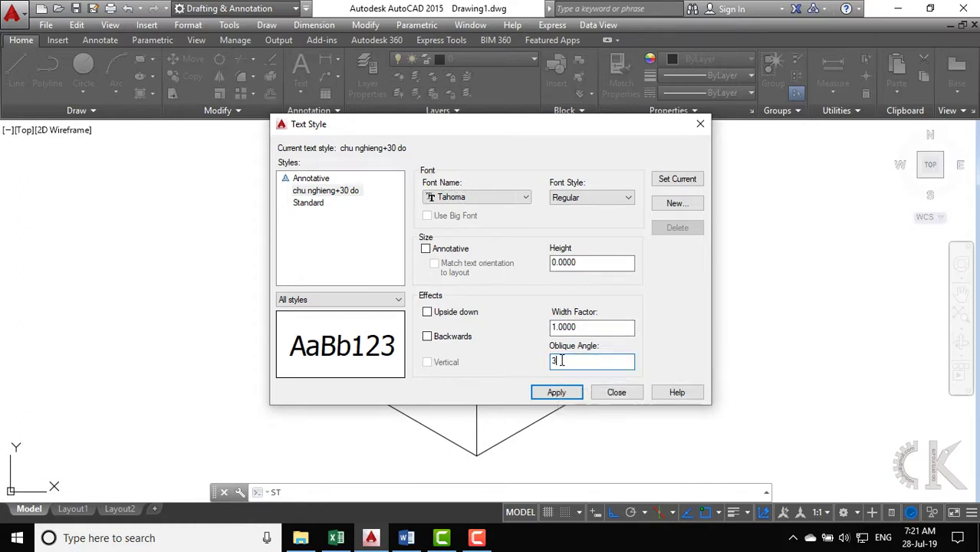
{"action": "type", "text": "0"}
{"action": "left_click", "coordinate": [557, 392]}
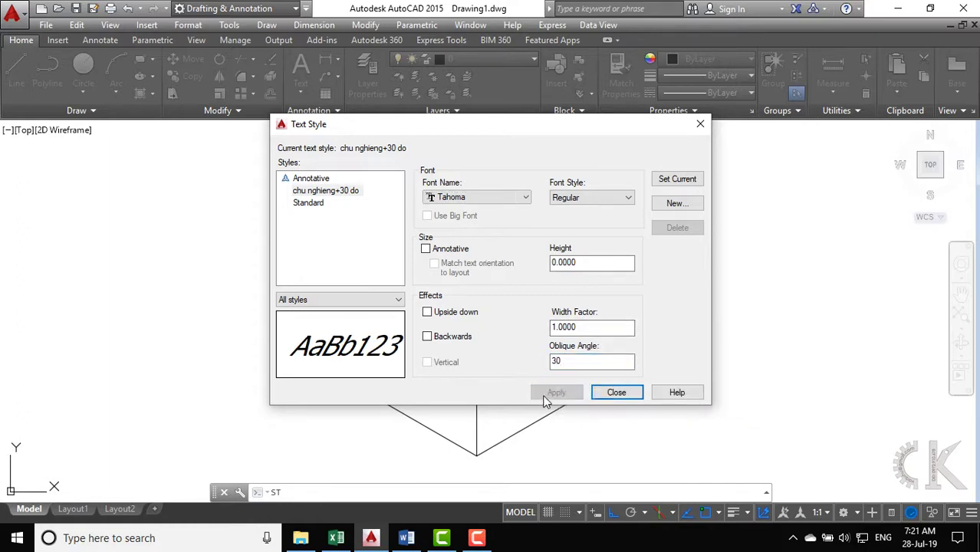
{"action": "left_click", "coordinate": [675, 206]}
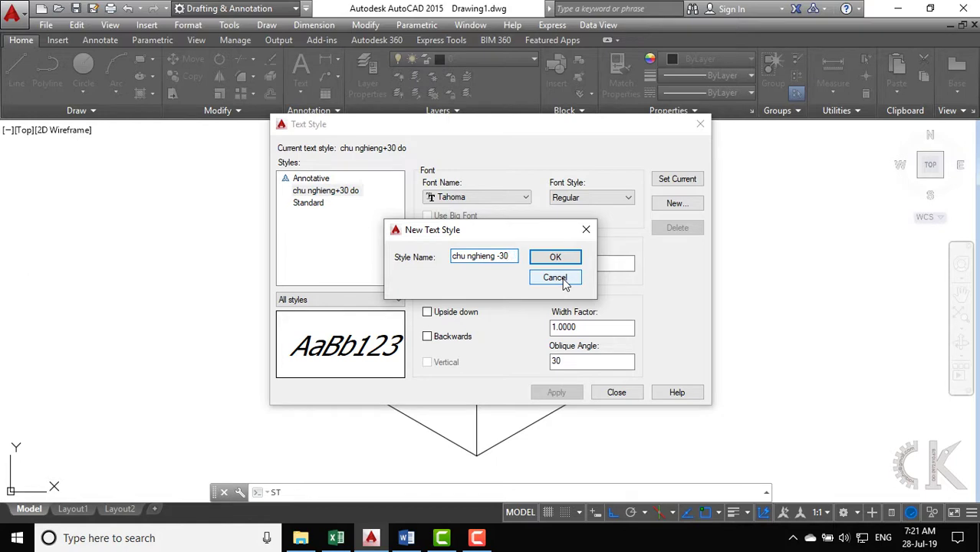
Add style 'chu nghieng -30 (150) do' with a -30° oblique angle and apply it.
{"action": "type", "text": "chu nghieng -30 (15"}
{"action": "type", "text": "0"}
{"action": "type", "text": ")"}
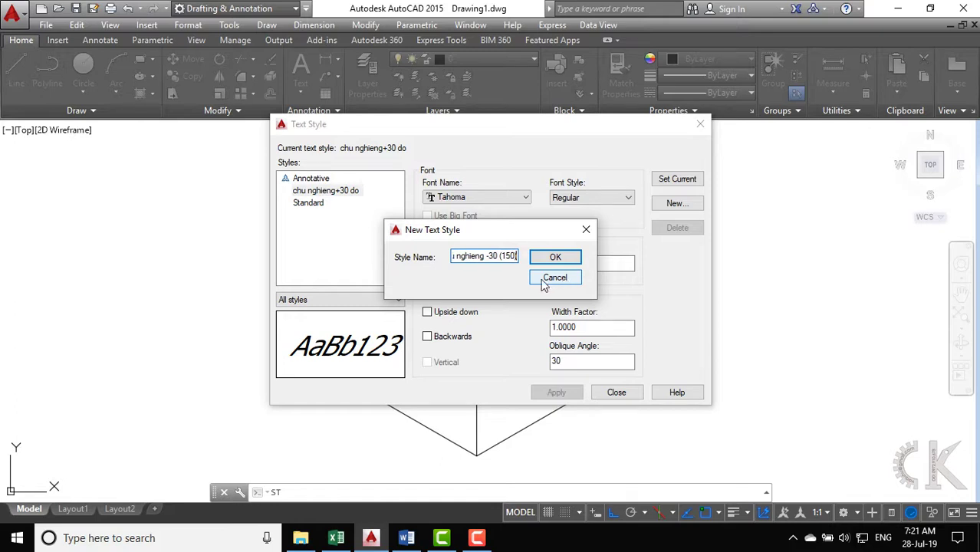
{"action": "type", "text": " d"}
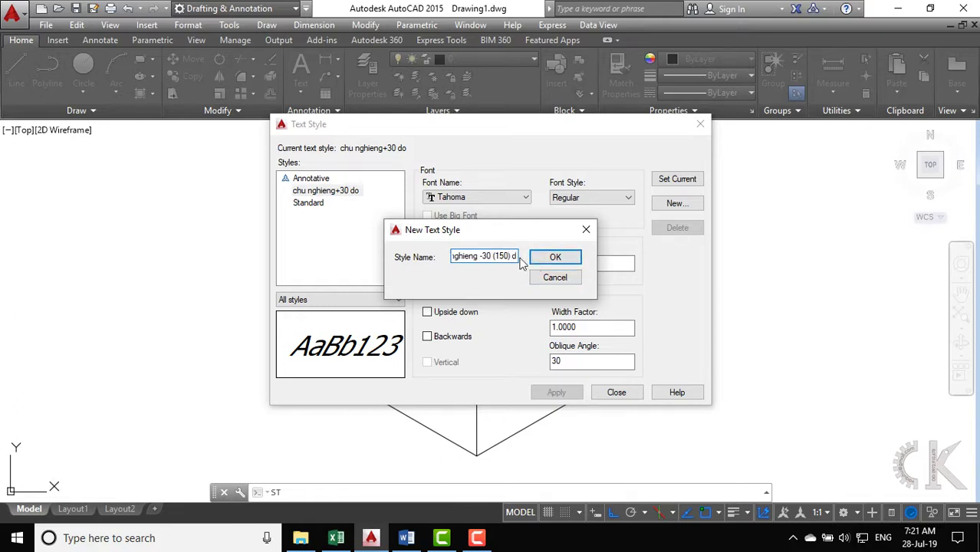
{"action": "type", "text": "o"}
{"action": "left_click", "coordinate": [555, 257]}
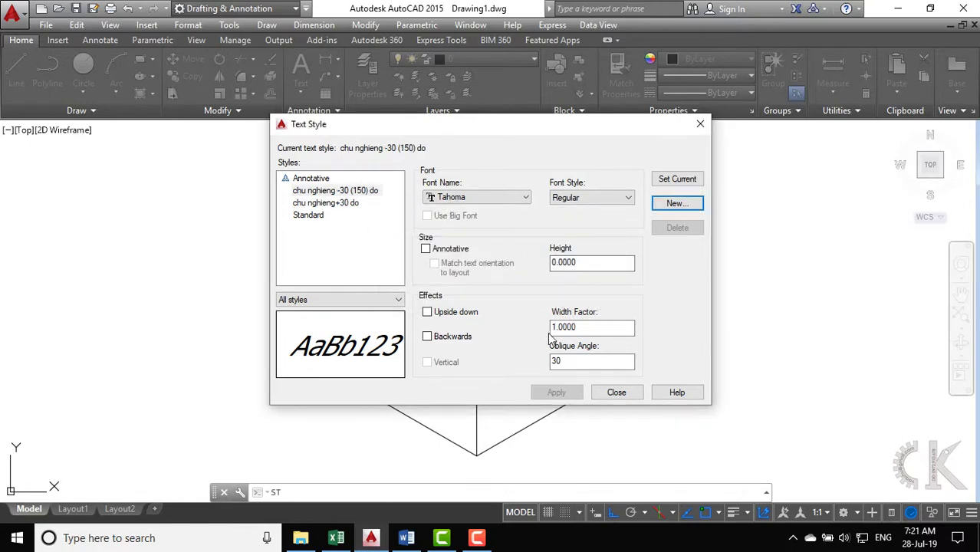
{"action": "left_click", "coordinate": [552, 362]}
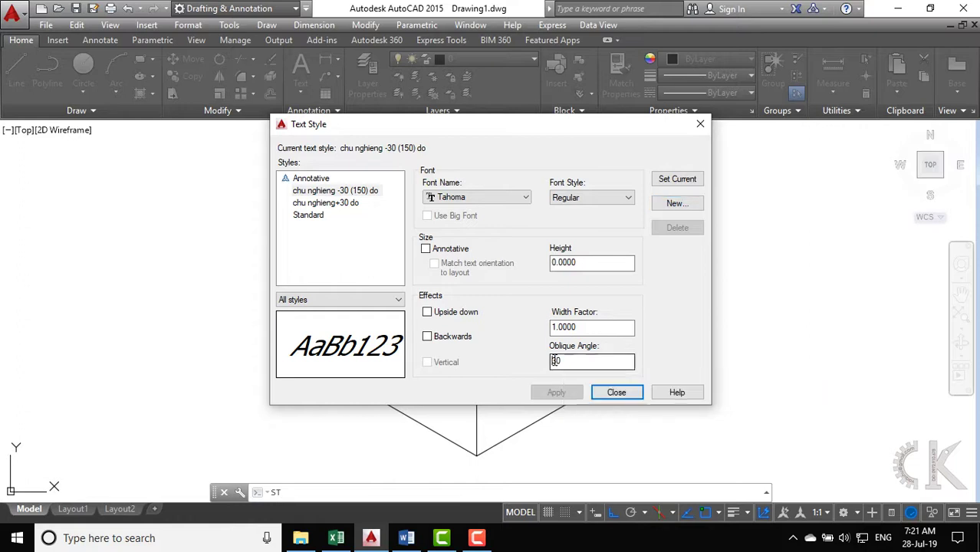
{"action": "type", "text": "-"}
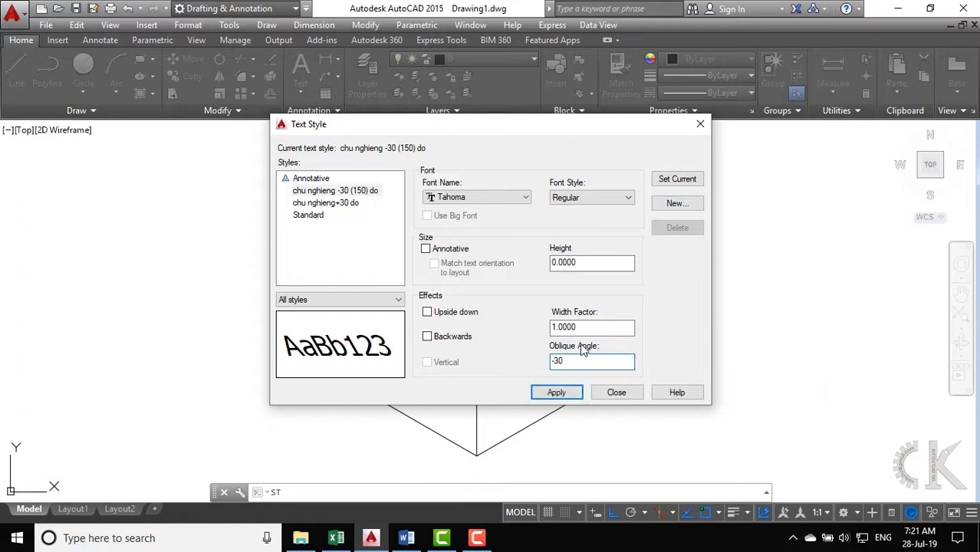
{"action": "left_click", "coordinate": [540, 393]}
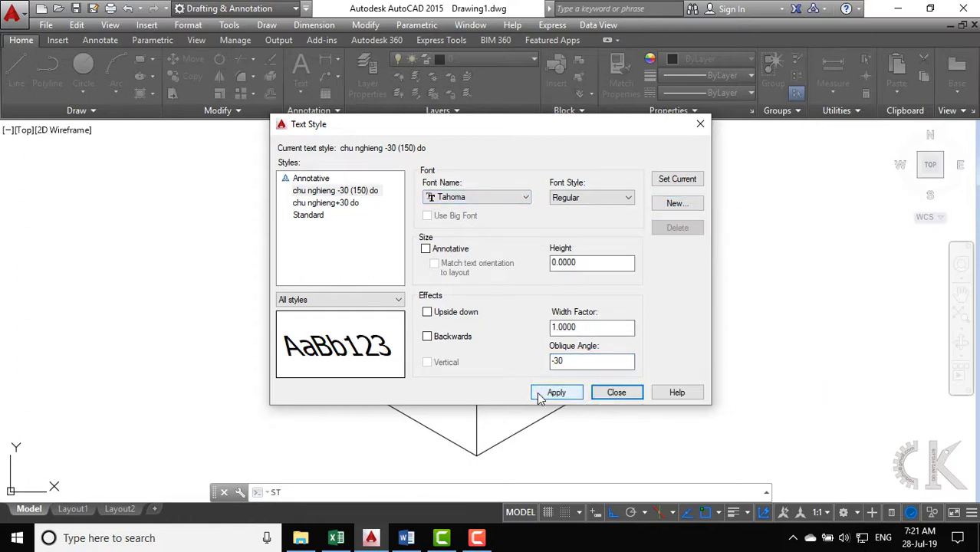
Save the style changes and make 'chu nghieng+30 do' the current text style.
{"action": "left_click", "coordinate": [635, 399]}
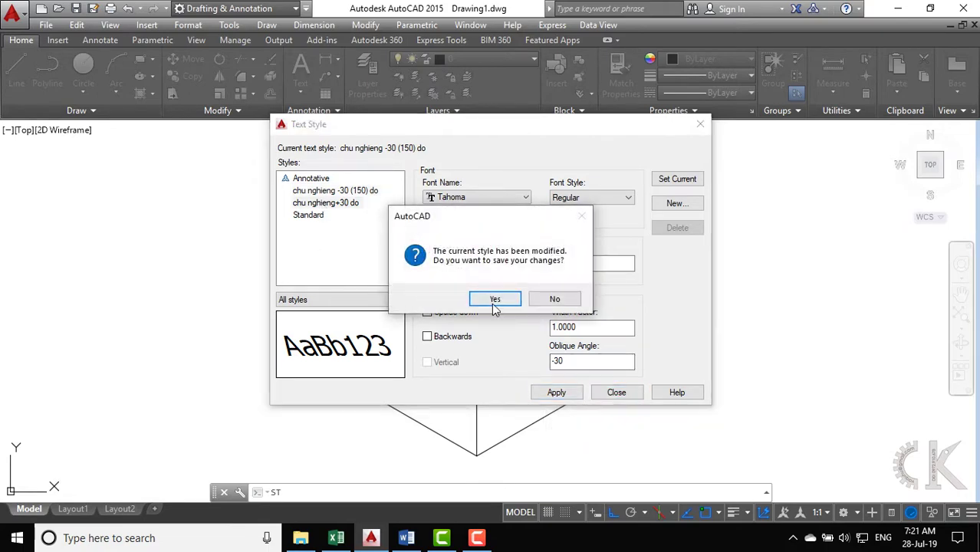
{"action": "left_click", "coordinate": [494, 303]}
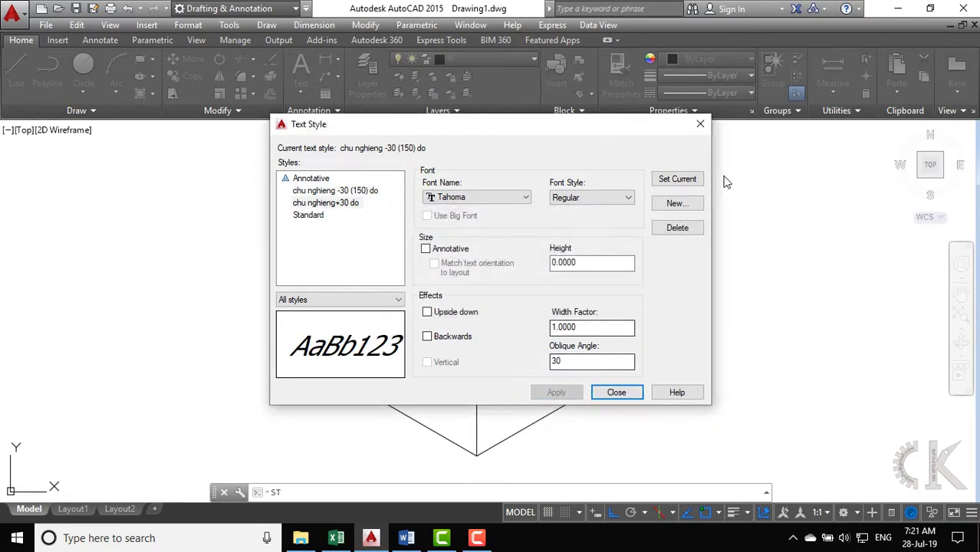
{"action": "left_click", "coordinate": [687, 180]}
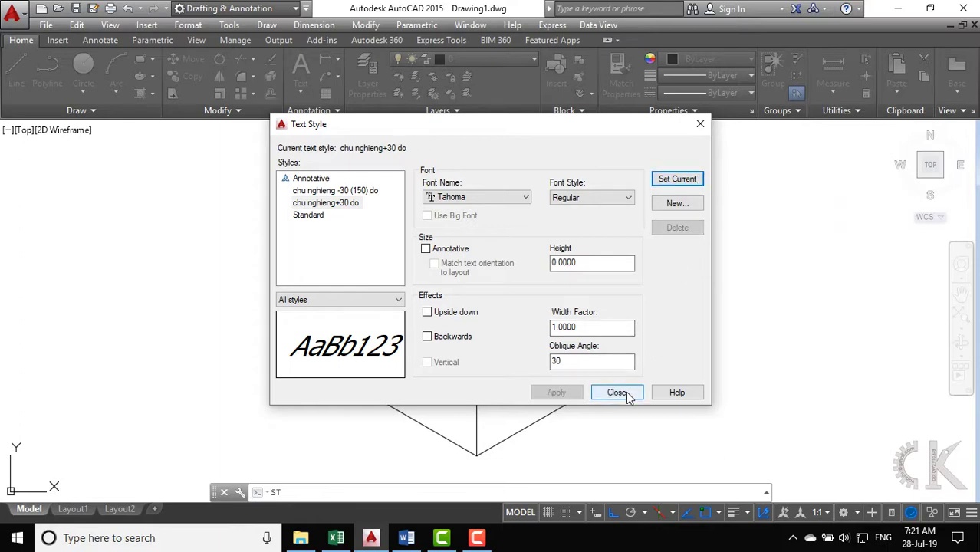
{"action": "left_click", "coordinate": [617, 393]}
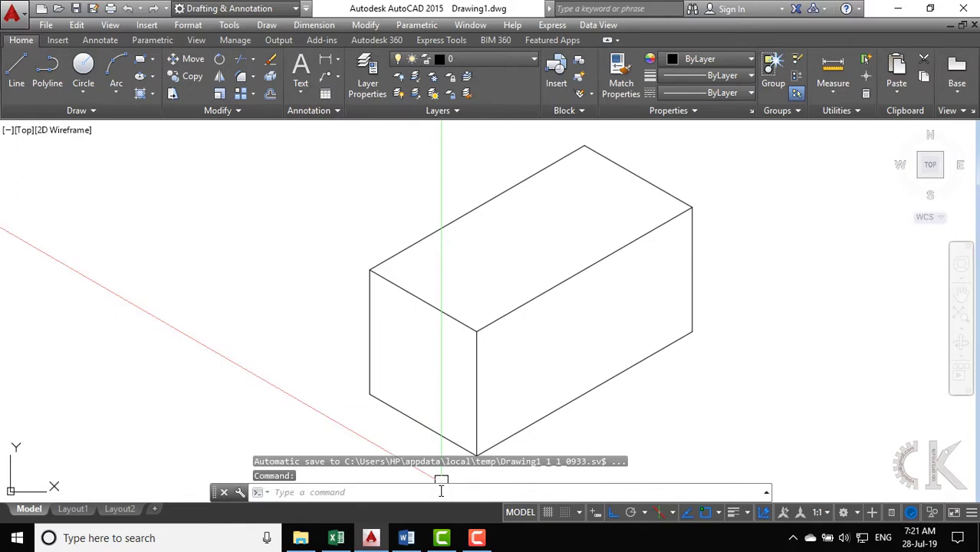
{"action": "left_click", "coordinate": [406, 537]}
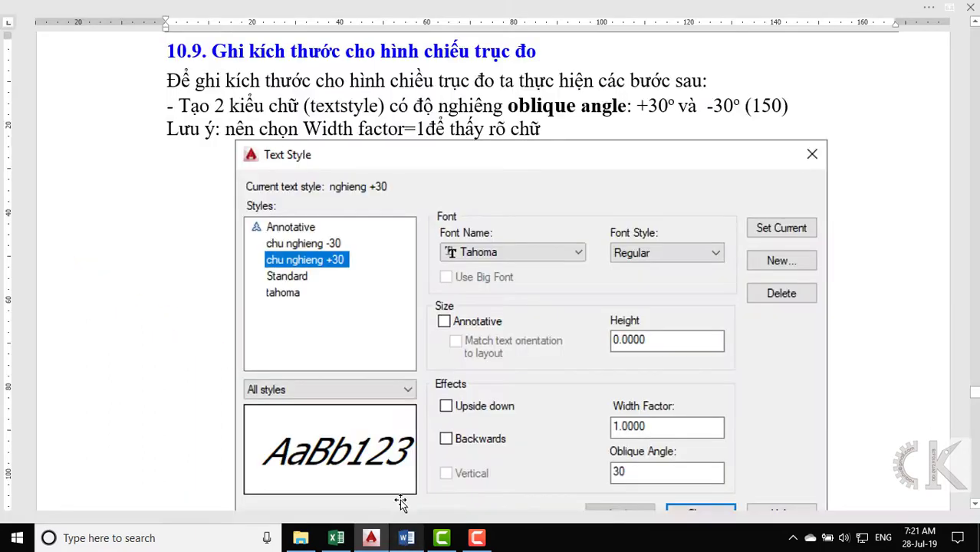
{"action": "scroll", "coordinate": [386, 242], "scroll_direction": "down", "scroll_amount": 5}
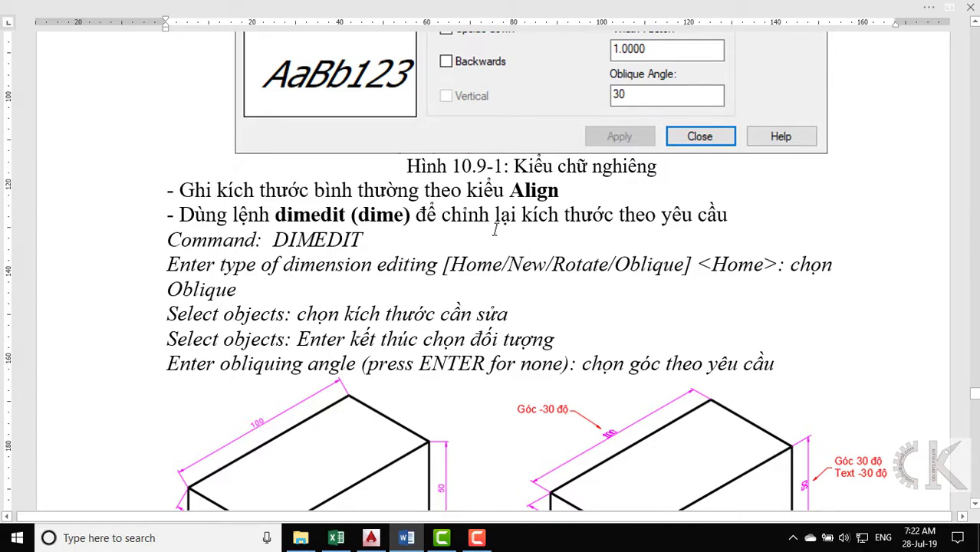
Add an aligned 50 dimension along the box's lower-left front edge.
{"action": "left_click", "coordinate": [370, 537]}
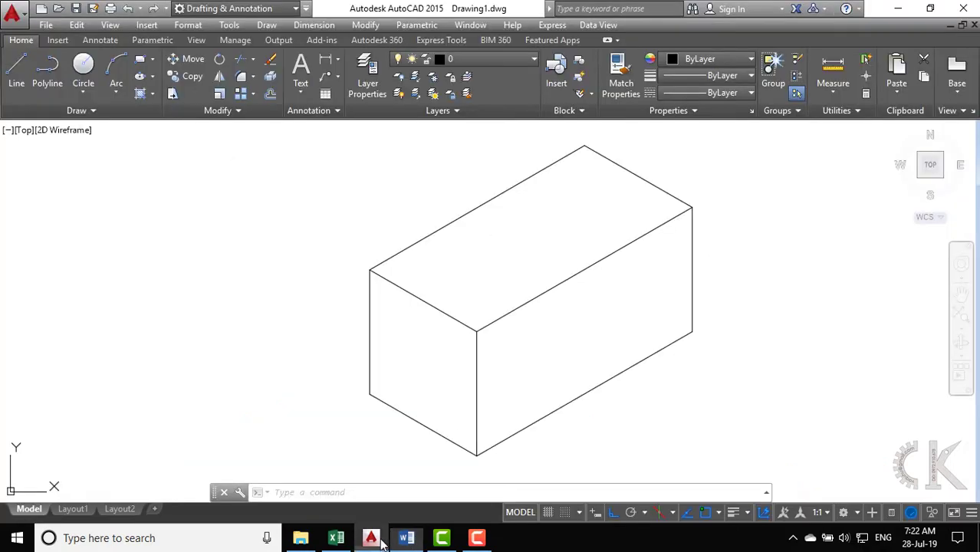
{"action": "middle_click_drag", "start_coordinate": [467, 258], "coordinate": [433, 243]}
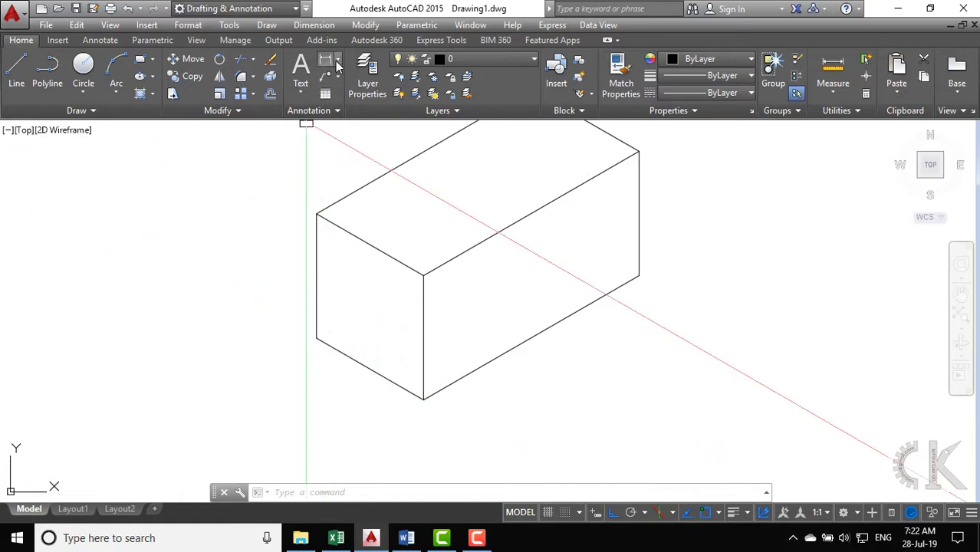
{"action": "left_click", "coordinate": [337, 59]}
{"action": "left_click", "coordinate": [340, 112]}
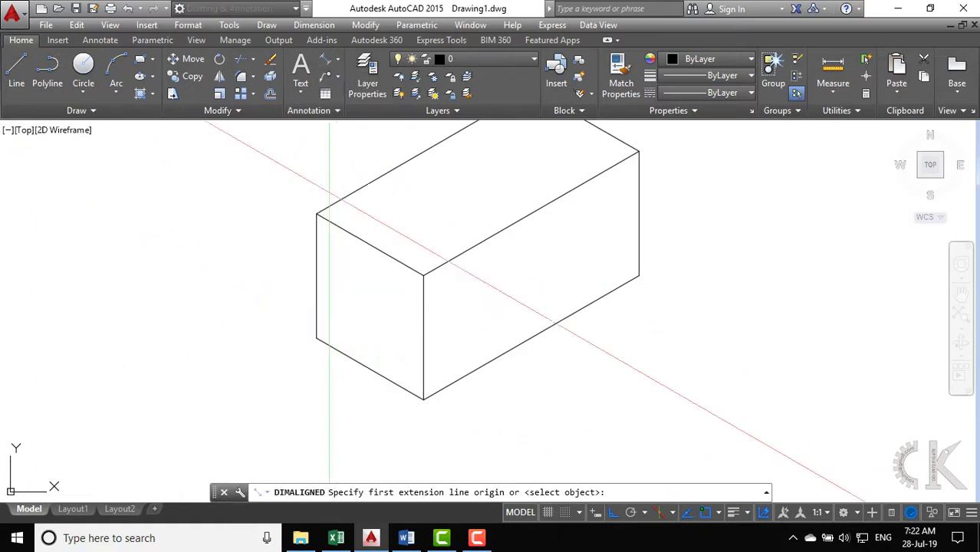
{"action": "left_click", "coordinate": [316, 338]}
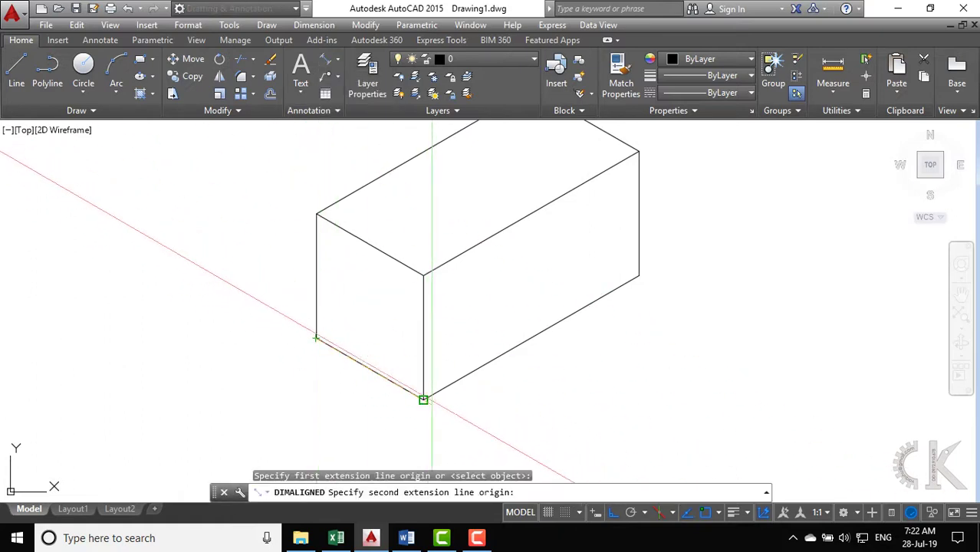
{"action": "left_click", "coordinate": [422, 398]}
{"action": "scroll", "coordinate": [383, 404], "scroll_direction": "up", "scroll_amount": 2}
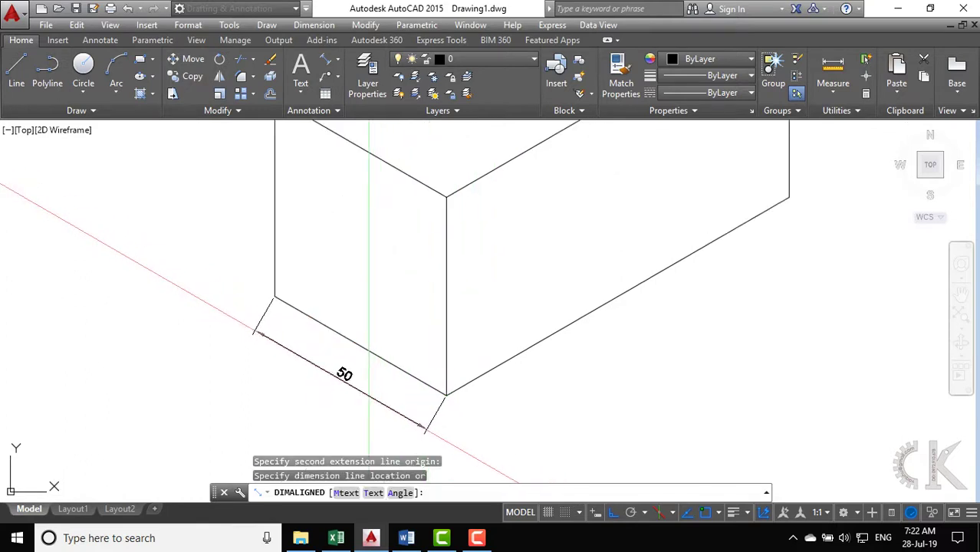
{"action": "left_click", "coordinate": [368, 398]}
Recentre the box and open the Layer Properties Manager with LA.
{"action": "scroll", "coordinate": [392, 362], "scroll_direction": "down", "scroll_amount": 2}
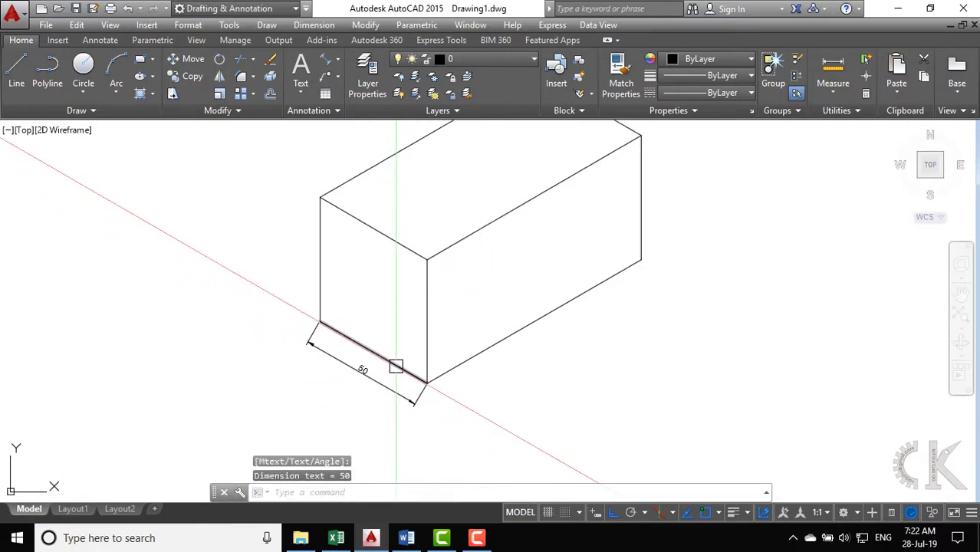
{"action": "middle_click_drag", "start_coordinate": [396, 363], "coordinate": [472, 371]}
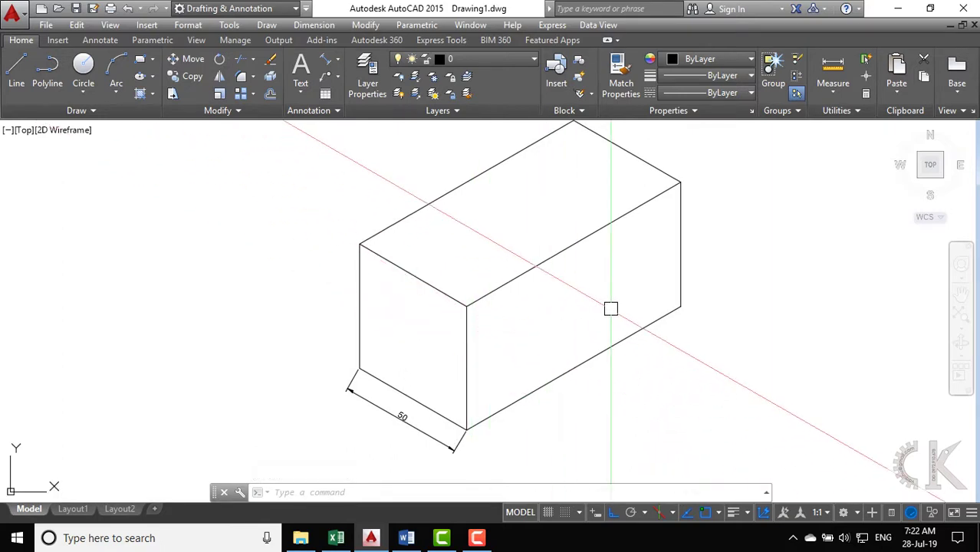
{"action": "type", "text": "LA"}
{"action": "key", "text": "Return"}
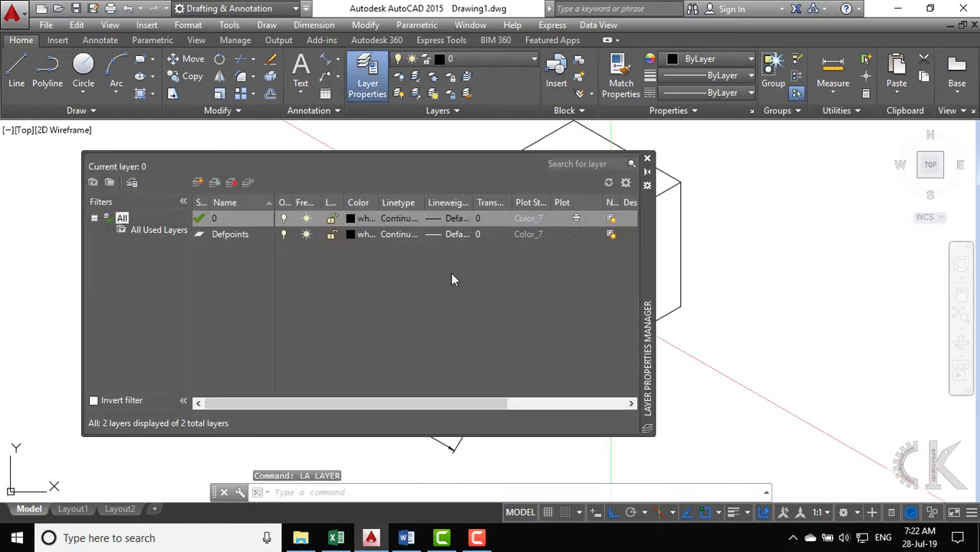
Create layer 'duong thay' with a 0.50 mm lineweight.
{"action": "left_click", "coordinate": [198, 182]}
{"action": "type", "text": "duong"}
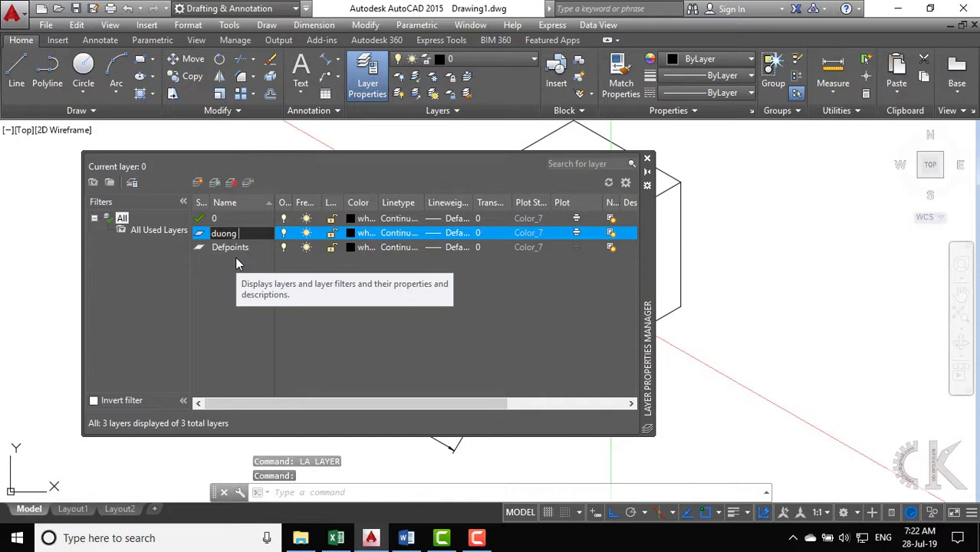
{"action": "type", "text": "thay"}
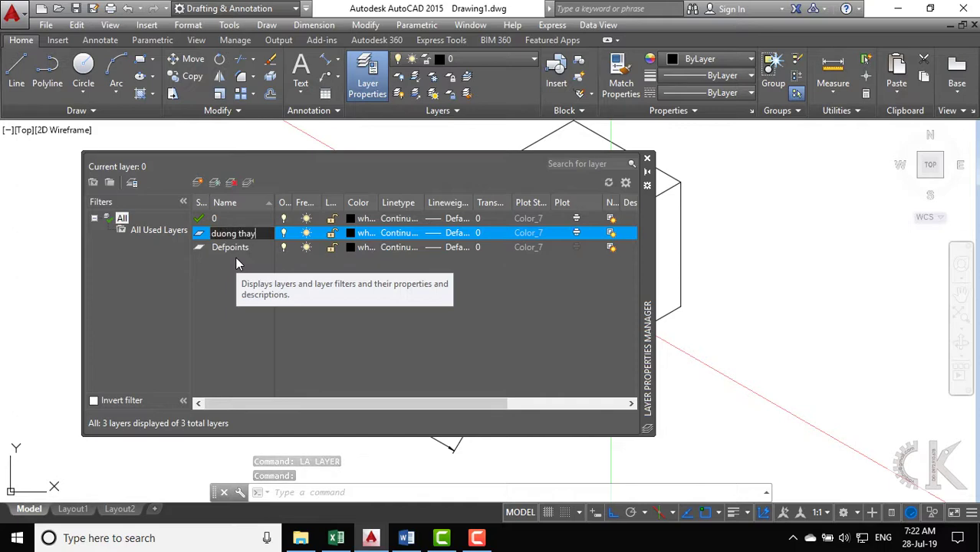
{"action": "key", "text": "Return"}
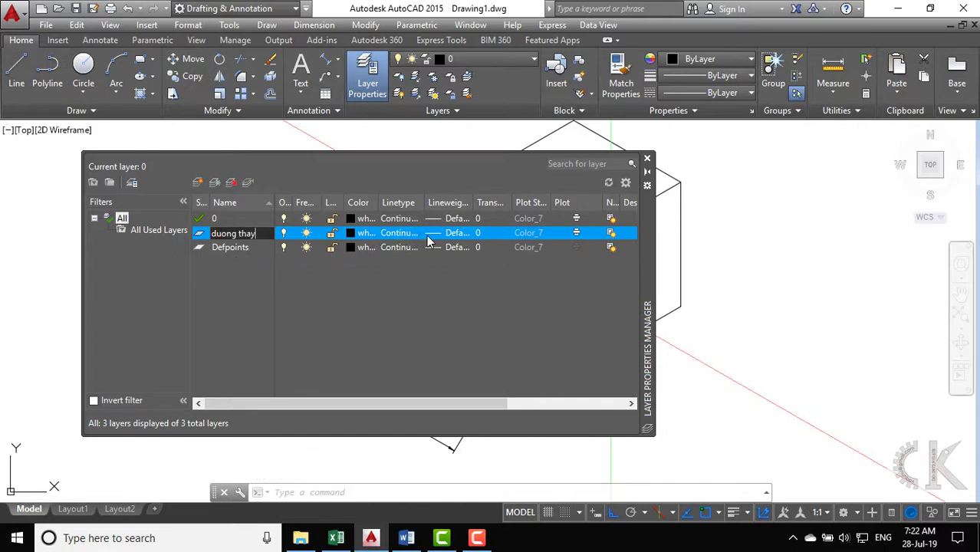
{"action": "left_click", "coordinate": [435, 240]}
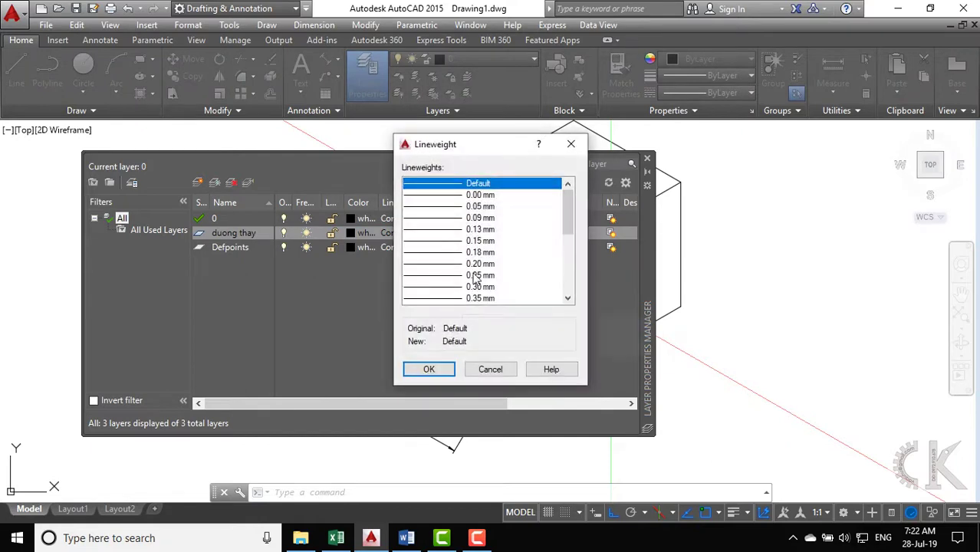
{"action": "scroll", "coordinate": [483, 260], "scroll_direction": "down", "scroll_amount": 1}
{"action": "scroll", "coordinate": [483, 260], "scroll_direction": "down", "scroll_amount": 1}
{"action": "left_click", "coordinate": [484, 254]}
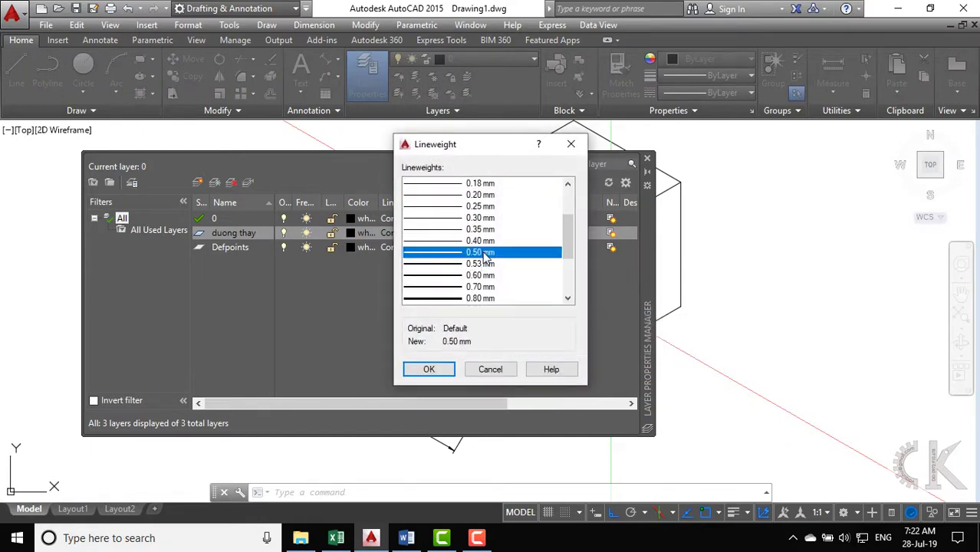
{"action": "left_click", "coordinate": [447, 370]}
Add layer 'kich thuoc' and set its colour to magenta.
{"action": "left_click", "coordinate": [198, 184]}
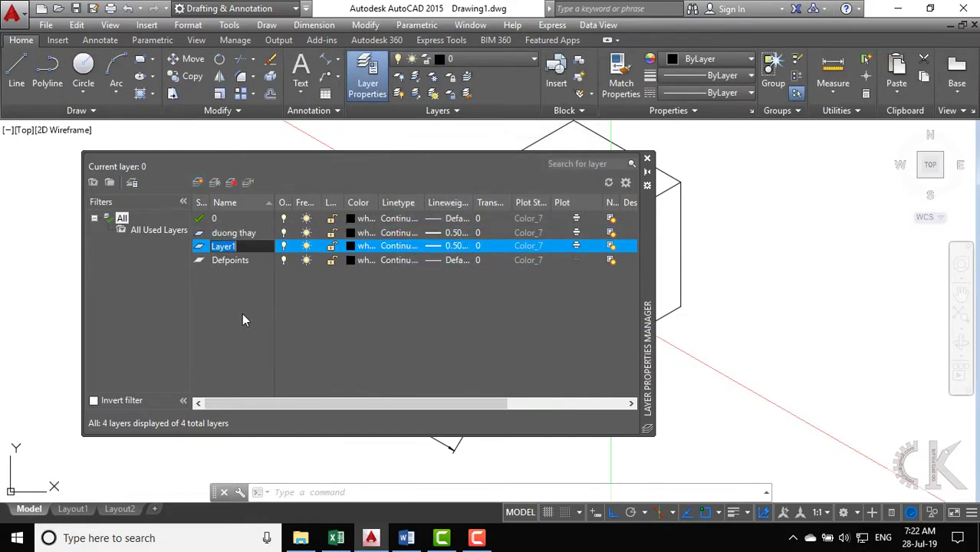
{"action": "type", "text": "kic"}
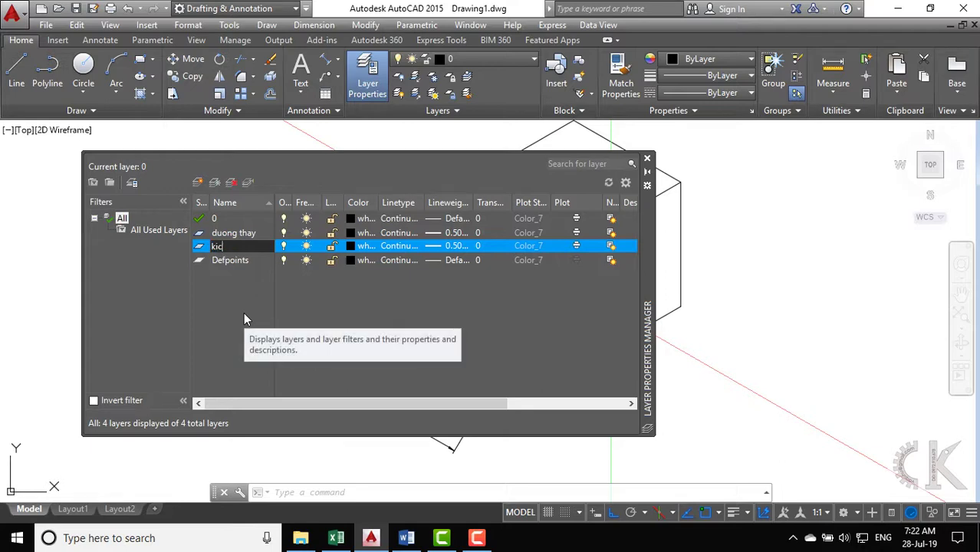
{"action": "type", "text": "h thuoc"}
{"action": "left_click", "coordinate": [351, 245]}
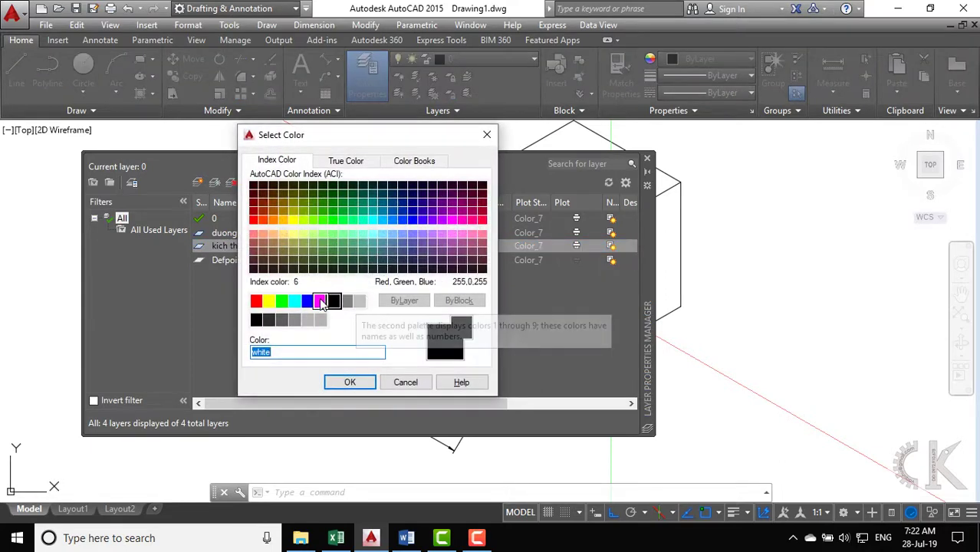
{"action": "left_click", "coordinate": [307, 300]}
{"action": "left_click", "coordinate": [337, 382]}
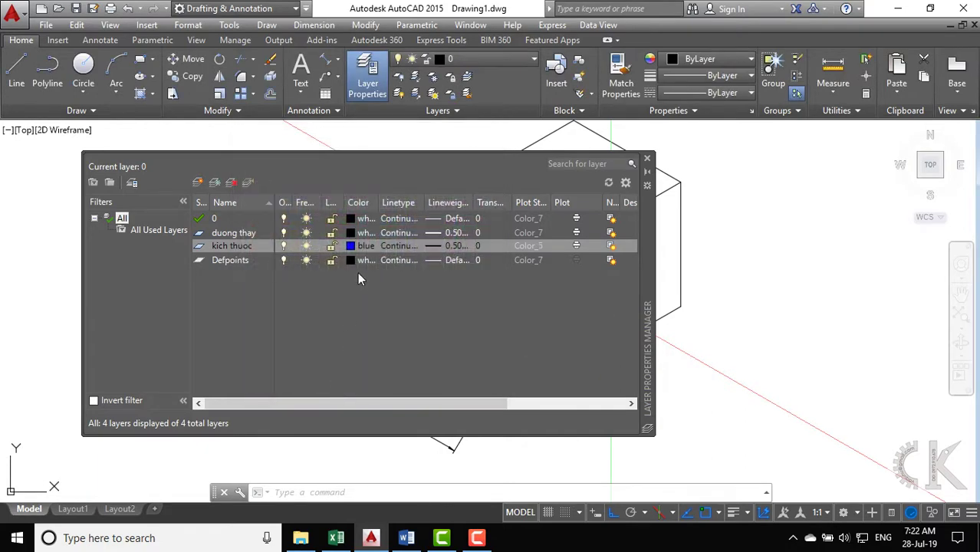
{"action": "left_click", "coordinate": [360, 246]}
{"action": "left_click", "coordinate": [320, 301]}
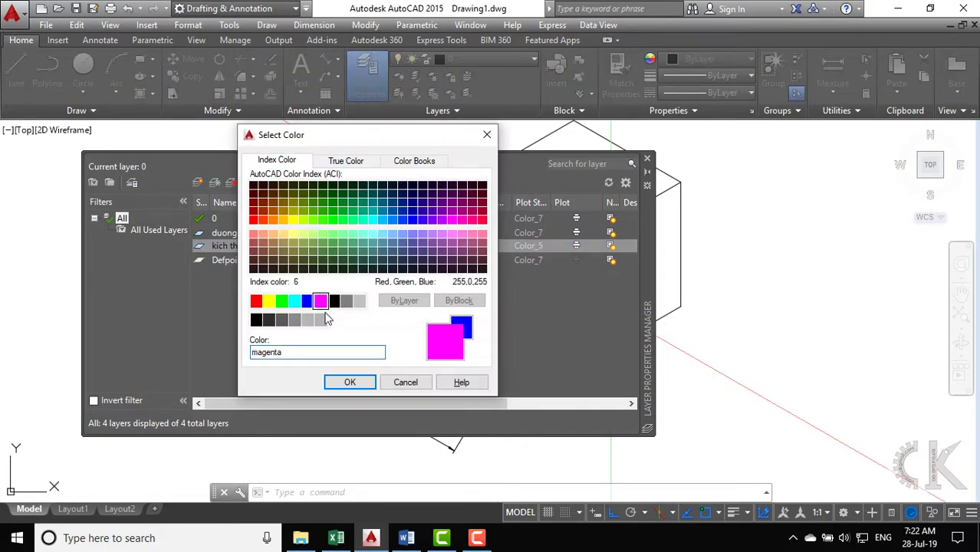
{"action": "left_click", "coordinate": [345, 381]}
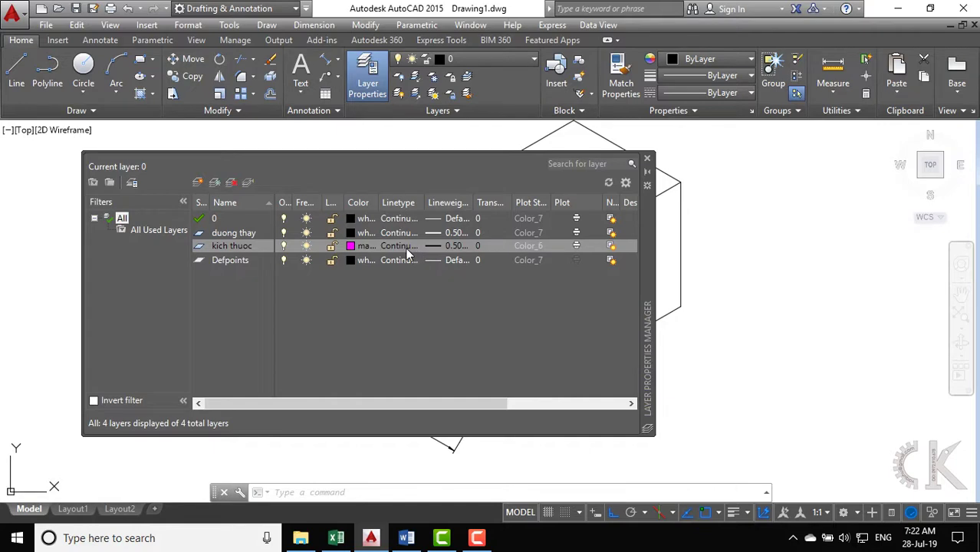
Give 'kich thuoc' a 0.09 mm lineweight and close the layer manager.
{"action": "left_click", "coordinate": [443, 247]}
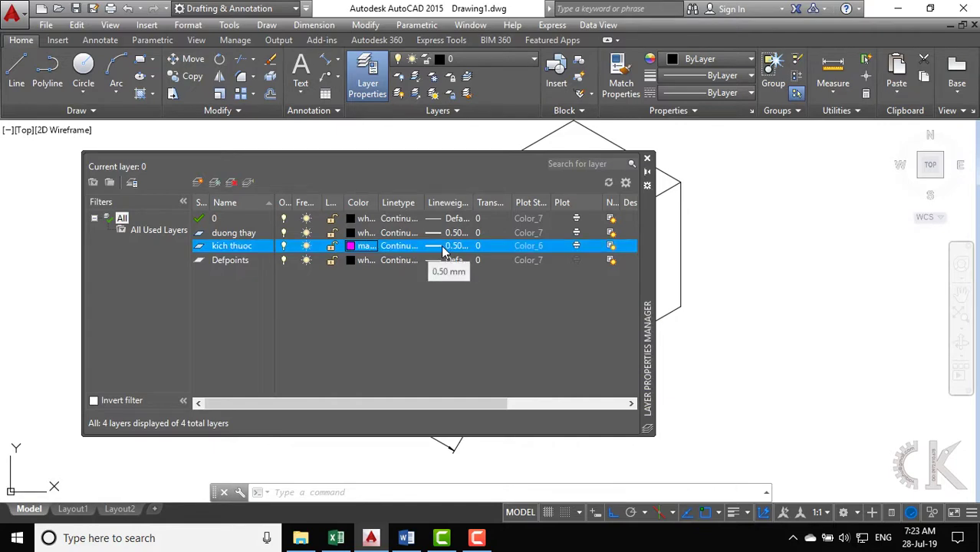
{"action": "left_click", "coordinate": [443, 248]}
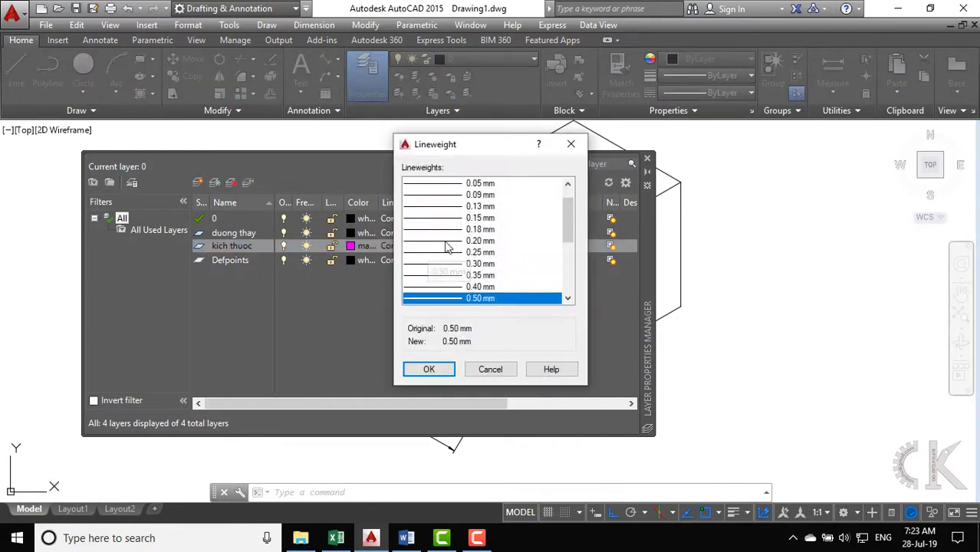
{"action": "left_click", "coordinate": [461, 196]}
{"action": "left_click", "coordinate": [431, 368]}
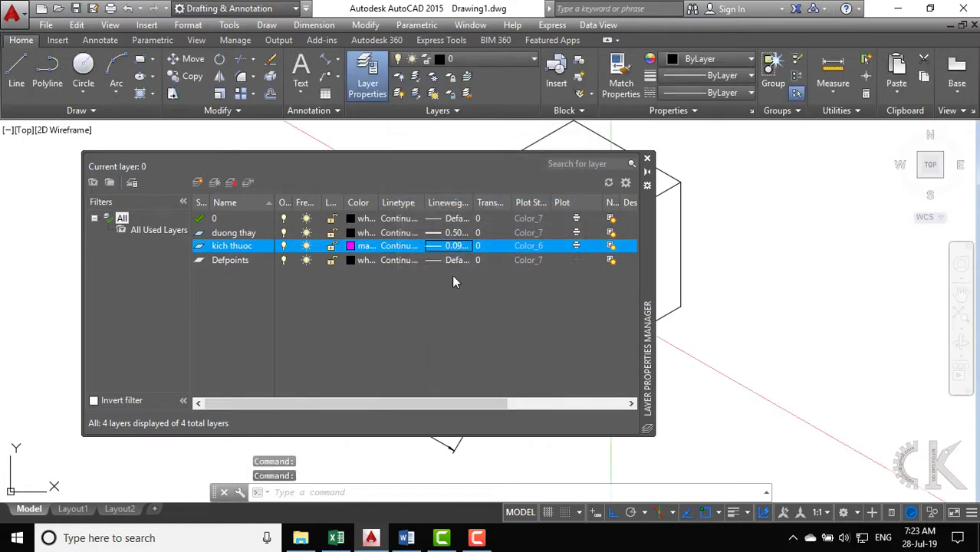
{"action": "left_click", "coordinate": [646, 164]}
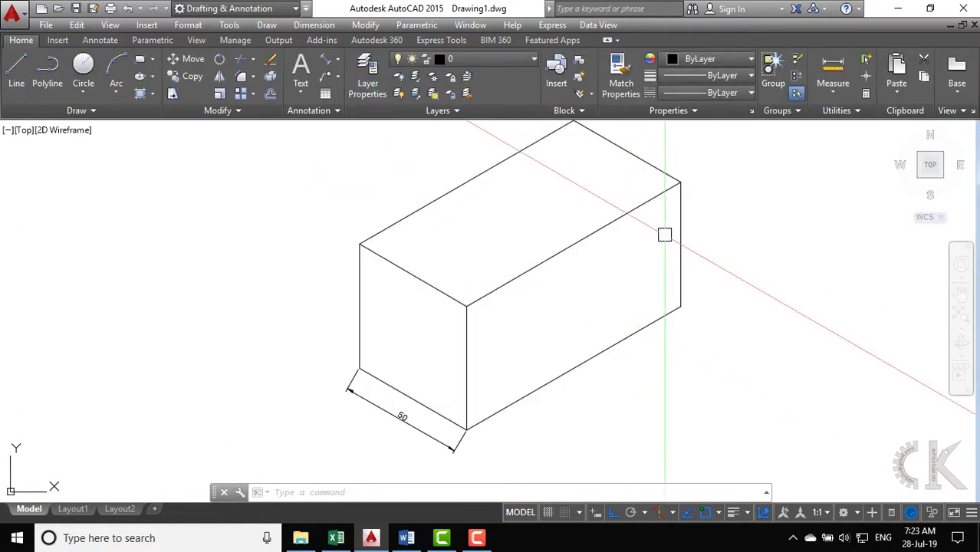
Move all the box edges onto layer duong thay.
{"action": "left_click", "coordinate": [657, 205]}
{"action": "left_click", "coordinate": [747, 132]}
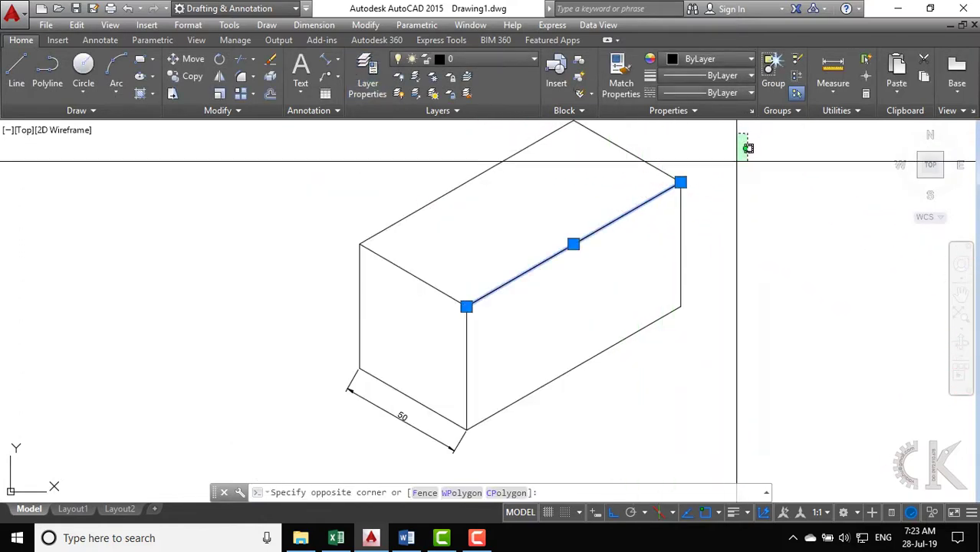
{"action": "left_click", "coordinate": [296, 359]}
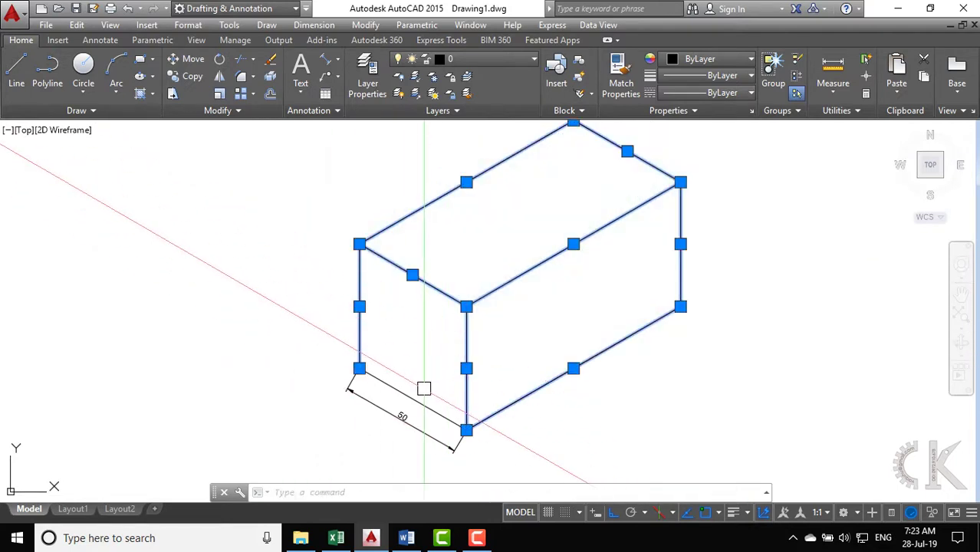
{"action": "left_click", "coordinate": [486, 61]}
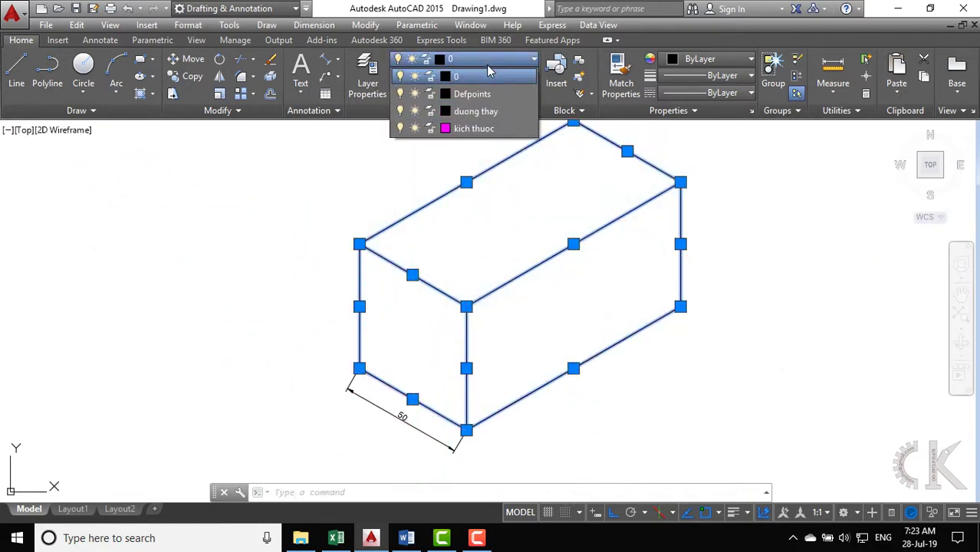
{"action": "left_click", "coordinate": [489, 113]}
{"action": "left_click", "coordinate": [470, 321]}
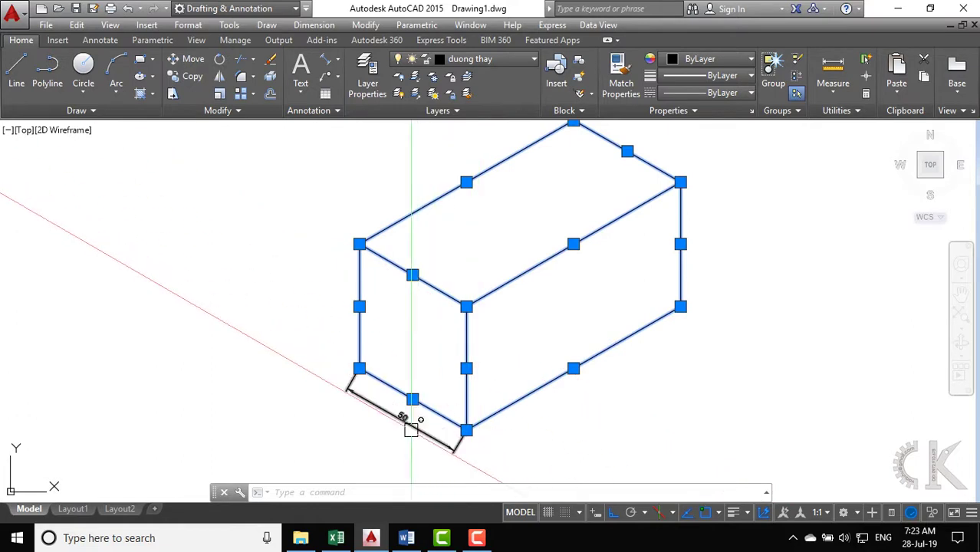
{"action": "key", "text": "Escape"}
Put the 50 dimension on layer kich thuoc and turn on lineweight display.
{"action": "left_click", "coordinate": [404, 417]}
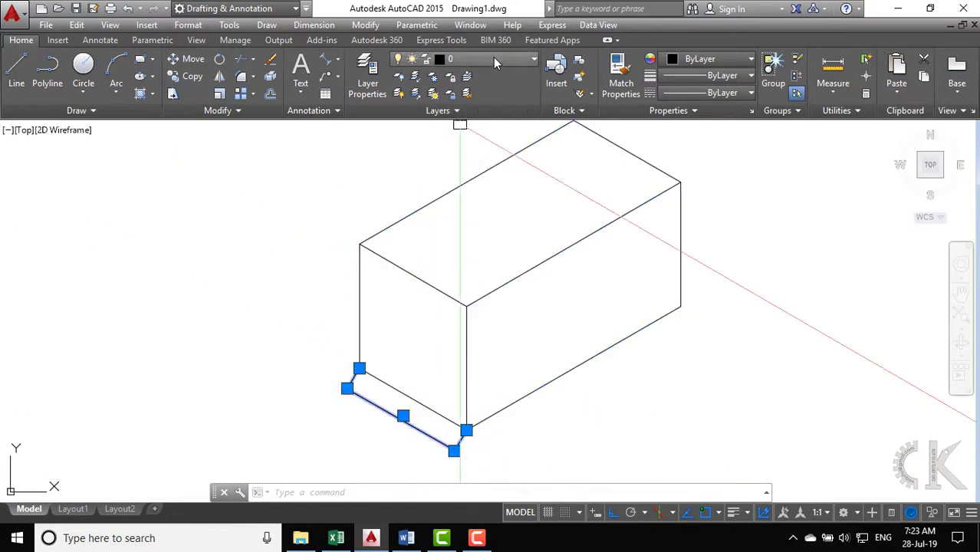
{"action": "left_click", "coordinate": [491, 60]}
{"action": "left_click", "coordinate": [483, 128]}
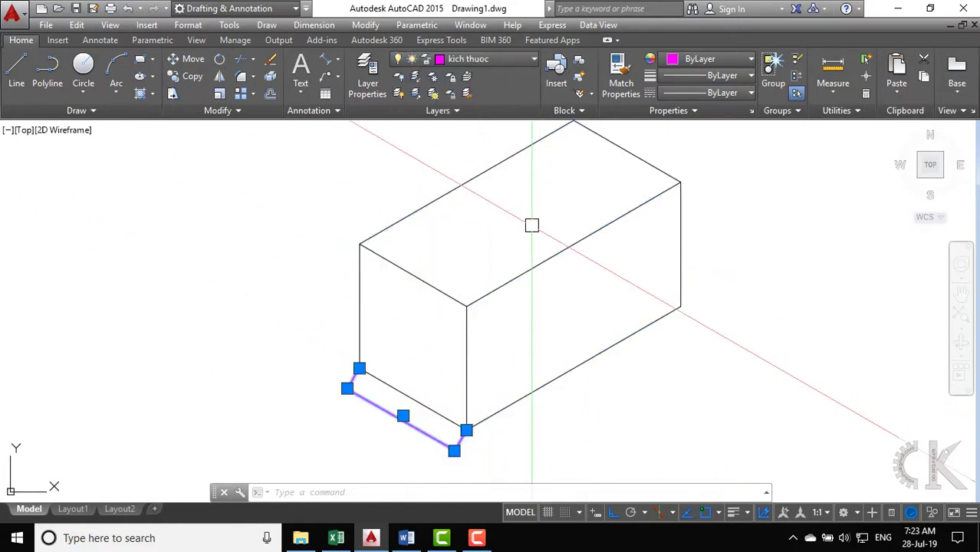
{"action": "left_click", "coordinate": [733, 513]}
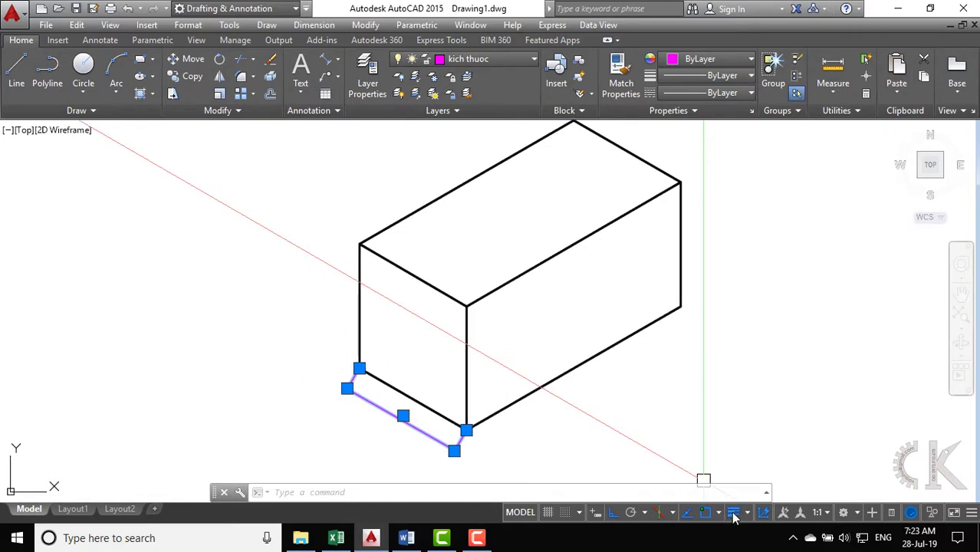
{"action": "key", "text": "Escape"}
Zoom to review the thickened box edges, then bring up the Word reference document.
{"action": "scroll", "coordinate": [418, 414], "scroll_direction": "up", "scroll_amount": 2}
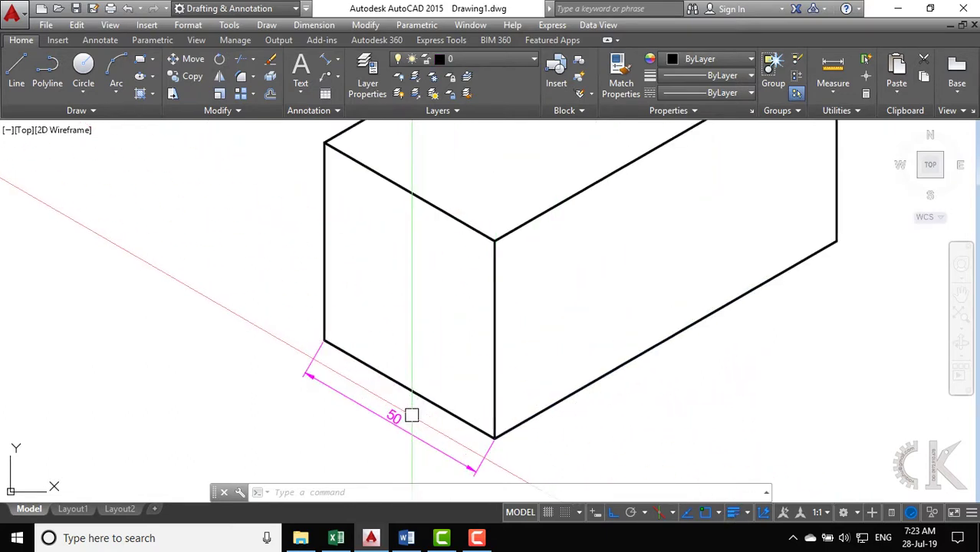
{"action": "scroll", "coordinate": [407, 377], "scroll_direction": "down", "scroll_amount": 1}
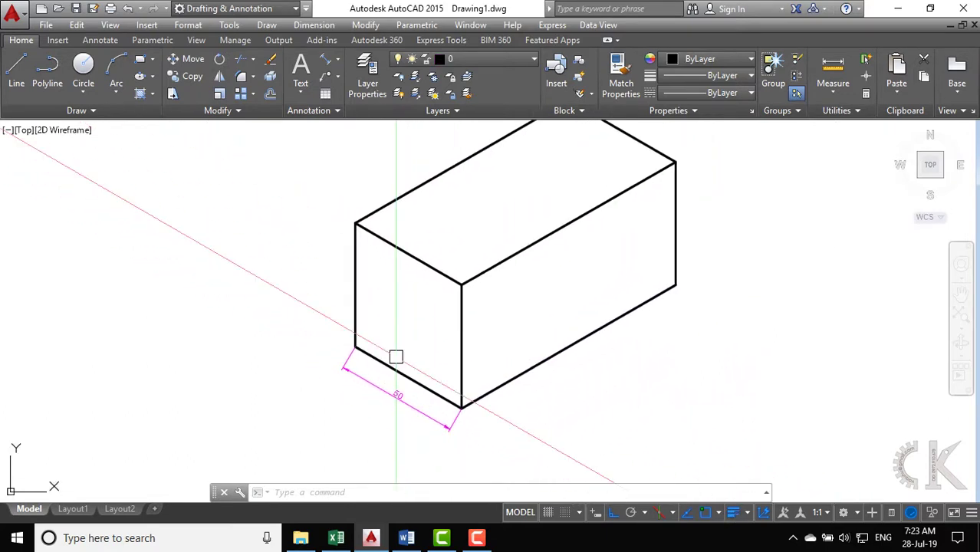
{"action": "scroll", "coordinate": [394, 368], "scroll_direction": "down", "scroll_amount": 1}
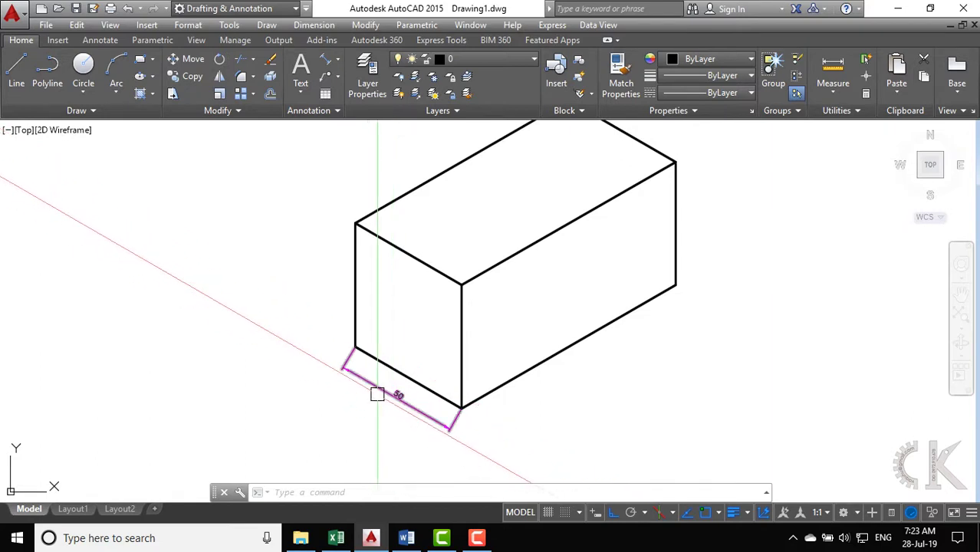
{"action": "scroll", "coordinate": [385, 420], "scroll_direction": "up", "scroll_amount": 2}
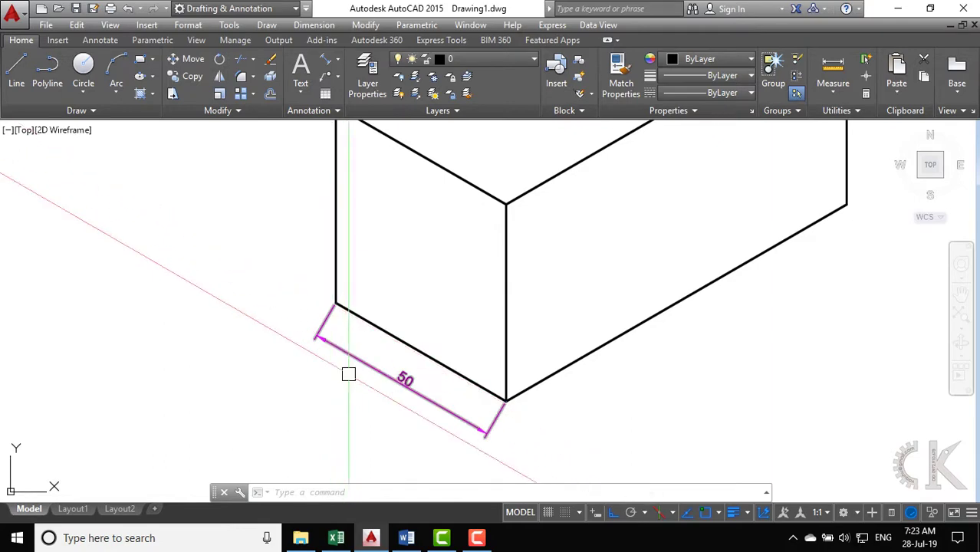
{"action": "left_click", "coordinate": [407, 537]}
{"action": "scroll", "coordinate": [460, 466], "scroll_direction": "down", "scroll_amount": 1}
Scroll through the Word lesson to read the DIMEDIT Oblique steps and figure 10.9-1.
{"action": "scroll", "coordinate": [469, 449], "scroll_direction": "down", "scroll_amount": 5}
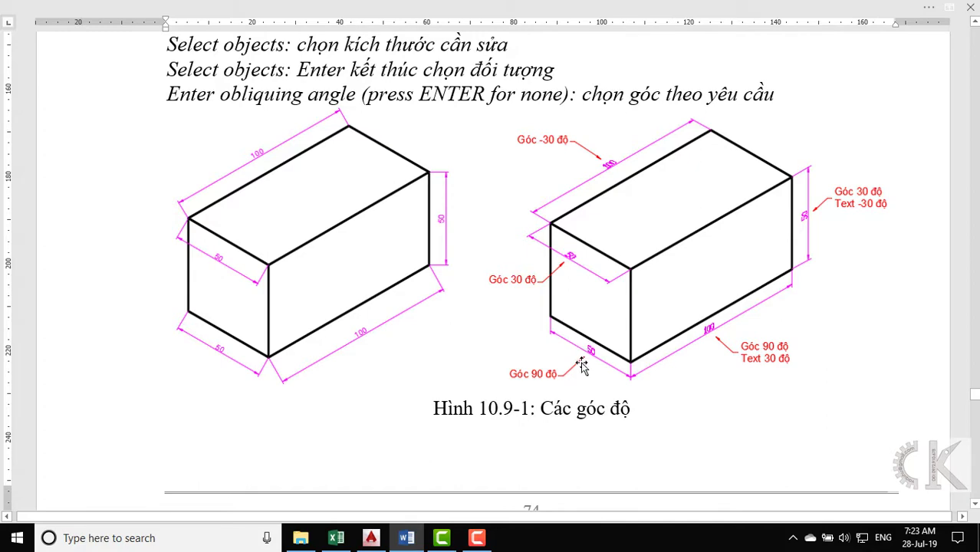
{"action": "scroll", "coordinate": [414, 90], "scroll_direction": "up", "scroll_amount": 1}
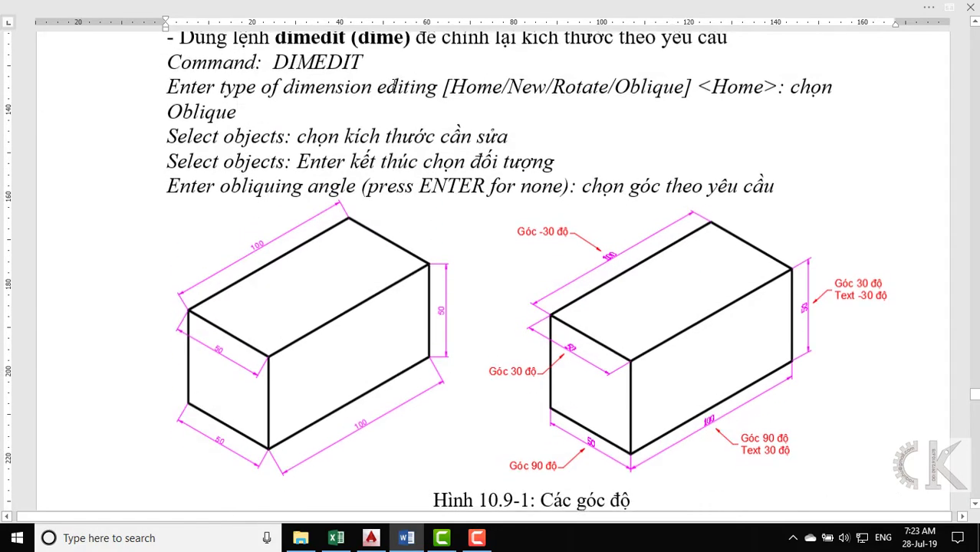
{"action": "scroll", "coordinate": [370, 86], "scroll_direction": "up", "scroll_amount": 1}
{"action": "scroll", "coordinate": [329, 85], "scroll_direction": "up", "scroll_amount": 1}
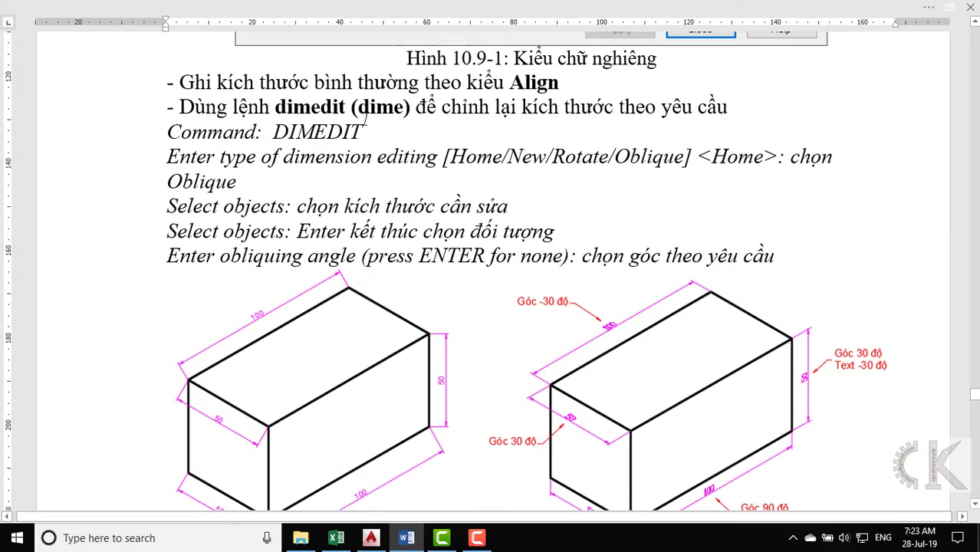
{"action": "scroll", "coordinate": [479, 262], "scroll_direction": "down", "scroll_amount": 1}
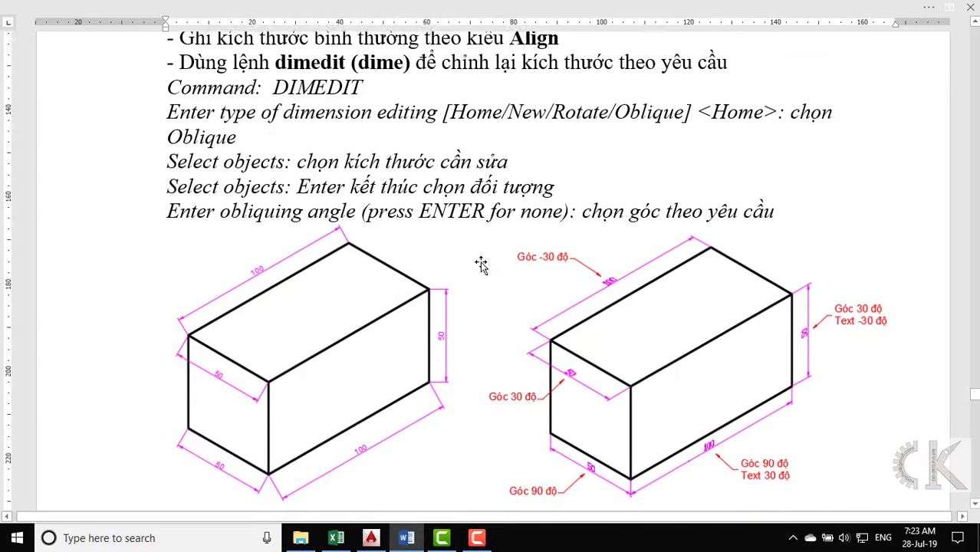
{"action": "scroll", "coordinate": [500, 290], "scroll_direction": "down", "scroll_amount": 1}
{"action": "scroll", "coordinate": [582, 366], "scroll_direction": "down", "scroll_amount": 1}
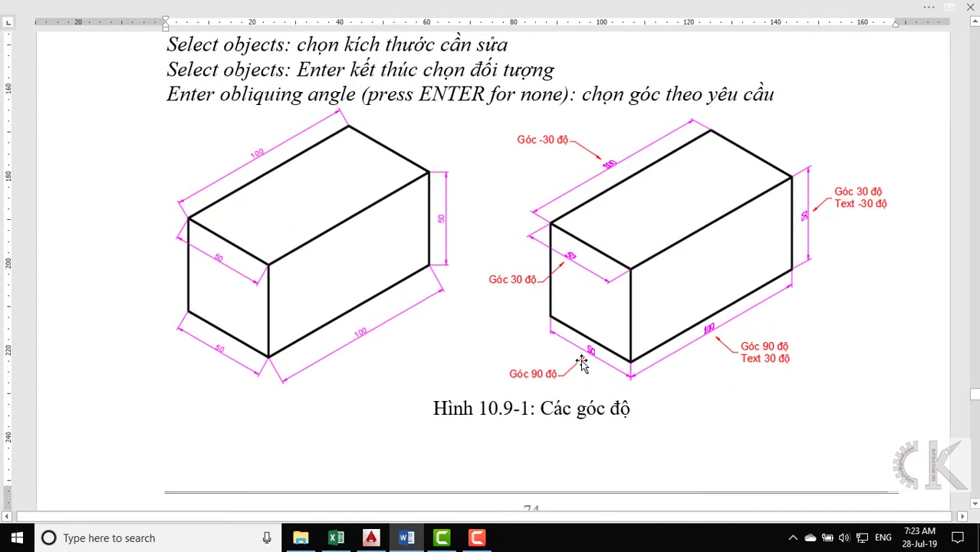
Oblique the 50 dimension on the lower front edge to 90° using DIMEDIT (ded).
{"action": "left_click", "coordinate": [370, 538]}
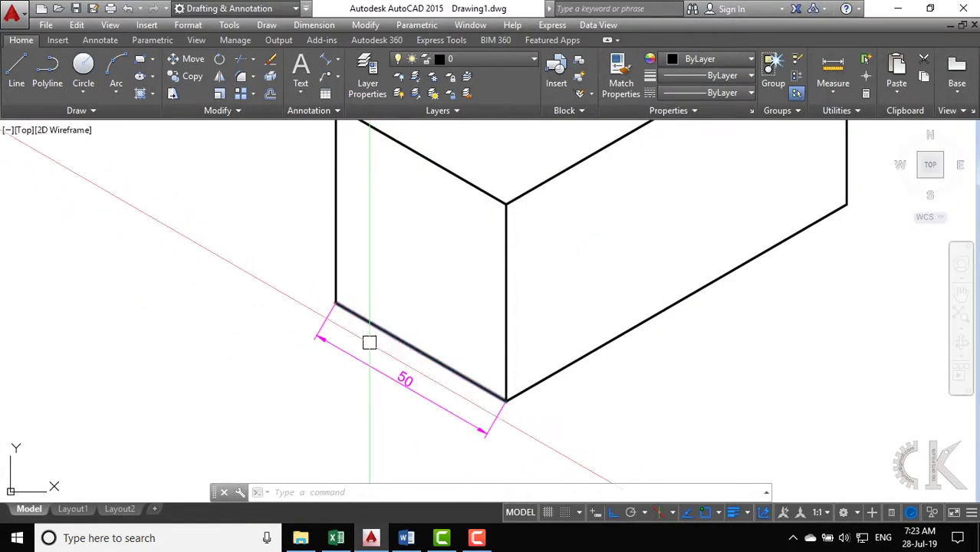
{"action": "type", "text": "dim"}
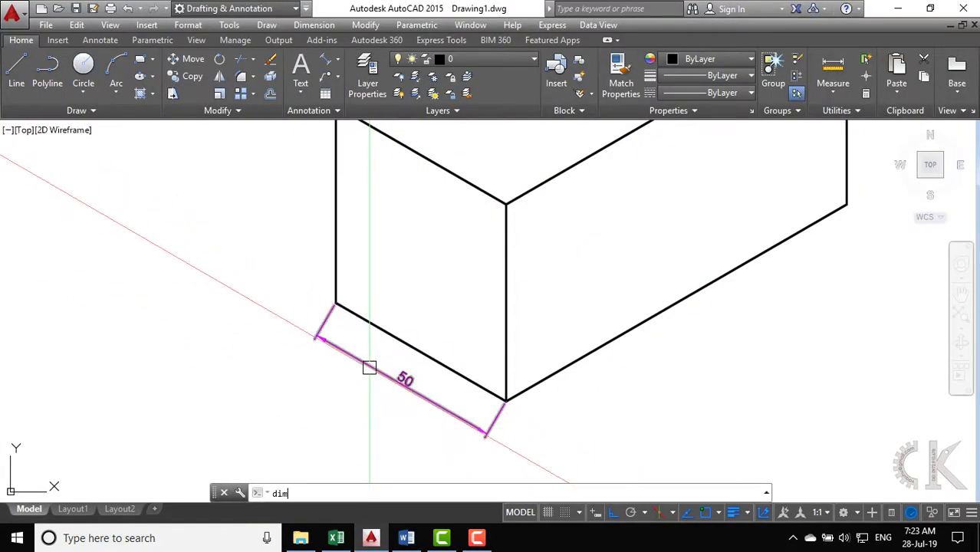
{"action": "type", "text": "ed"}
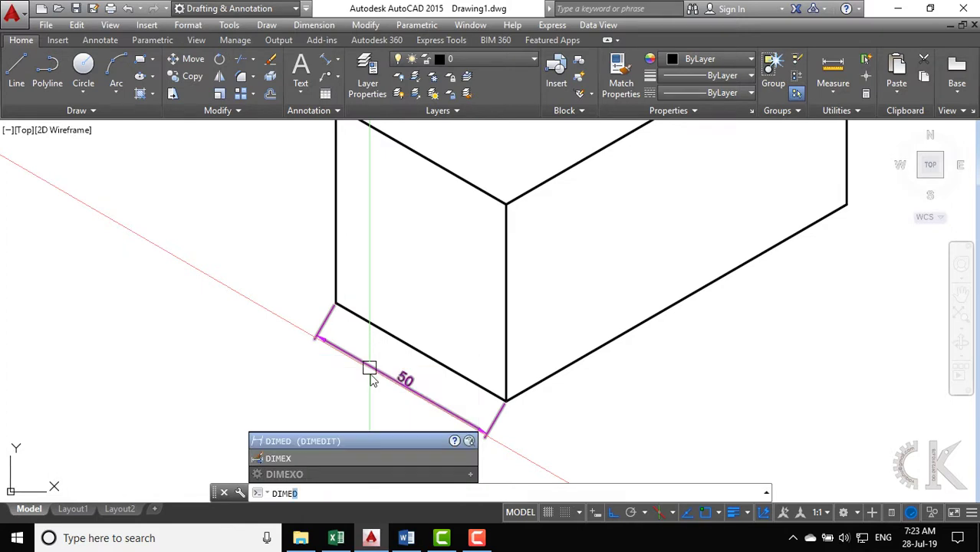
{"action": "left_click", "coordinate": [323, 443]}
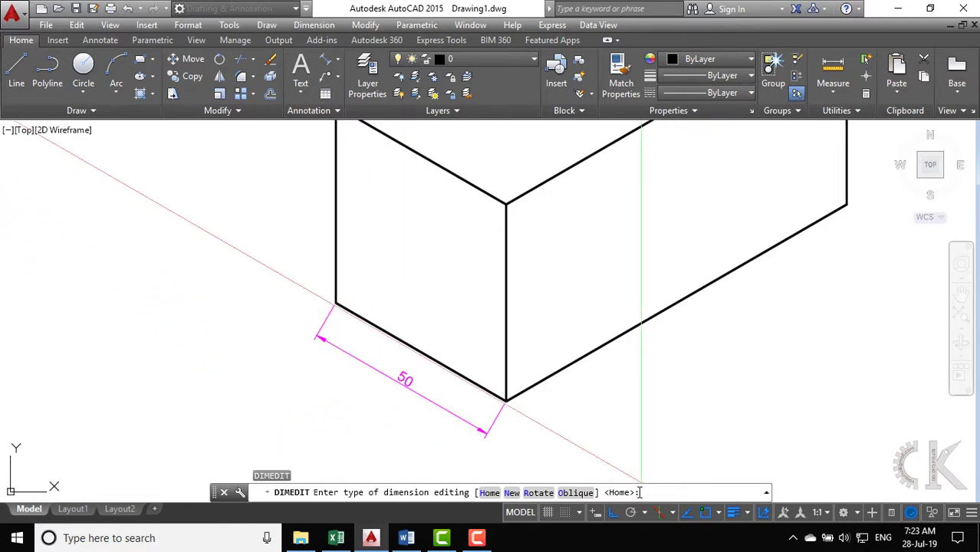
{"action": "left_click", "coordinate": [572, 493]}
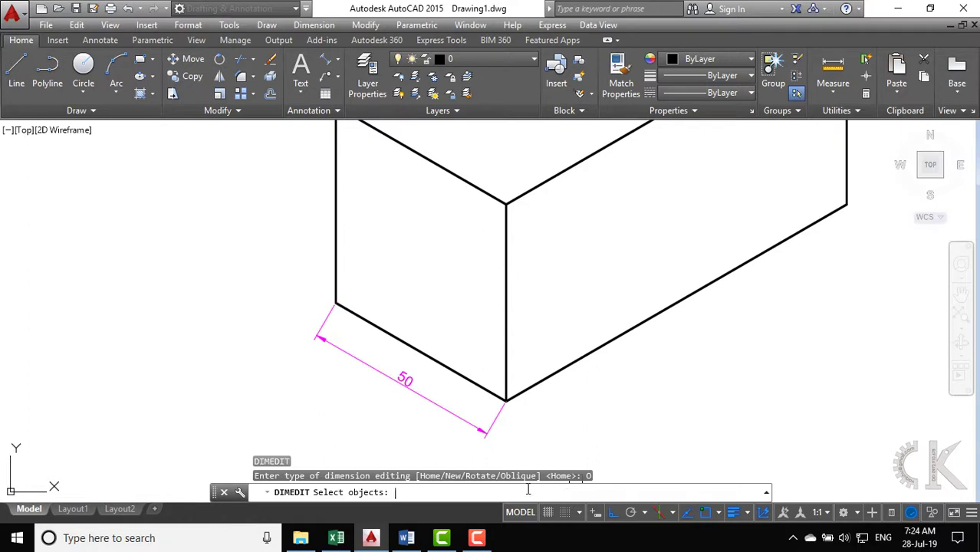
{"action": "left_click", "coordinate": [403, 387]}
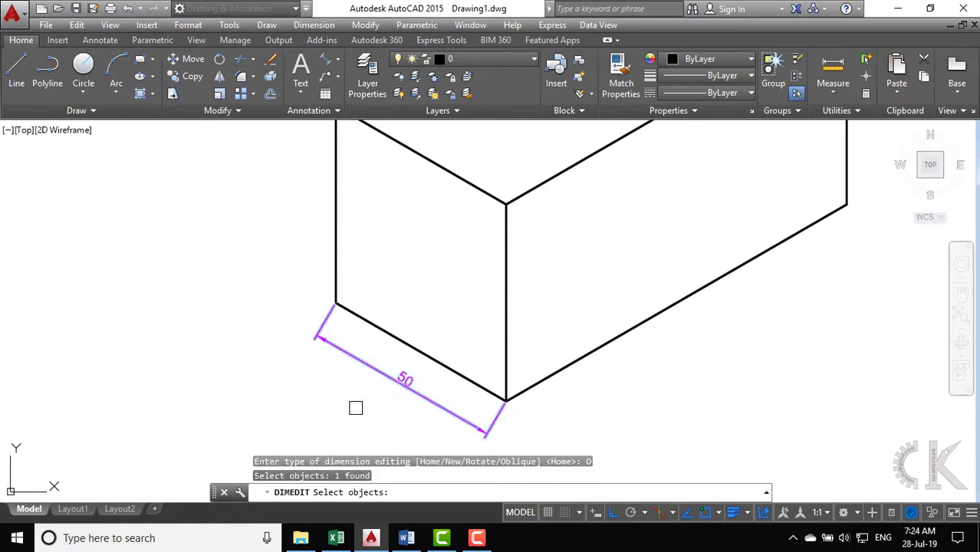
{"action": "key", "text": "Return"}
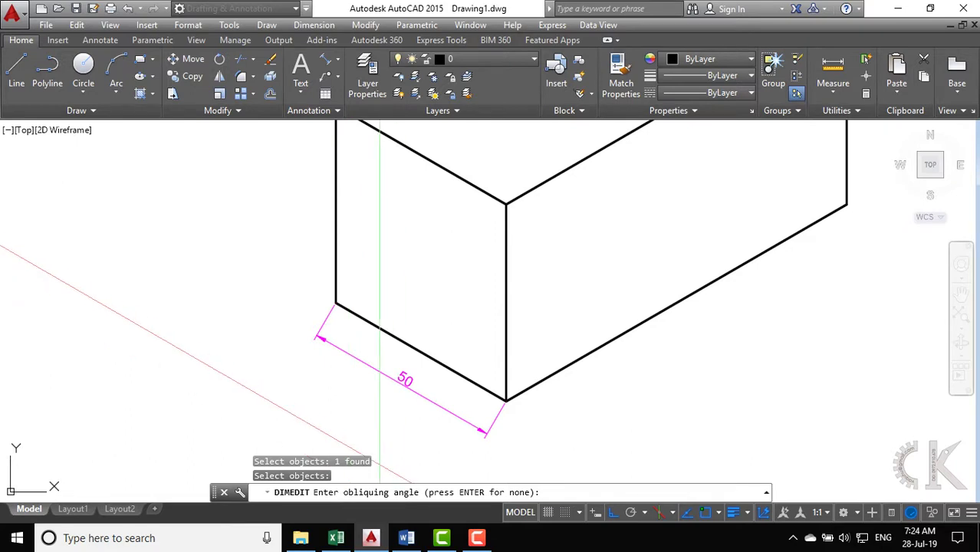
{"action": "left_click", "coordinate": [407, 540]}
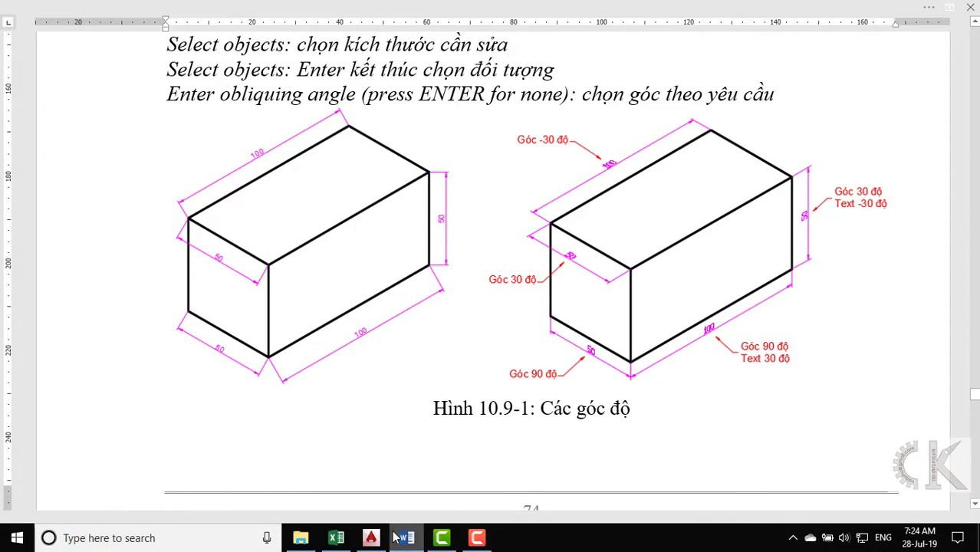
{"action": "left_click", "coordinate": [370, 538]}
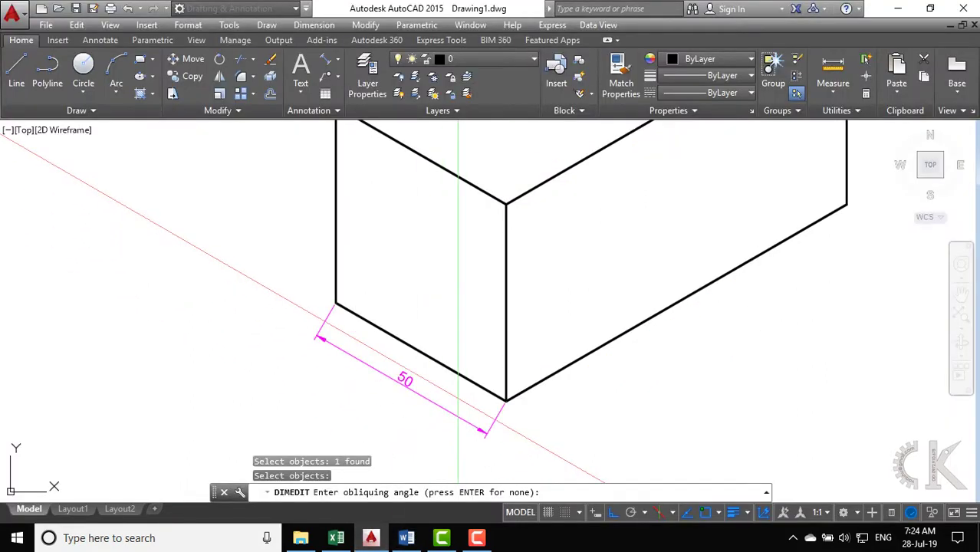
{"action": "type", "text": "90"}
{"action": "key", "text": "Return"}
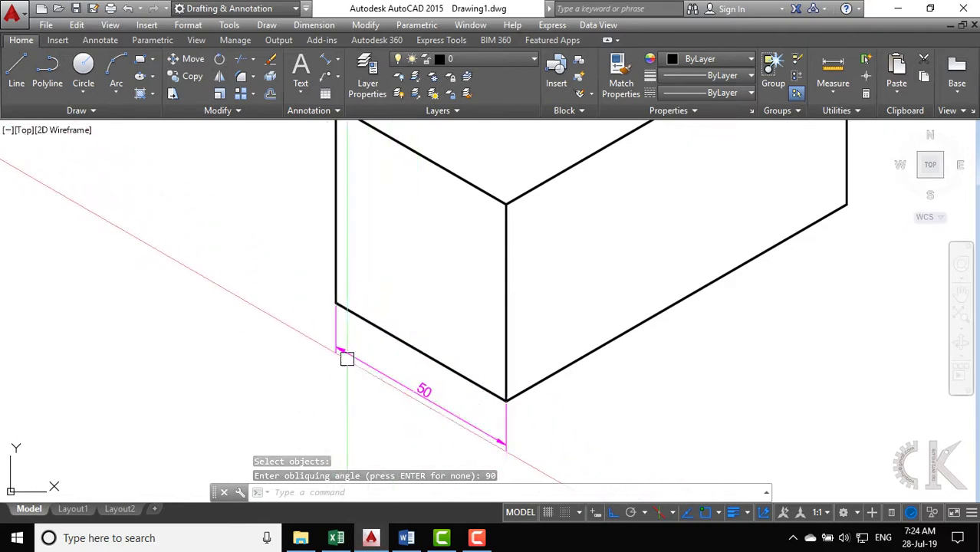
Give the obliqued 50 dimension the chu nghieng -30 (150) do text style and reframe the box.
{"action": "left_click", "coordinate": [422, 398]}
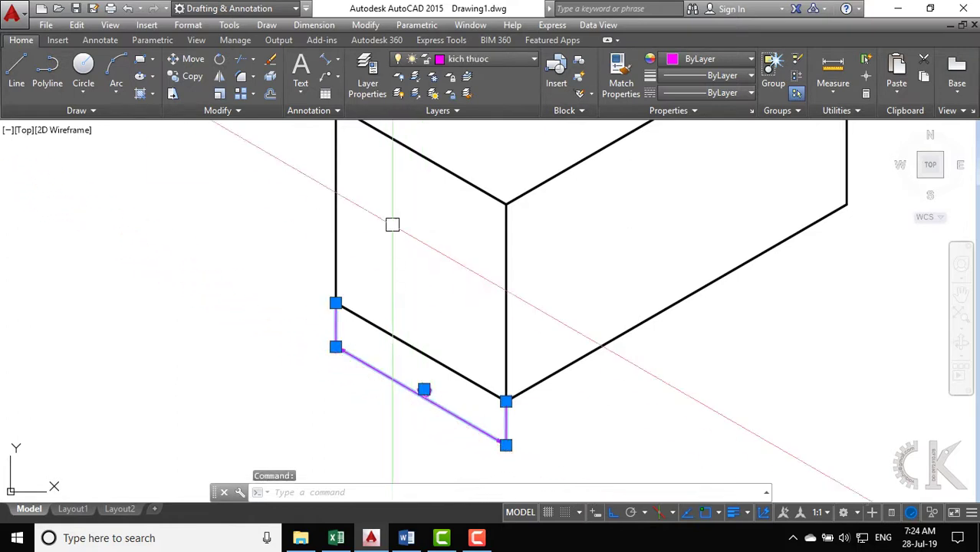
{"action": "left_click", "coordinate": [321, 112]}
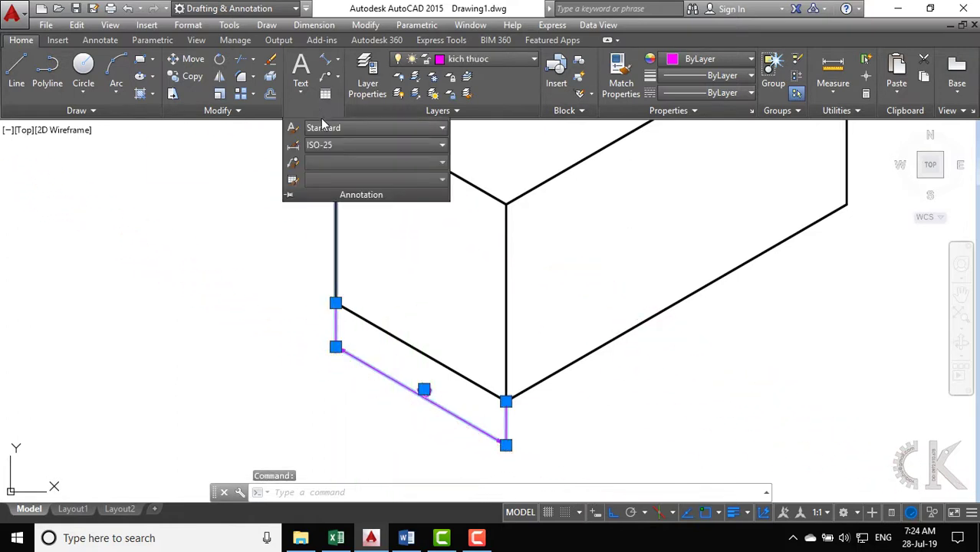
{"action": "left_click", "coordinate": [442, 128]}
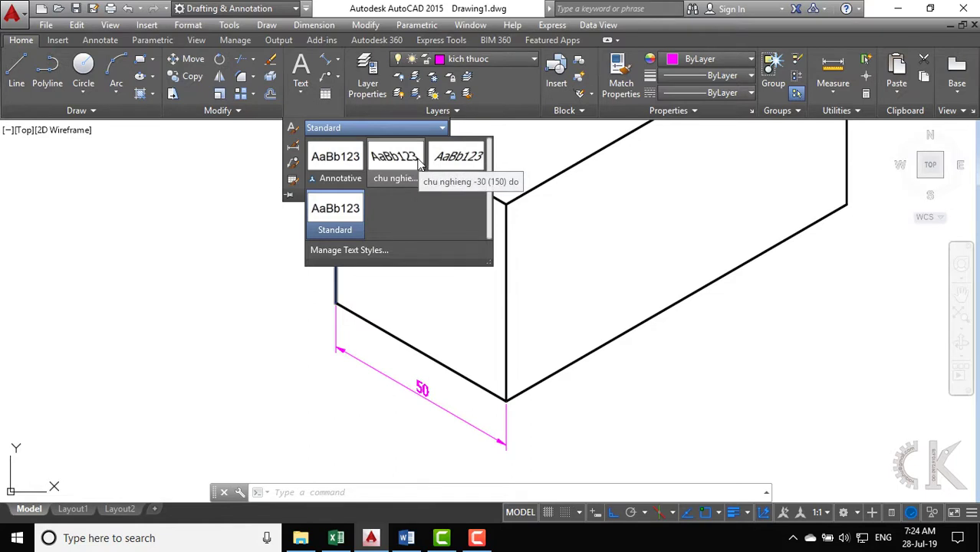
{"action": "left_click", "coordinate": [418, 160]}
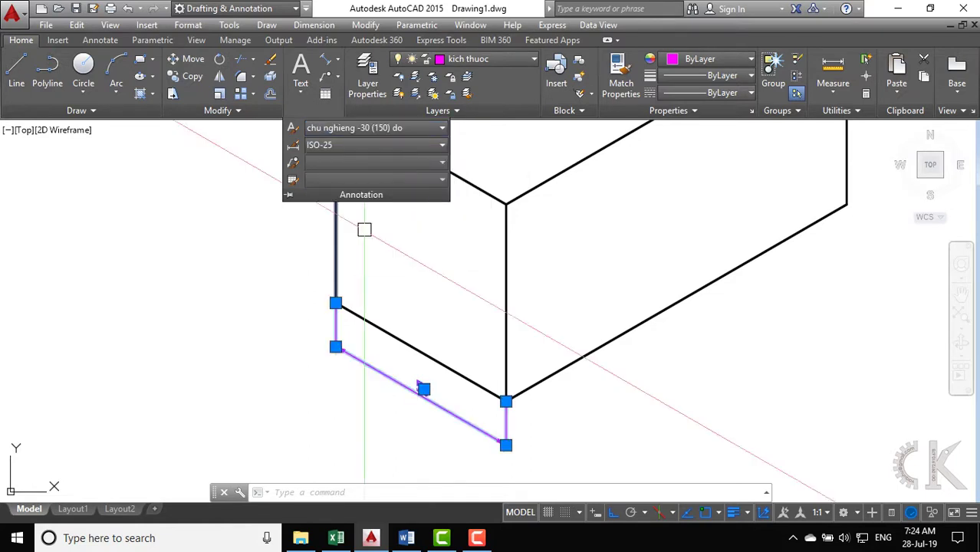
{"action": "key", "text": "Escape"}
{"action": "key", "text": "Escape"}
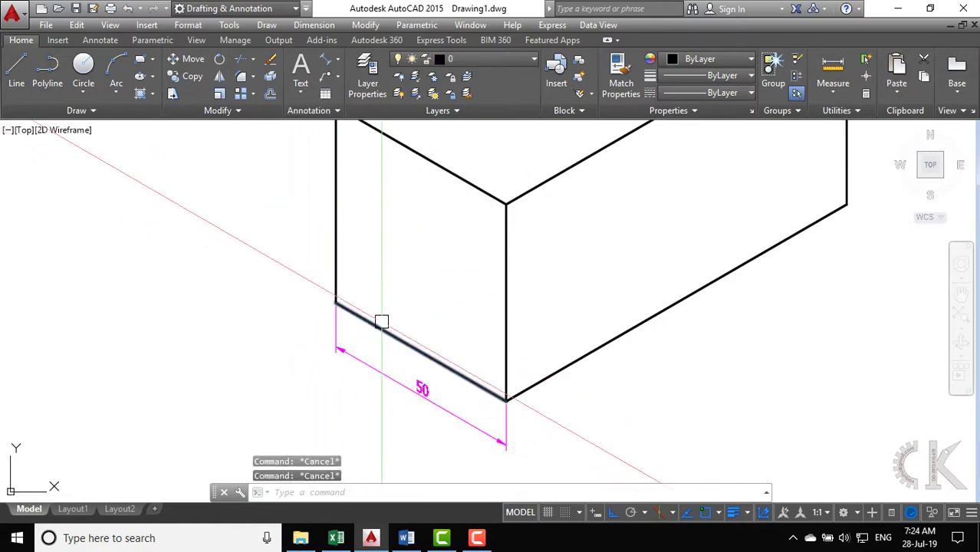
{"action": "scroll", "coordinate": [382, 321], "scroll_direction": "down", "scroll_amount": 2}
{"action": "middle_click_drag", "start_coordinate": [377, 288], "coordinate": [410, 303]}
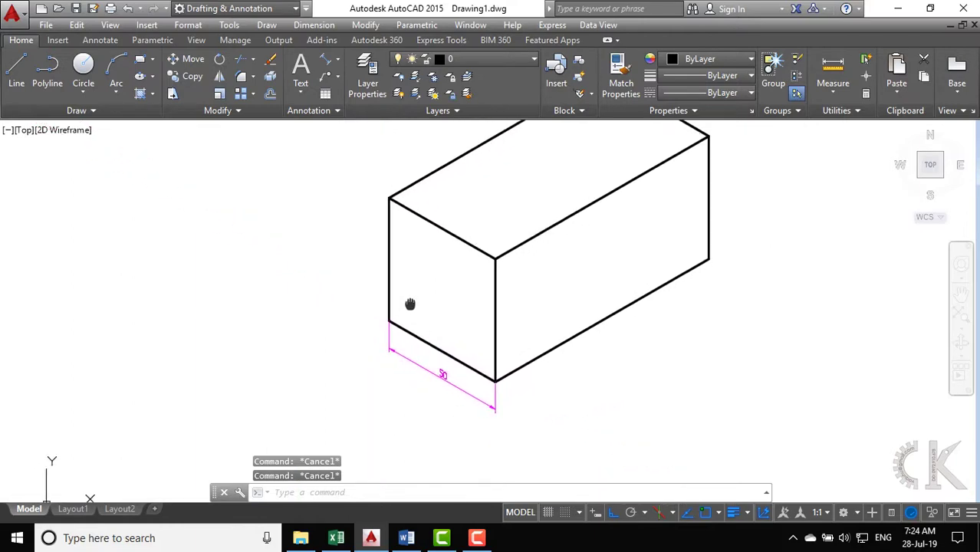
Bring up Word's figure 10.9-1 of the dimensioned isometric boxes.
{"action": "left_click", "coordinate": [407, 537]}
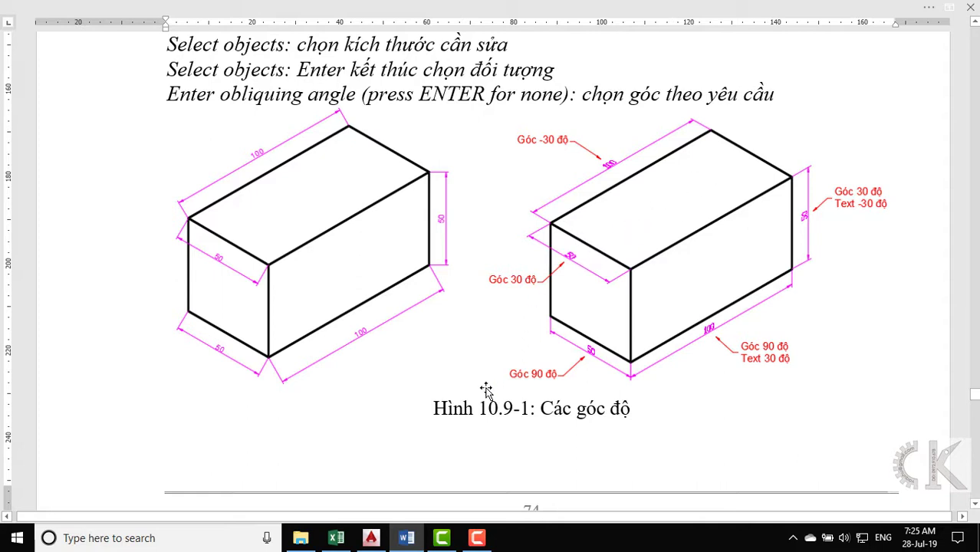
Add an aligned 50 dimension along the top edge of the box's left face.
{"action": "left_click", "coordinate": [371, 537]}
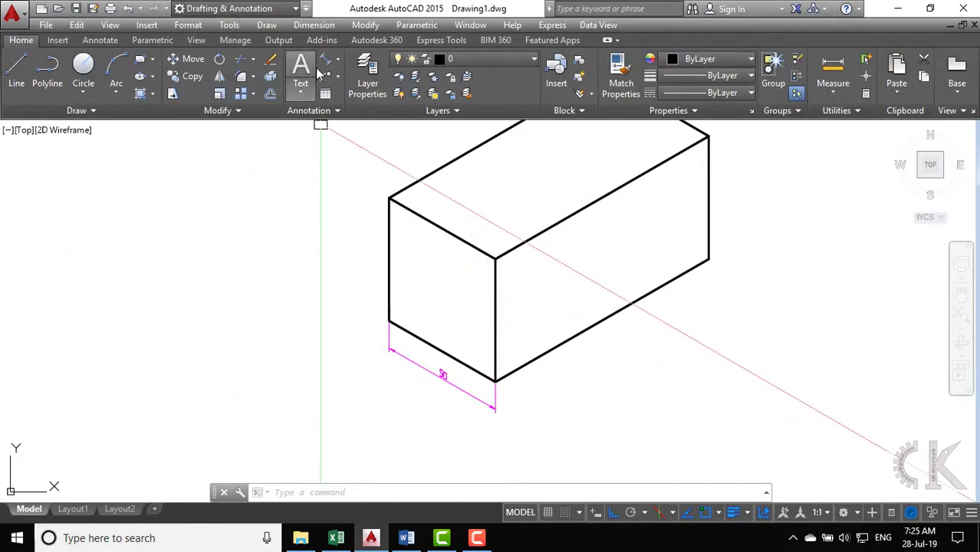
{"action": "left_click", "coordinate": [328, 60]}
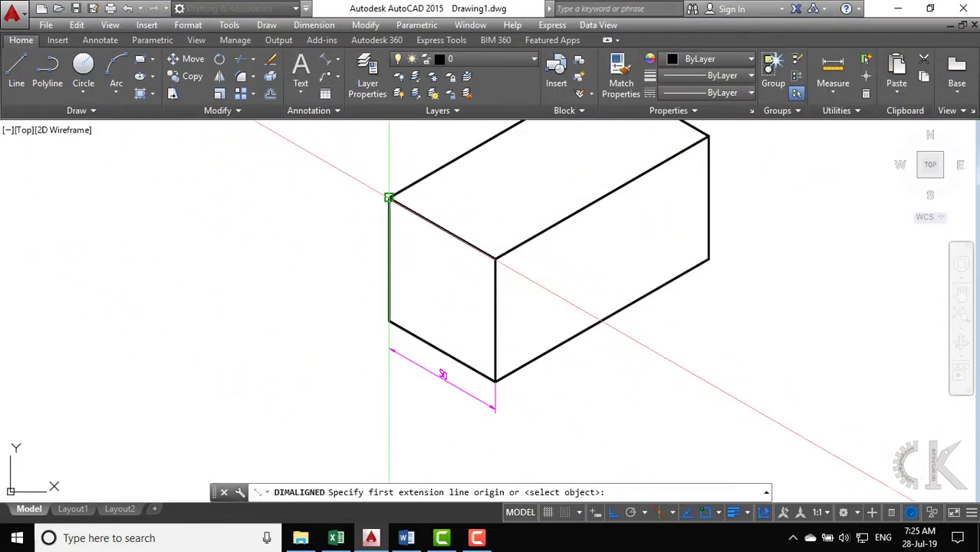
{"action": "left_click", "coordinate": [389, 199]}
{"action": "left_click", "coordinate": [494, 259]}
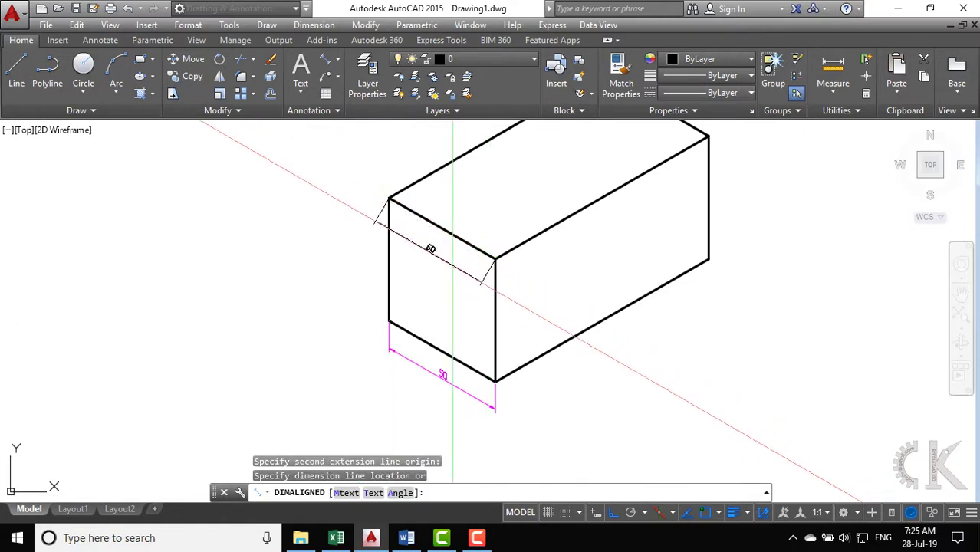
{"action": "left_click", "coordinate": [452, 266]}
Move the new 50 dimension onto the magenta kich thuoc layer.
{"action": "left_click", "coordinate": [490, 64]}
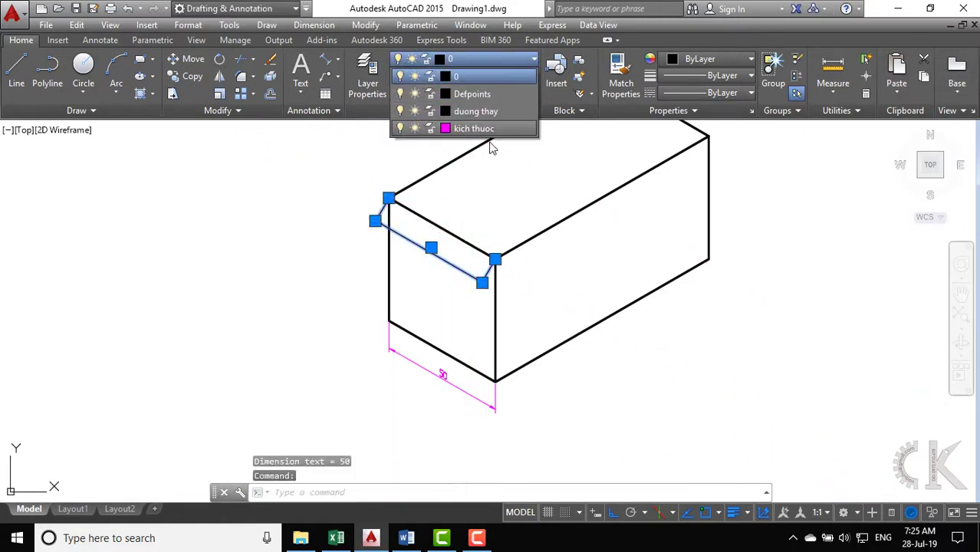
{"action": "left_click", "coordinate": [490, 145]}
{"action": "key", "text": "Escape"}
{"action": "key", "text": "Escape"}
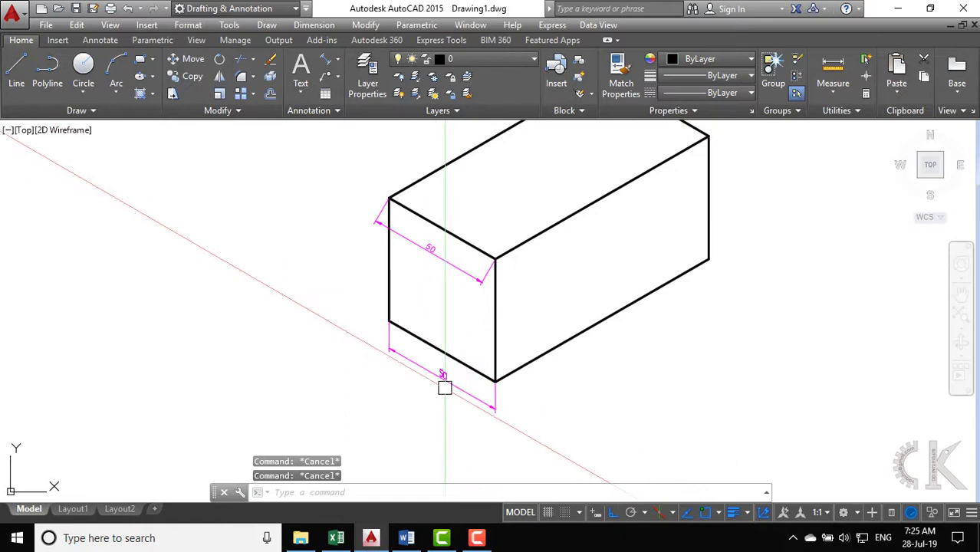
{"action": "scroll", "coordinate": [428, 394], "scroll_direction": "up", "scroll_amount": 2}
{"action": "scroll", "coordinate": [435, 418], "scroll_direction": "up", "scroll_amount": 1}
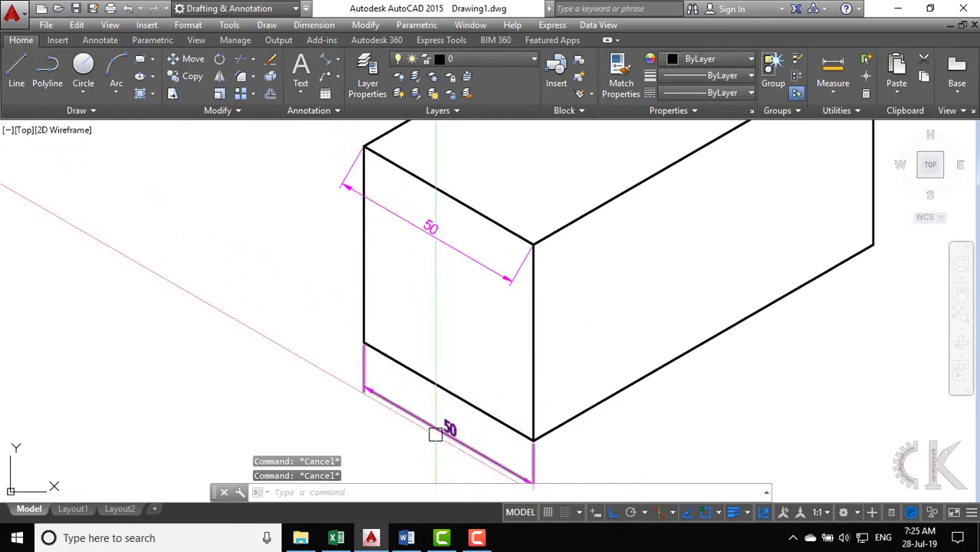
{"action": "scroll", "coordinate": [411, 344], "scroll_direction": "down", "scroll_amount": 2}
{"action": "scroll", "coordinate": [406, 337], "scroll_direction": "down", "scroll_amount": 1}
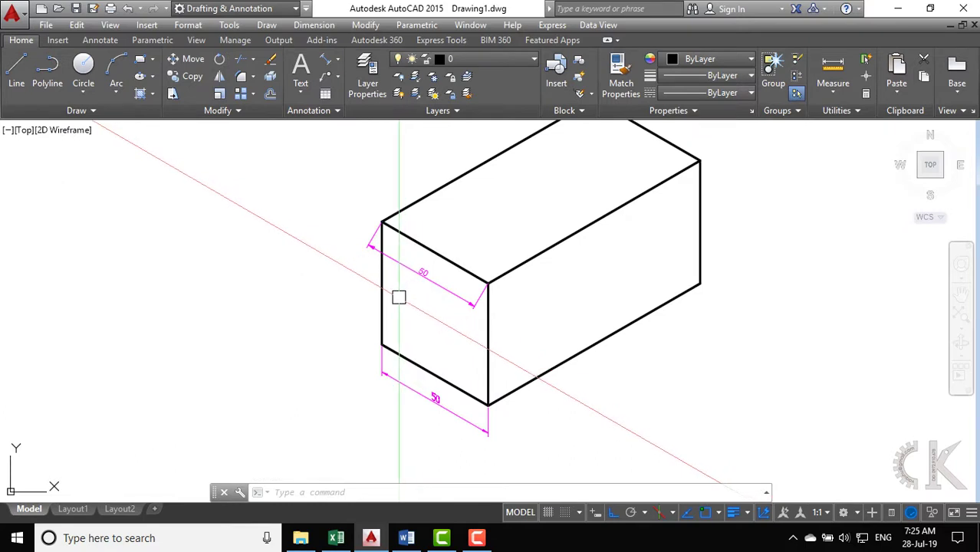
Oblique the upper-left 50 dimension to 30° with DIMEDIT.
{"action": "type", "text": "dime"}
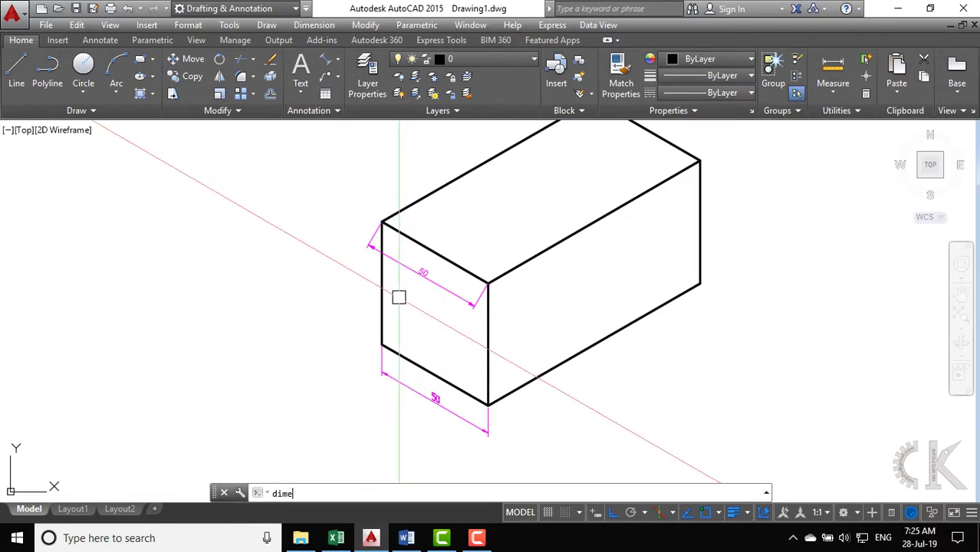
{"action": "type", "text": "nsion edit"}
{"action": "key", "text": "Return"}
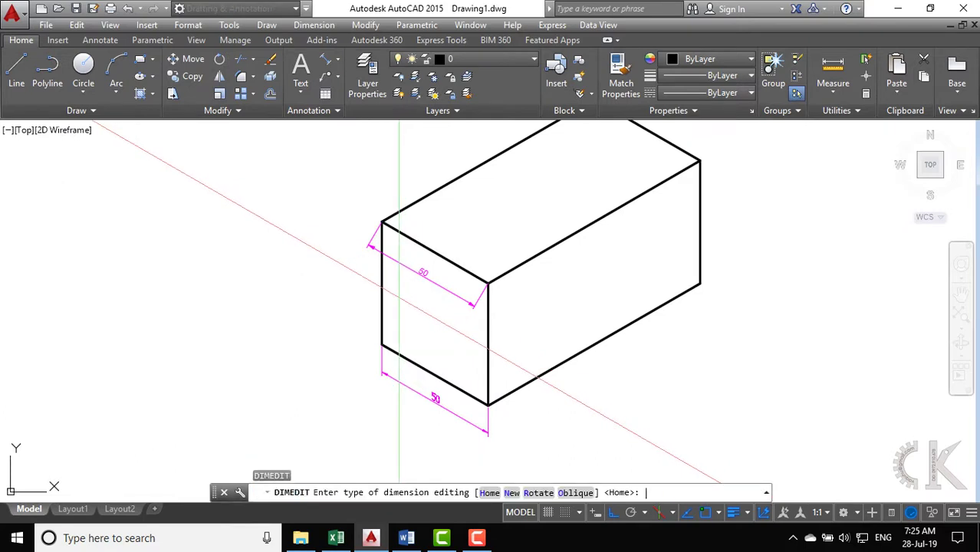
{"action": "left_click", "coordinate": [567, 493]}
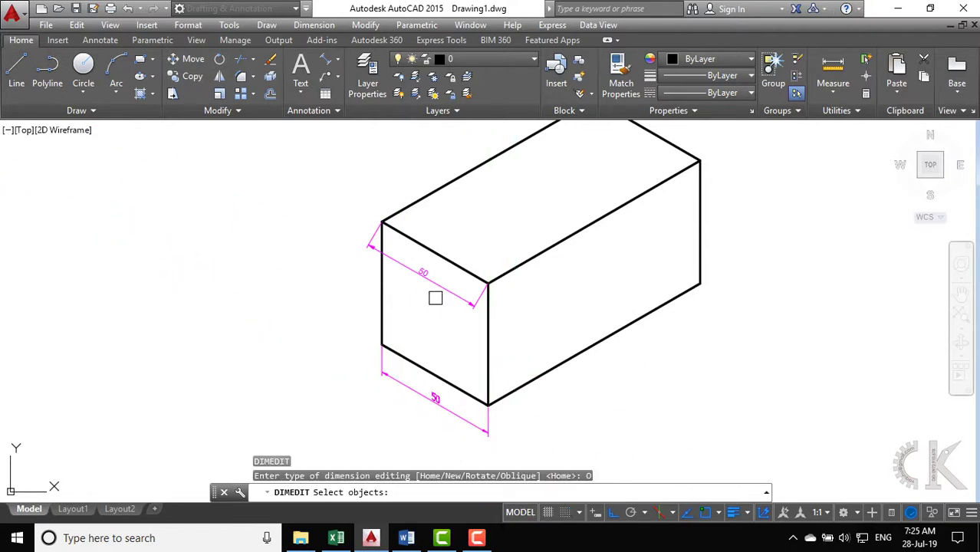
{"action": "left_click", "coordinate": [435, 285]}
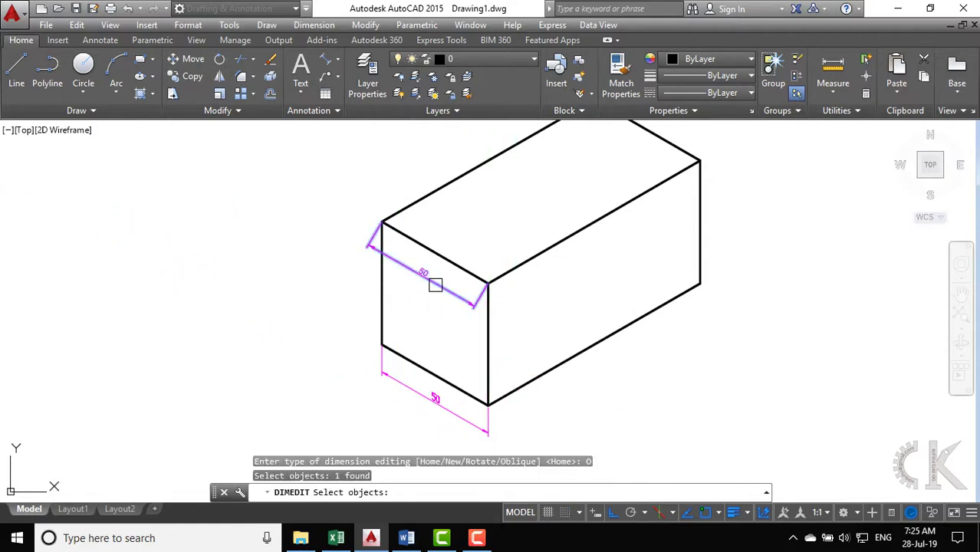
{"action": "key", "text": "Return"}
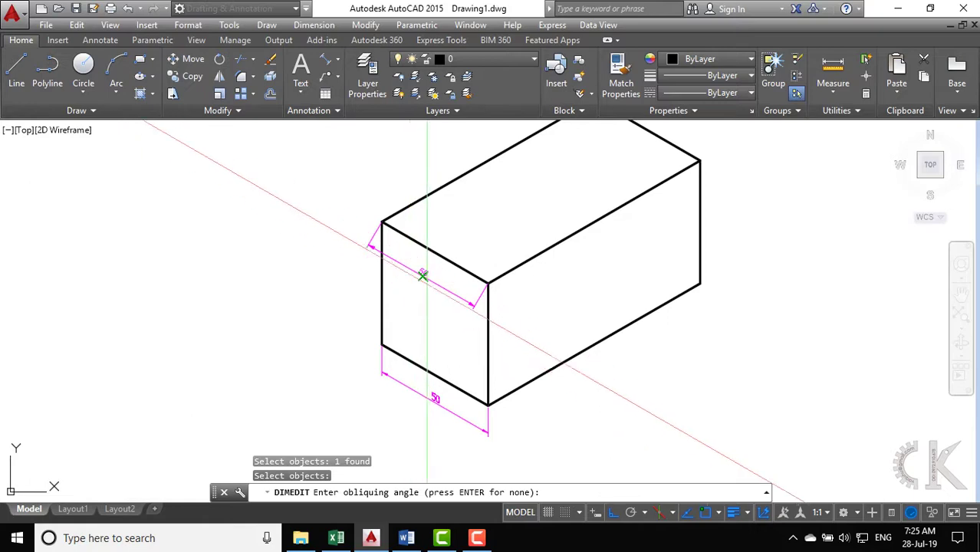
{"action": "left_click", "coordinate": [407, 537]}
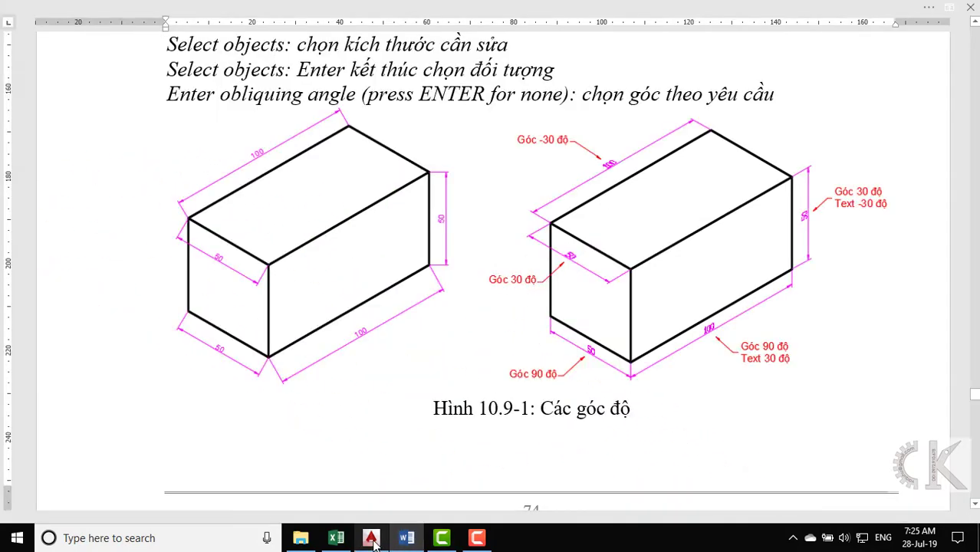
{"action": "left_click", "coordinate": [370, 538]}
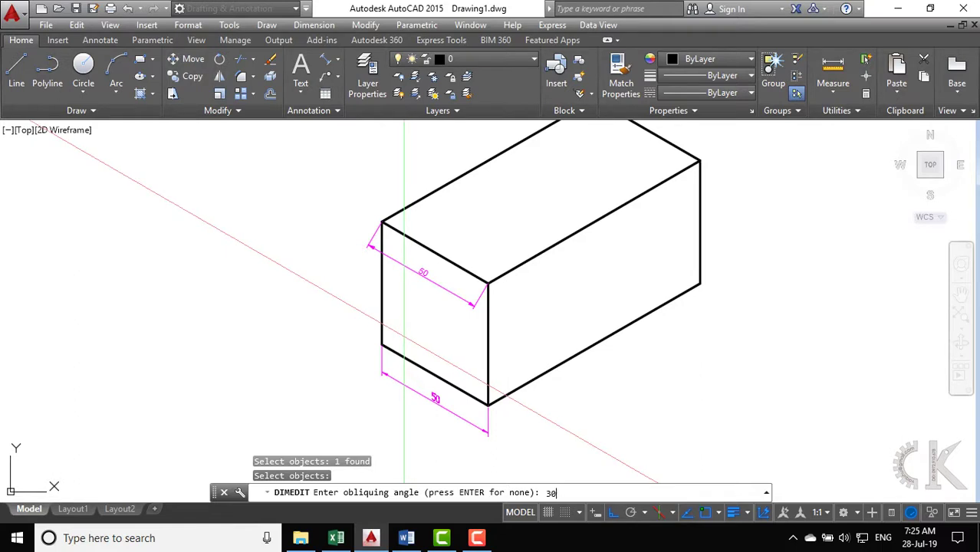
{"action": "key", "text": "Return"}
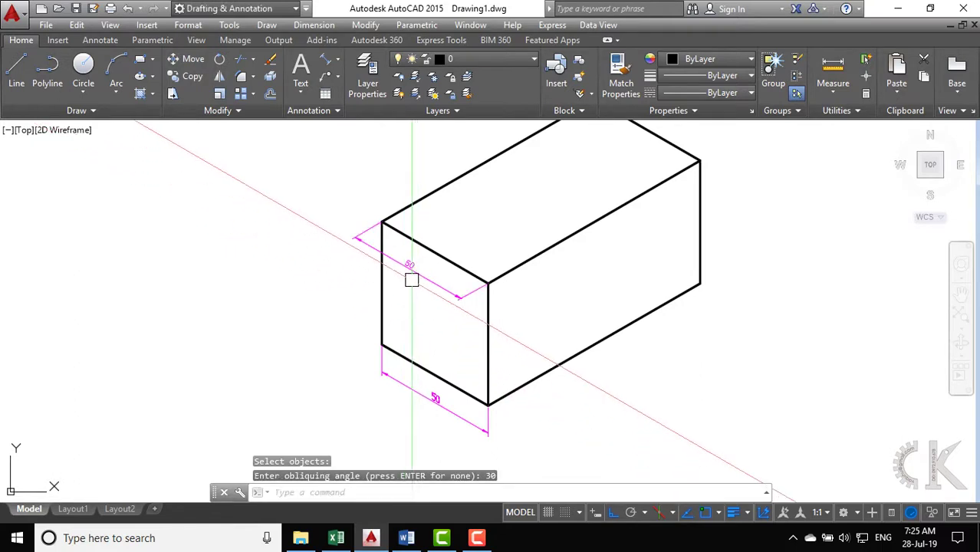
Apply the chu nghieng +30 text style to that obliqued 50 dimension.
{"action": "left_click", "coordinate": [411, 276]}
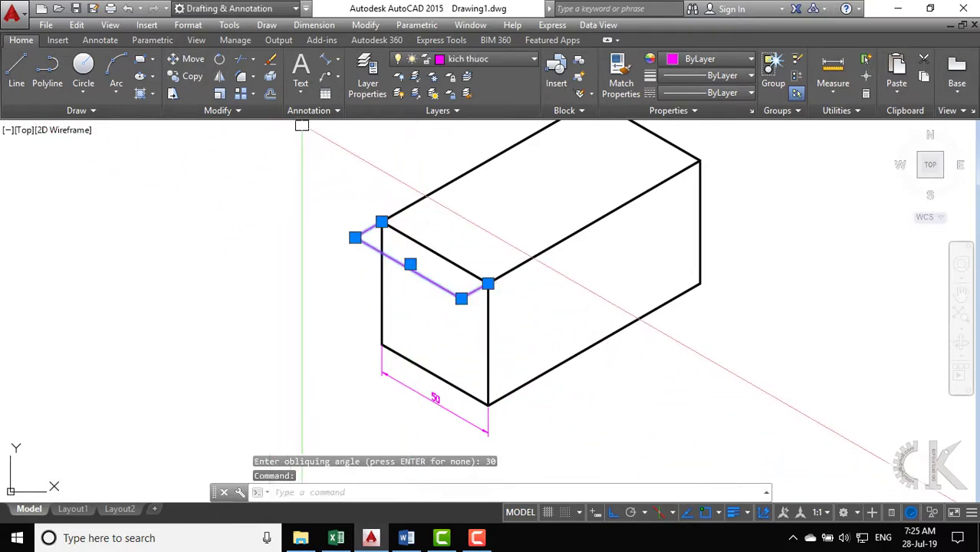
{"action": "left_click", "coordinate": [303, 114]}
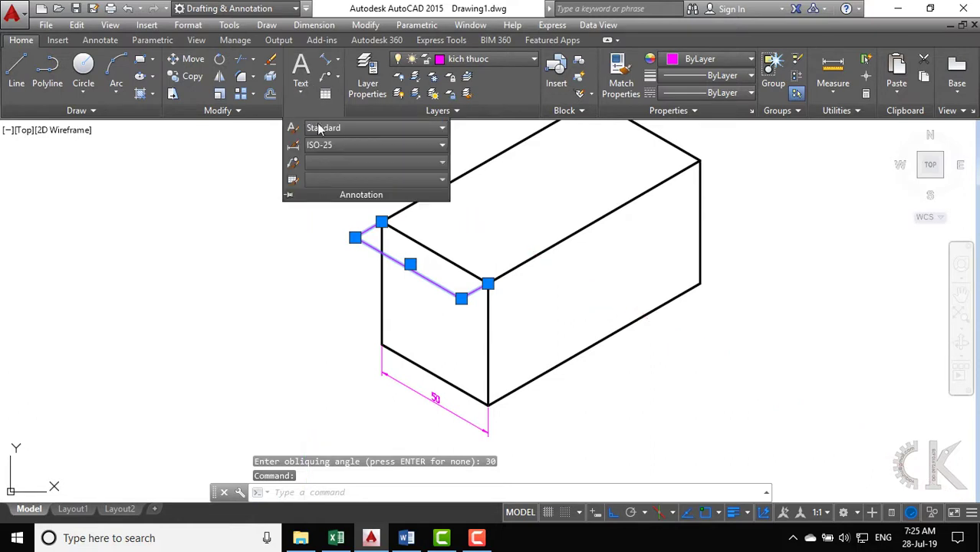
{"action": "left_click", "coordinate": [440, 137]}
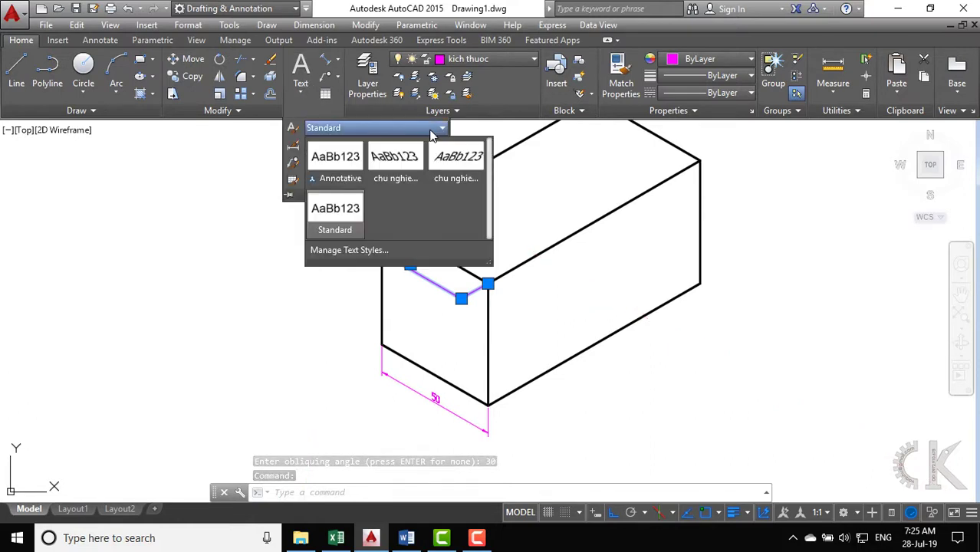
{"action": "left_click", "coordinate": [464, 171]}
{"action": "left_click", "coordinate": [410, 269]}
{"action": "key", "text": "Escape"}
{"action": "key", "text": "Escape"}
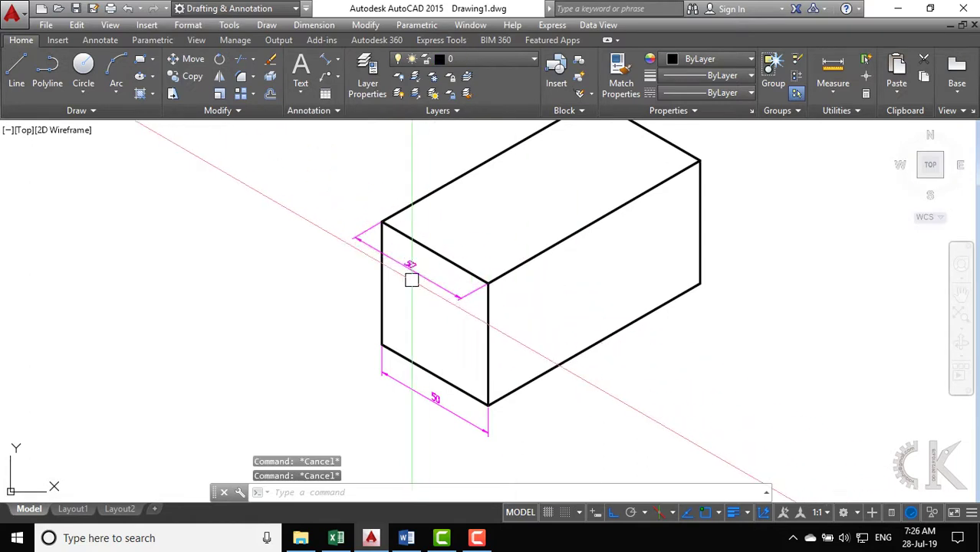
Add an aligned 100 dimension along the box's long top edge.
{"action": "middle_click_drag", "start_coordinate": [449, 254], "coordinate": [464, 287]}
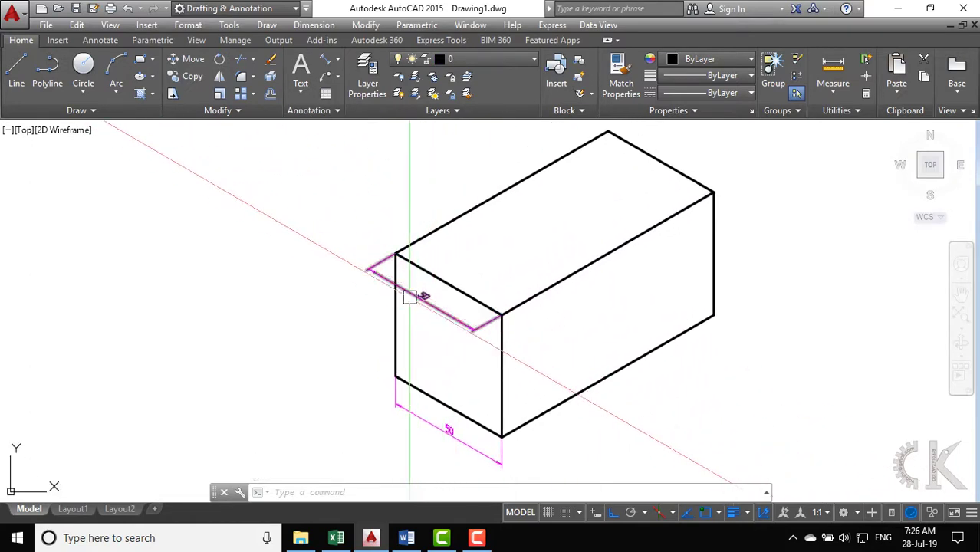
{"action": "left_click", "coordinate": [328, 59]}
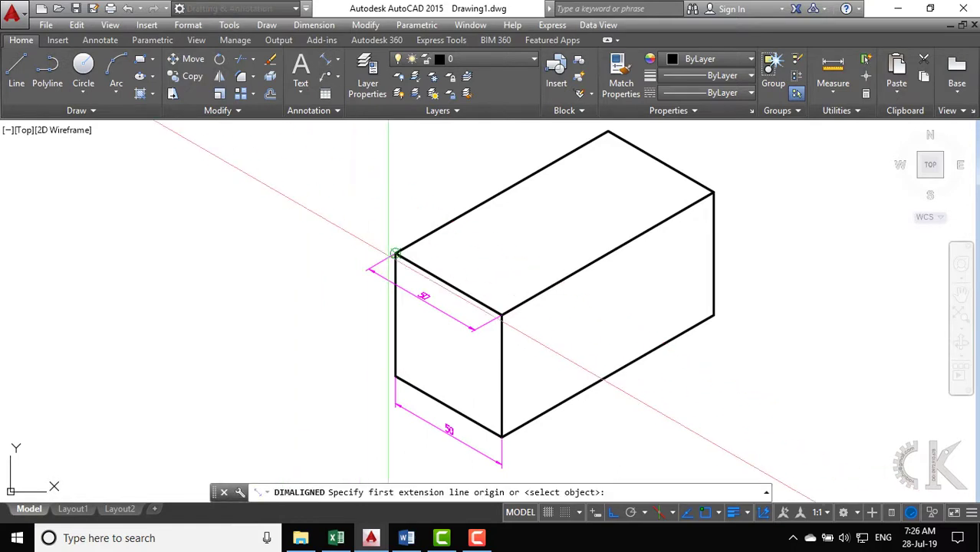
{"action": "left_click", "coordinate": [395, 253]}
{"action": "middle_click_drag", "start_coordinate": [605, 164], "coordinate": [603, 240]}
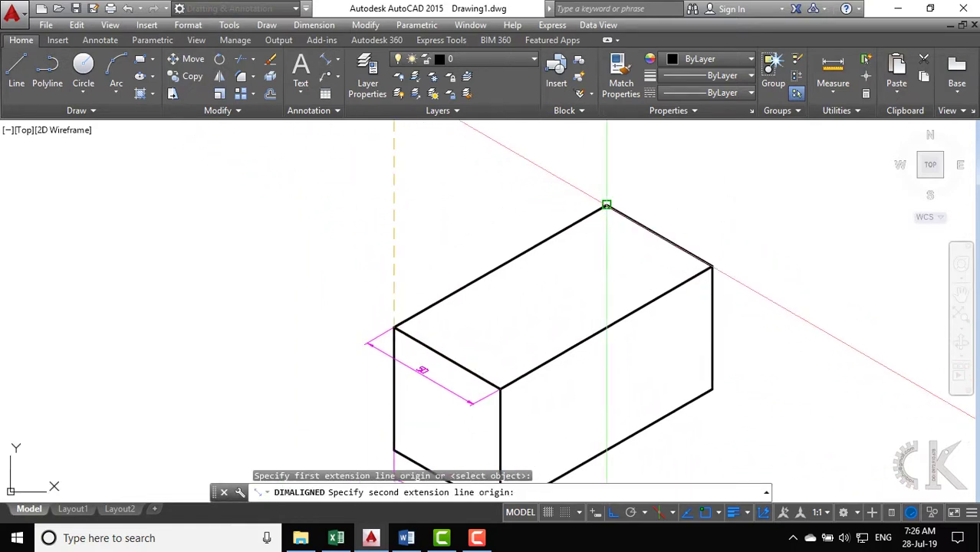
{"action": "left_click", "coordinate": [605, 207]}
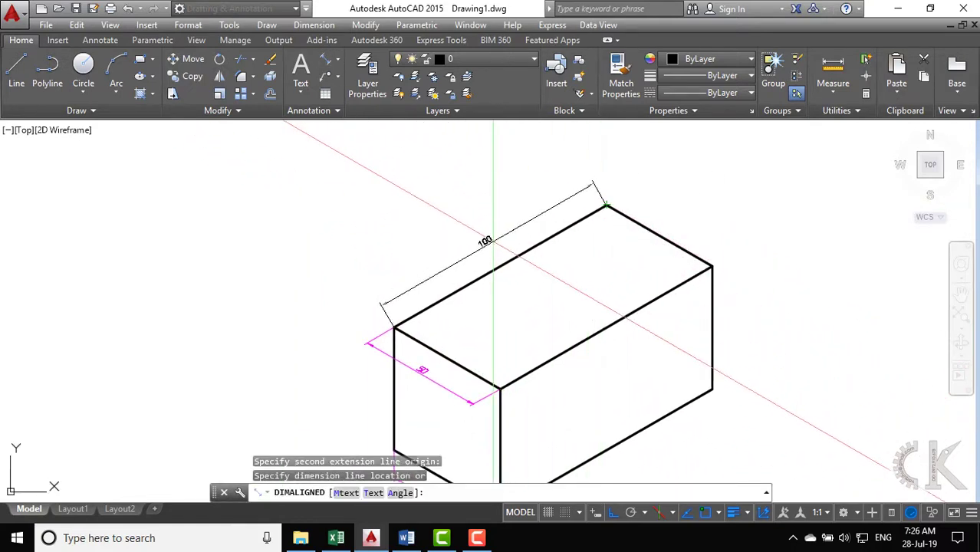
{"action": "left_click", "coordinate": [503, 240]}
Move the 100 dimension to layer kich thuoc and make kich thuoc the current layer.
{"action": "left_click", "coordinate": [505, 240]}
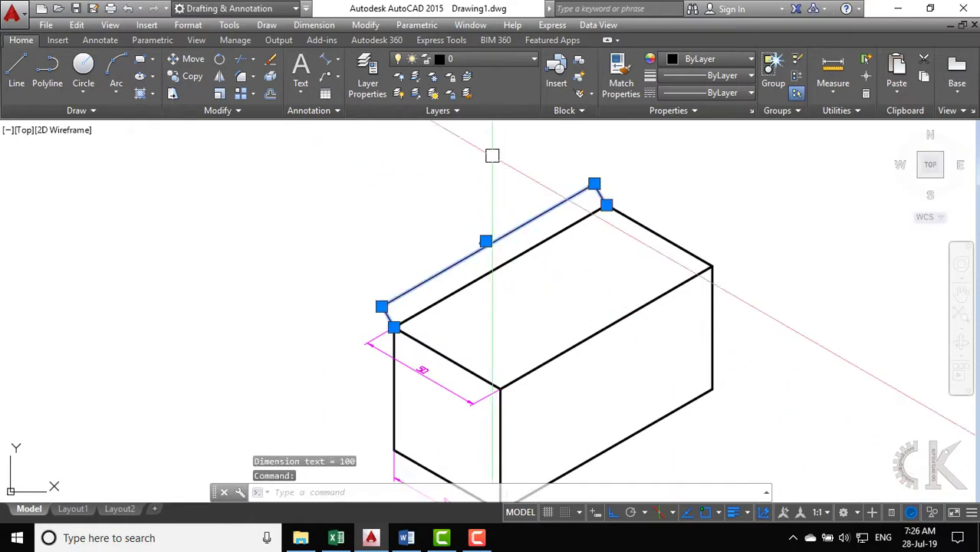
{"action": "left_click", "coordinate": [489, 61]}
{"action": "left_click", "coordinate": [470, 130]}
{"action": "key", "text": "Escape"}
{"action": "key", "text": "Escape"}
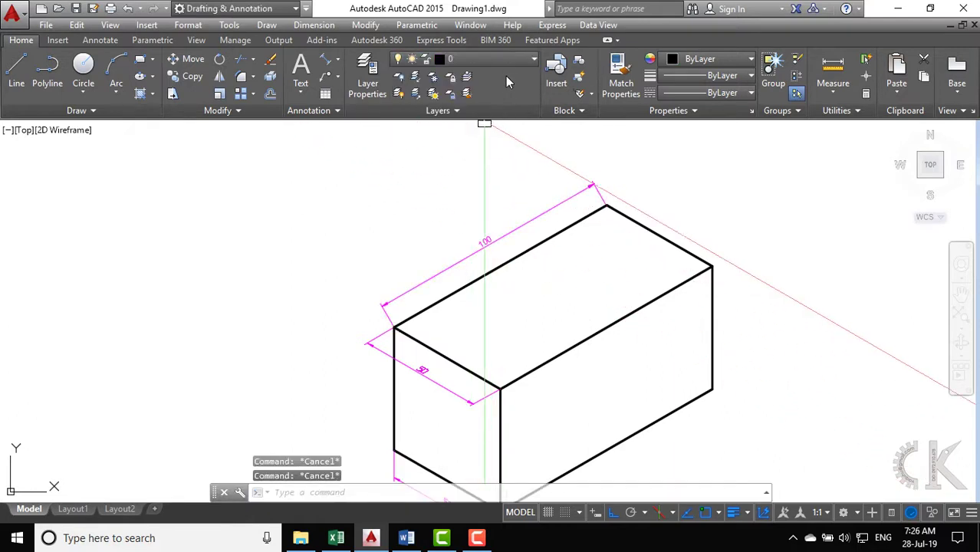
{"action": "left_click", "coordinate": [505, 63]}
{"action": "left_click", "coordinate": [491, 129]}
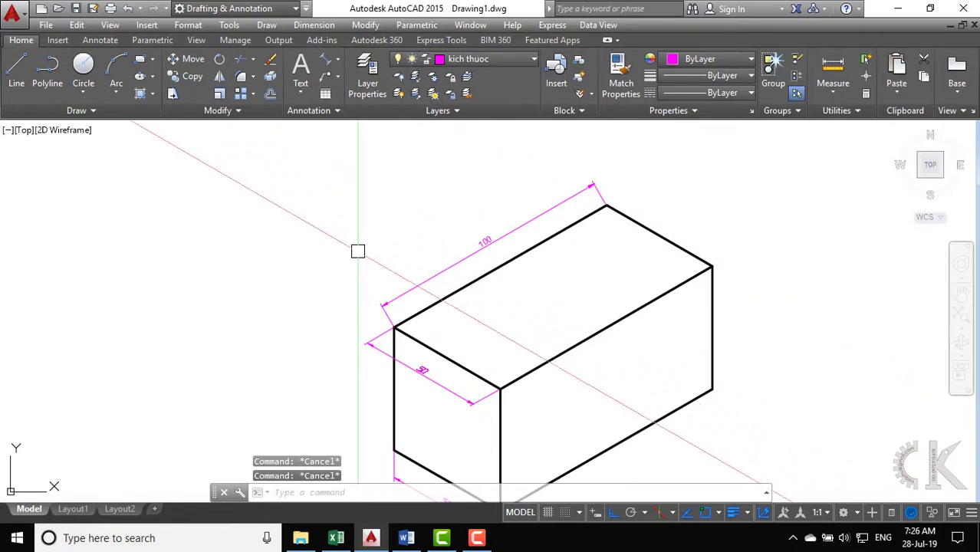
{"action": "type", "text": "dime"}
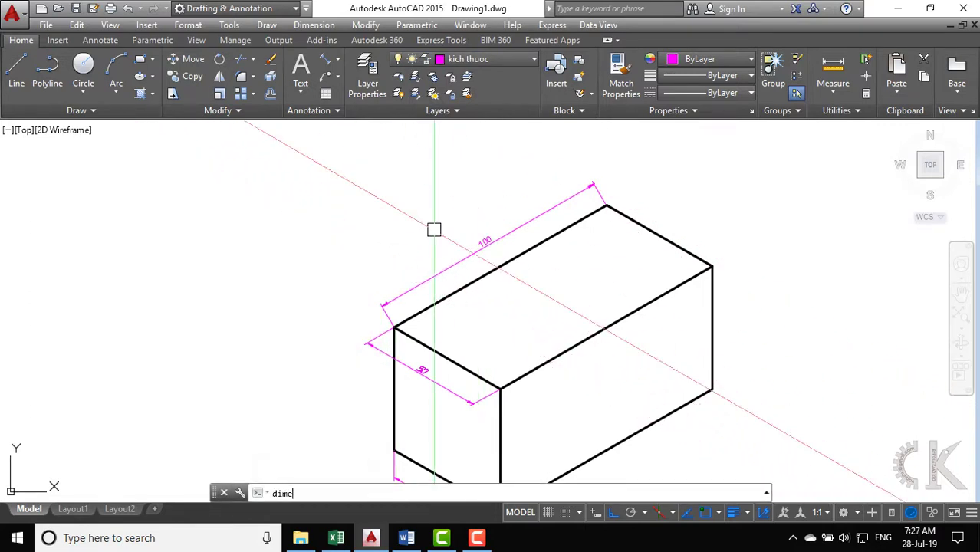
{"action": "type", "text": "d"}
{"action": "key", "text": "Return"}
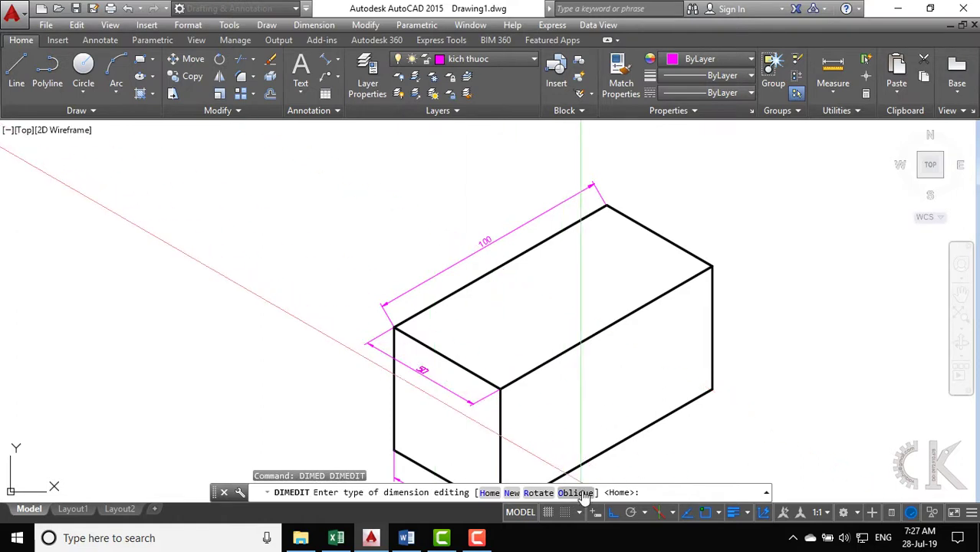
Oblique the 100 dimension to -30°.
{"action": "left_click", "coordinate": [577, 492]}
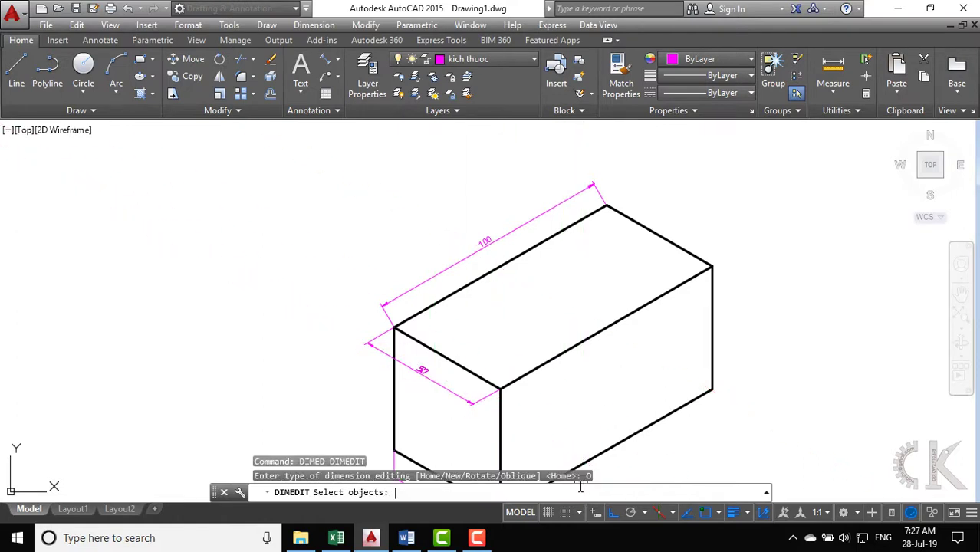
{"action": "left_click", "coordinate": [478, 253]}
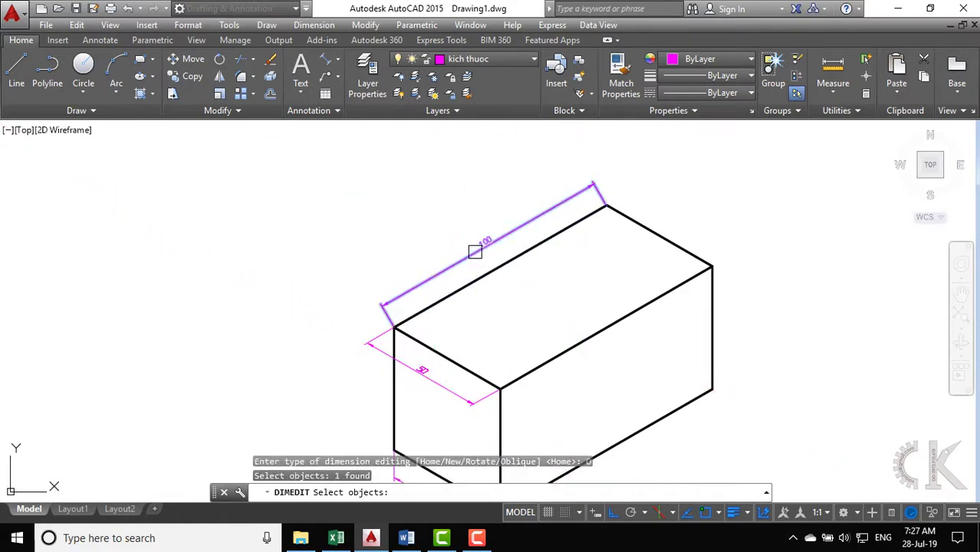
{"action": "key", "text": "Return"}
{"action": "type", "text": "-30"}
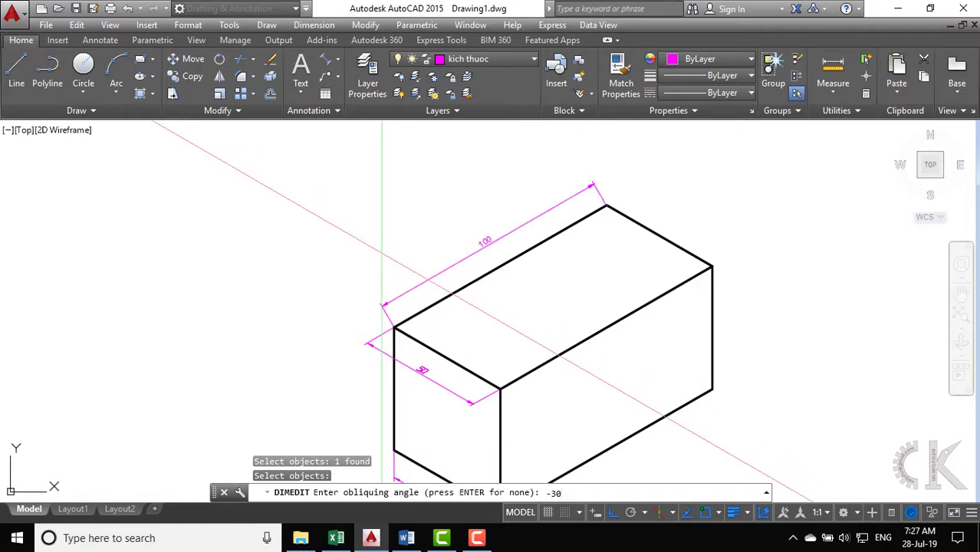
{"action": "key", "text": "Return"}
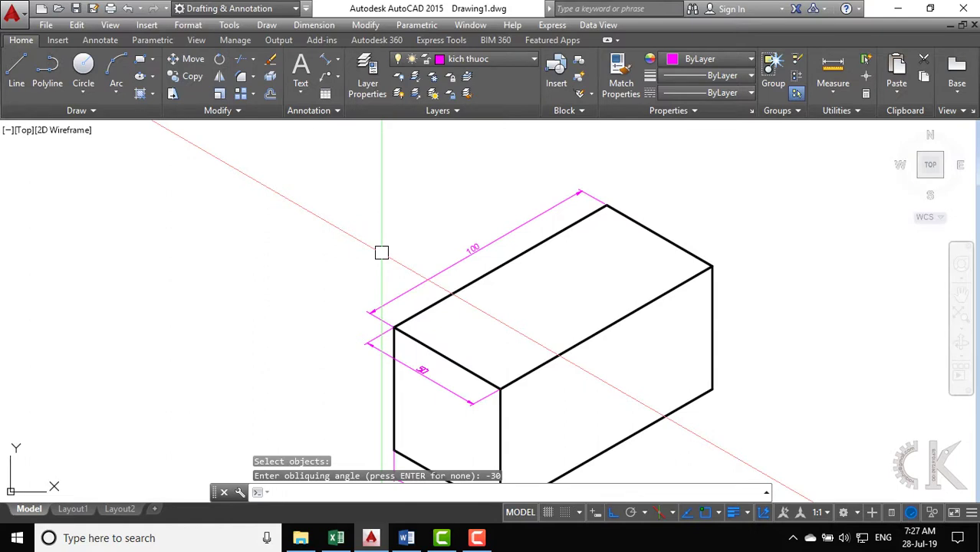
Apply the chu nghieng -30 (150) do text style to the obliqued 100 dimension.
{"action": "left_click", "coordinate": [408, 282]}
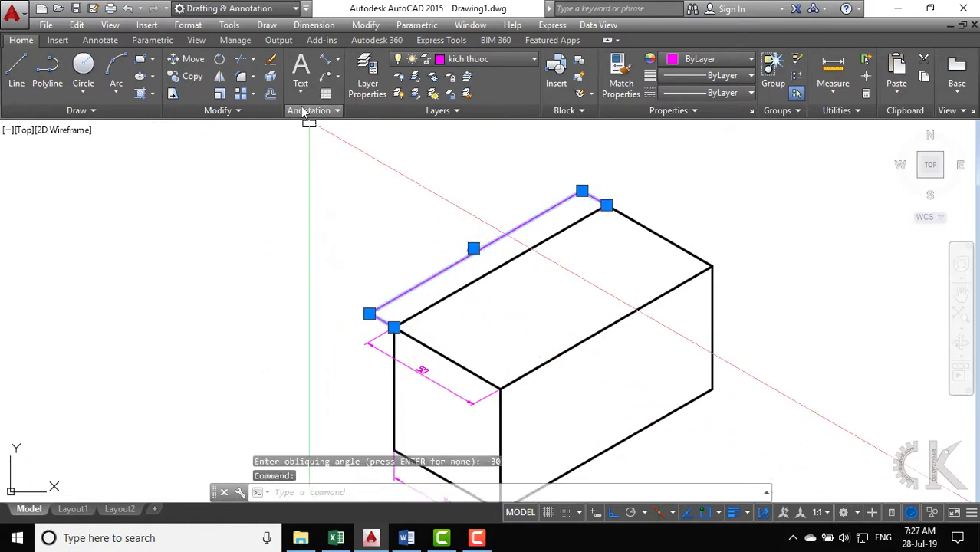
{"action": "left_click", "coordinate": [309, 111]}
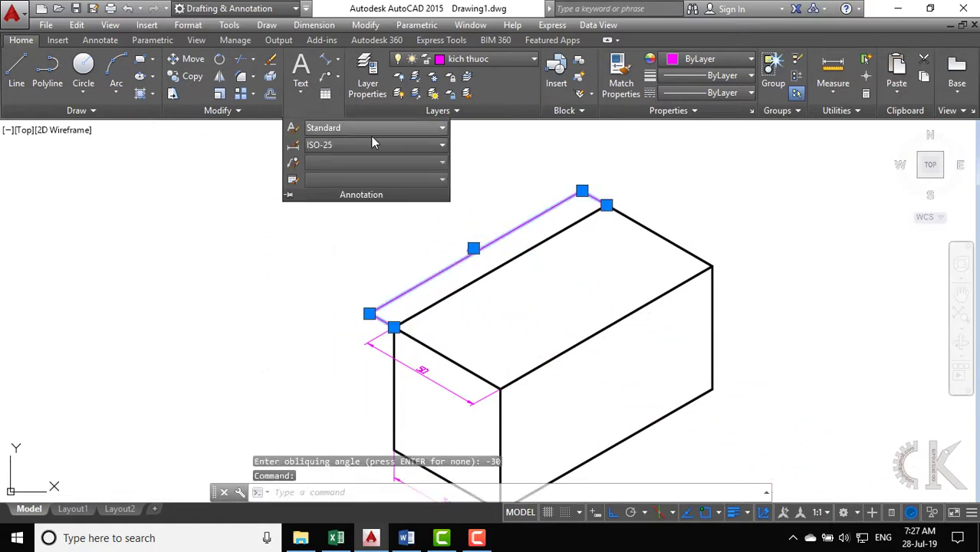
{"action": "left_click", "coordinate": [442, 128]}
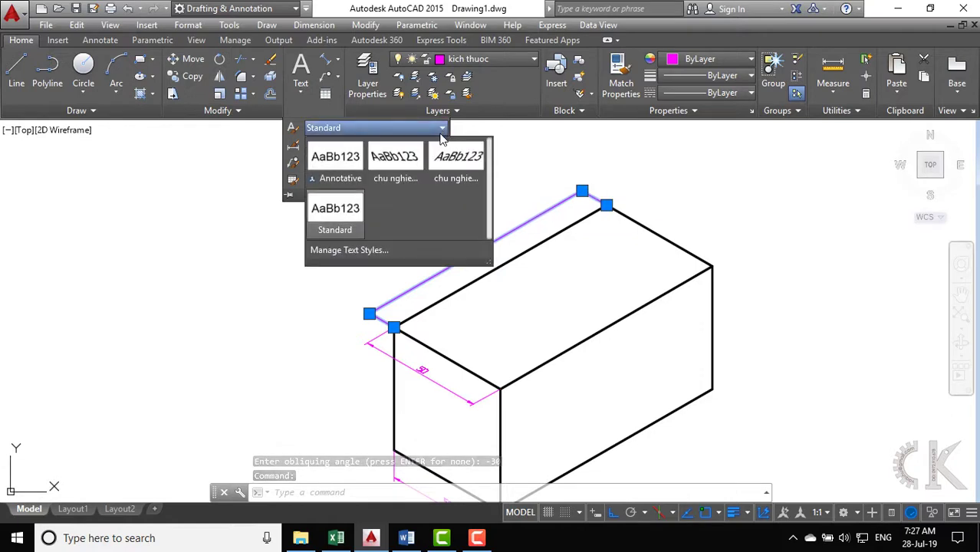
{"action": "left_click", "coordinate": [396, 165]}
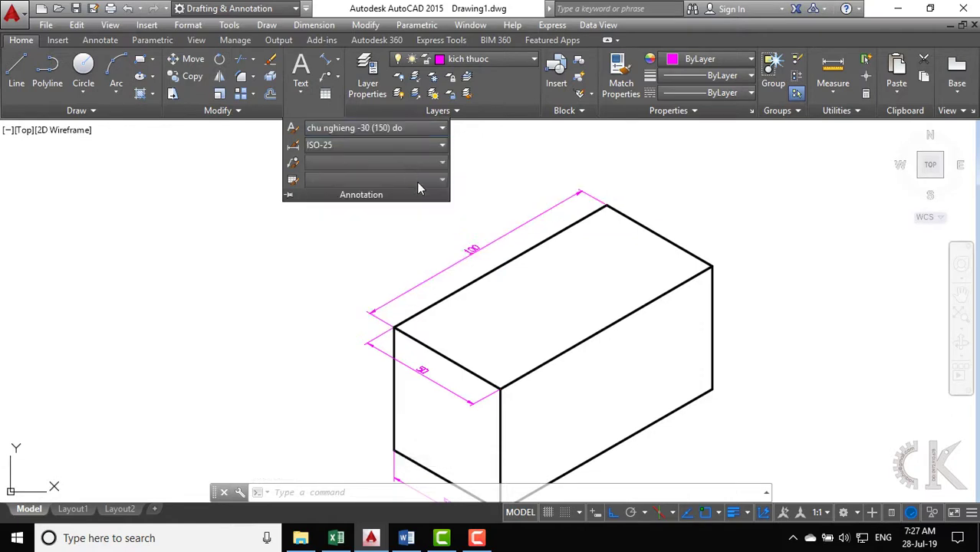
{"action": "left_click", "coordinate": [498, 240]}
Reframe the box and switch the isometric drafting plane to Right.
{"action": "key", "text": "Escape"}
{"action": "key", "text": "Escape"}
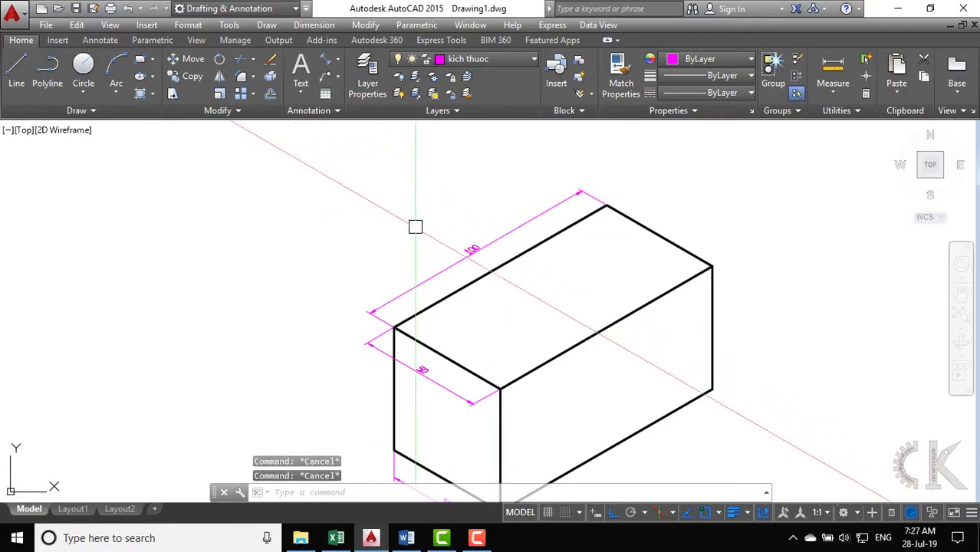
{"action": "scroll", "coordinate": [448, 276], "scroll_direction": "up", "scroll_amount": 2}
{"action": "mouse_move", "coordinate": [449, 276]}
{"action": "middle_mouse_down"}
{"action": "mouse_move", "coordinate": [438, 244]}
{"action": "mouse_move", "coordinate": [380, 233]}
{"action": "middle_mouse_up"}
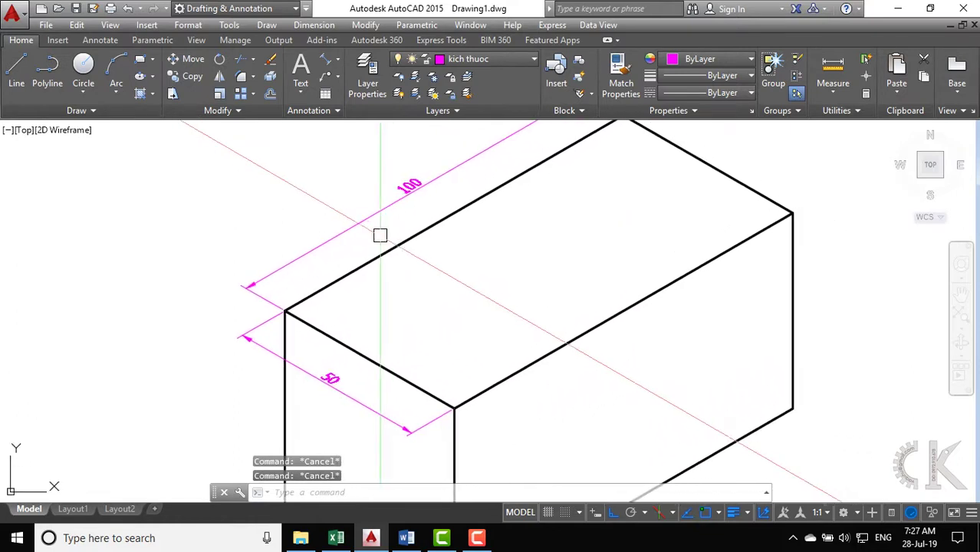
{"action": "scroll", "coordinate": [395, 251], "scroll_direction": "down", "scroll_amount": 2}
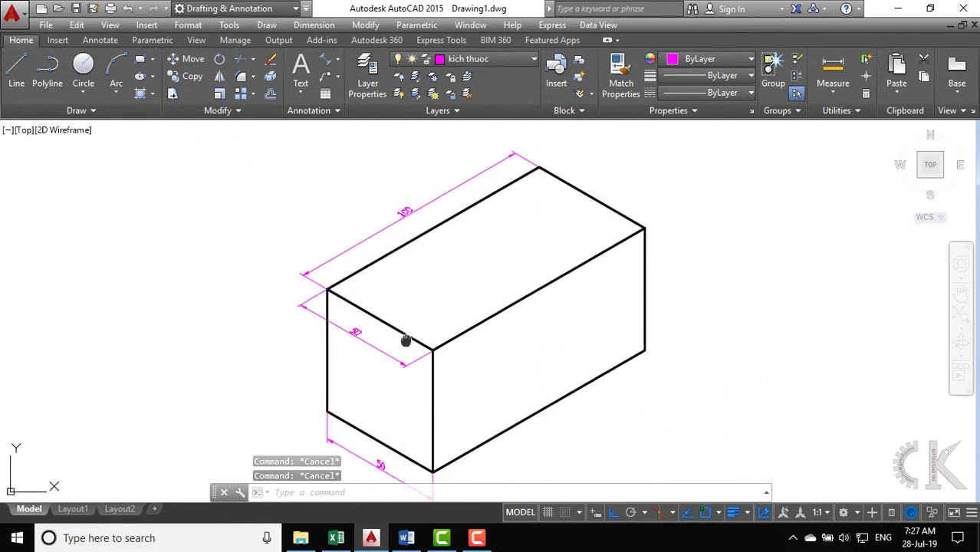
{"action": "middle_click_drag", "start_coordinate": [404, 339], "coordinate": [437, 253]}
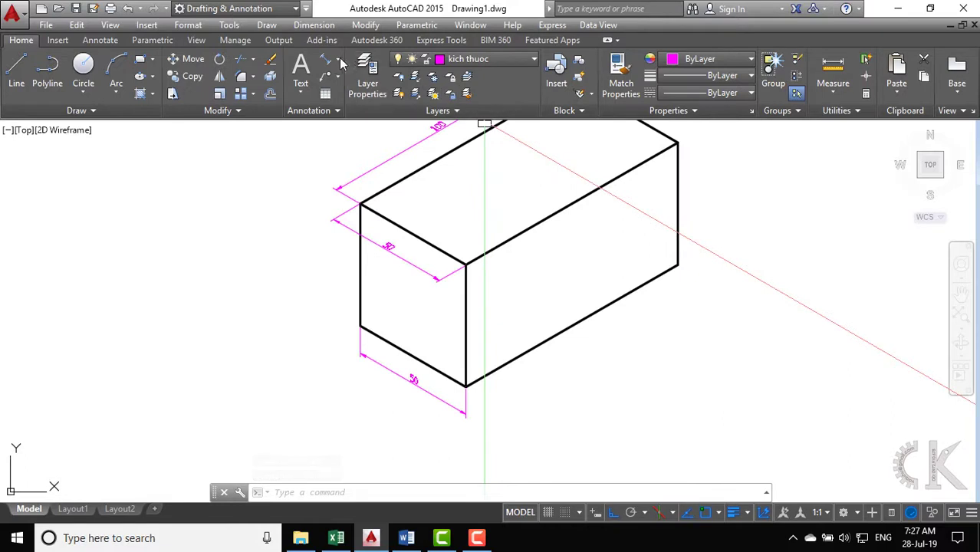
{"action": "left_click", "coordinate": [326, 61]}
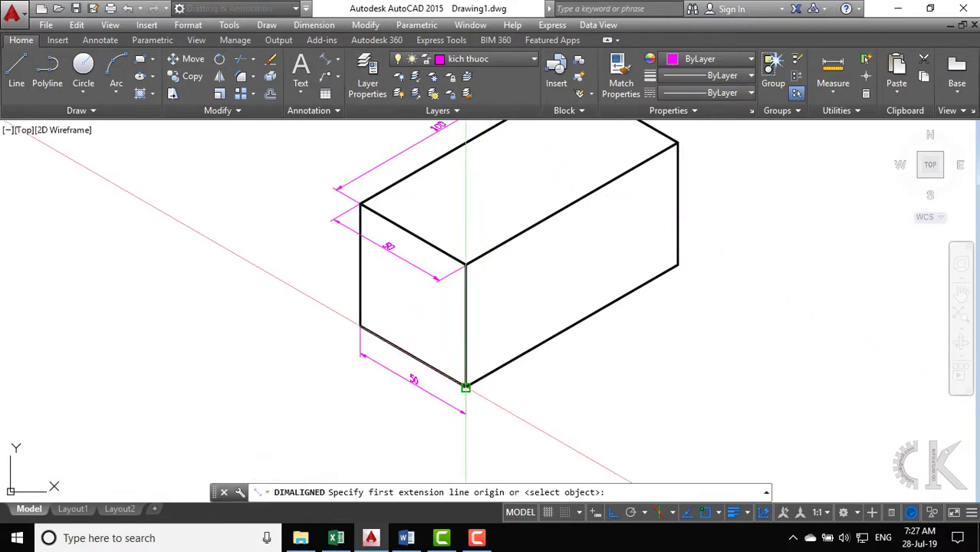
{"action": "middle_click_drag", "start_coordinate": [601, 324], "coordinate": [565, 360]}
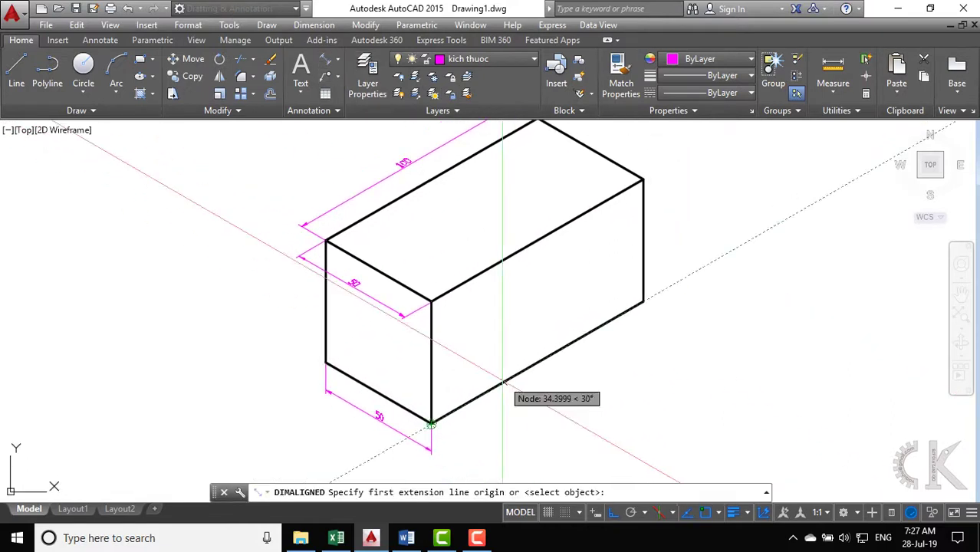
{"action": "key", "text": "Escape"}
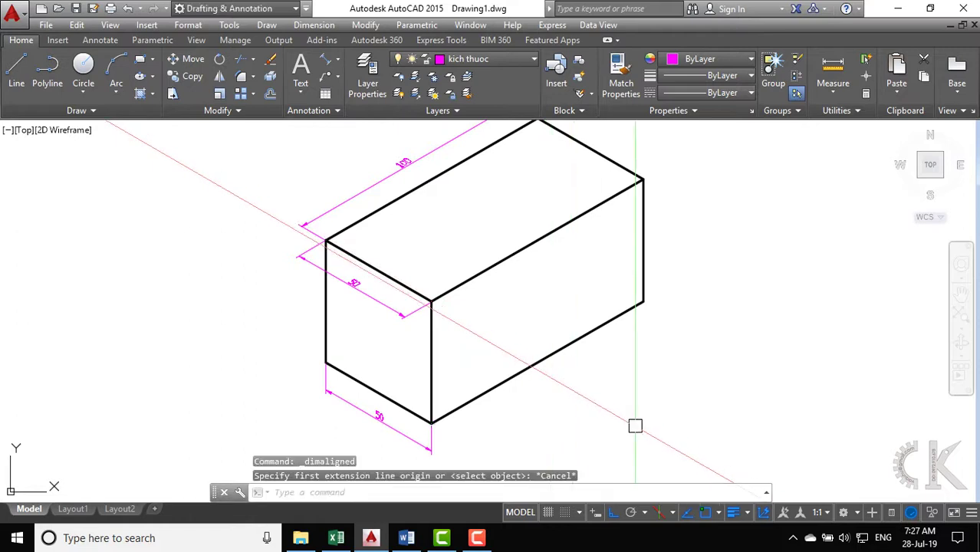
{"action": "left_click", "coordinate": [672, 513]}
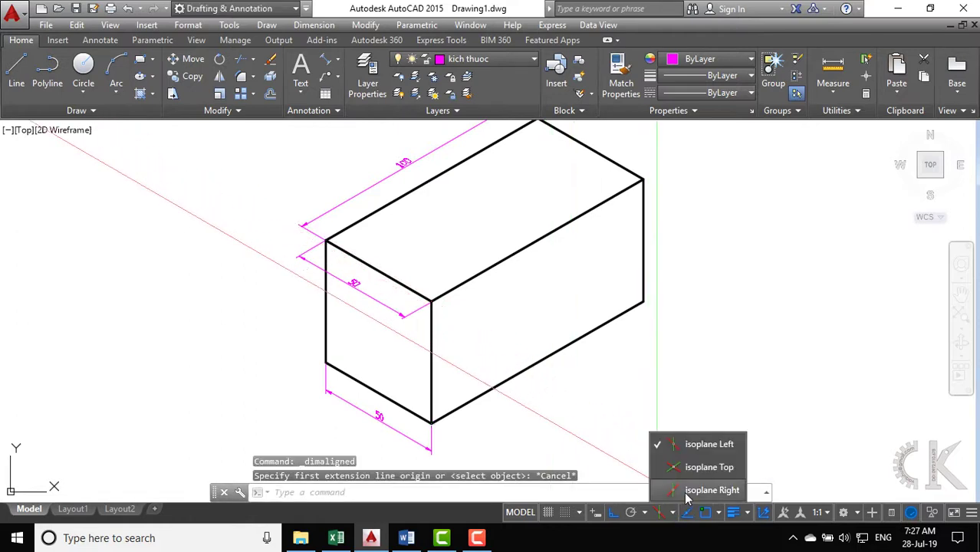
{"action": "left_click", "coordinate": [686, 493]}
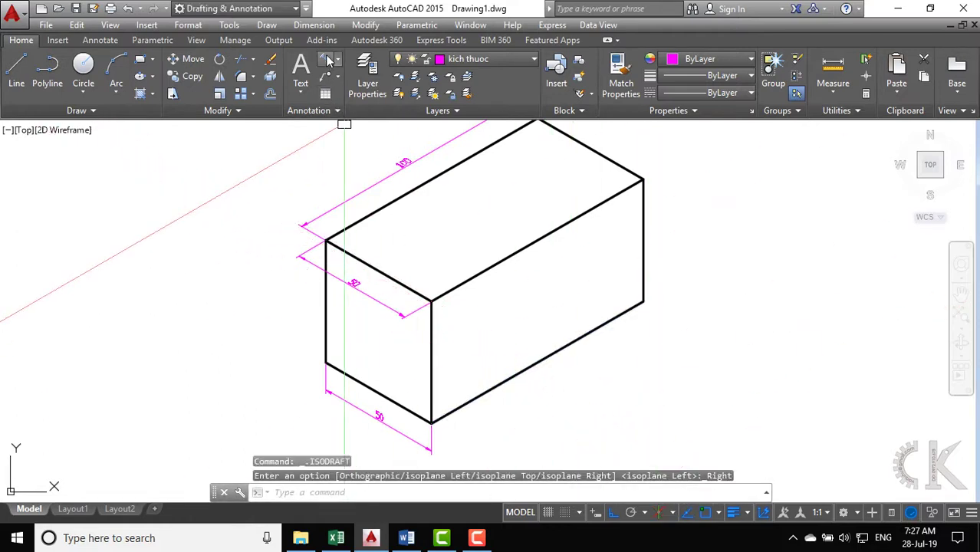
Dimension the box's lower-right long edge with an aligned 100 dimension.
{"action": "left_click", "coordinate": [327, 60]}
{"action": "left_click", "coordinate": [431, 422]}
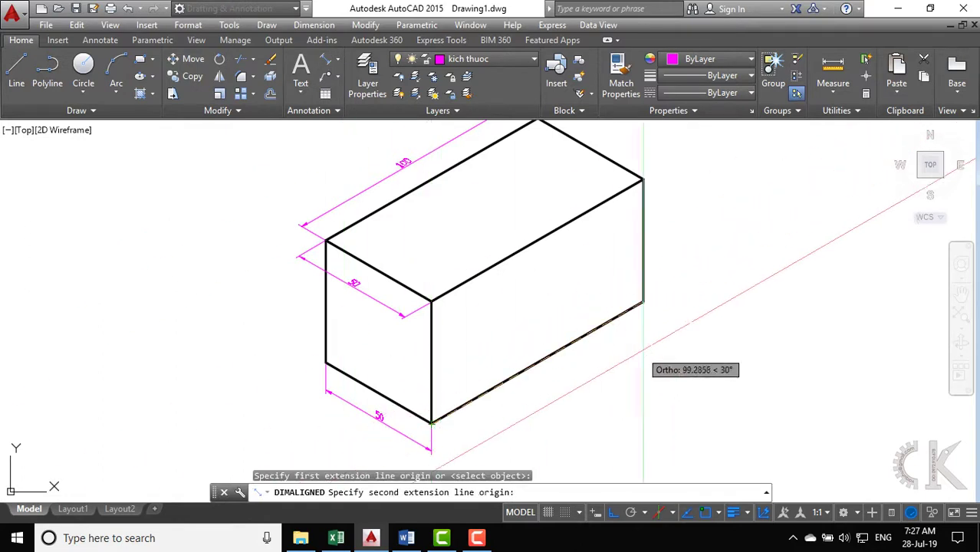
{"action": "left_click", "coordinate": [643, 303]}
{"action": "left_click", "coordinate": [646, 326]}
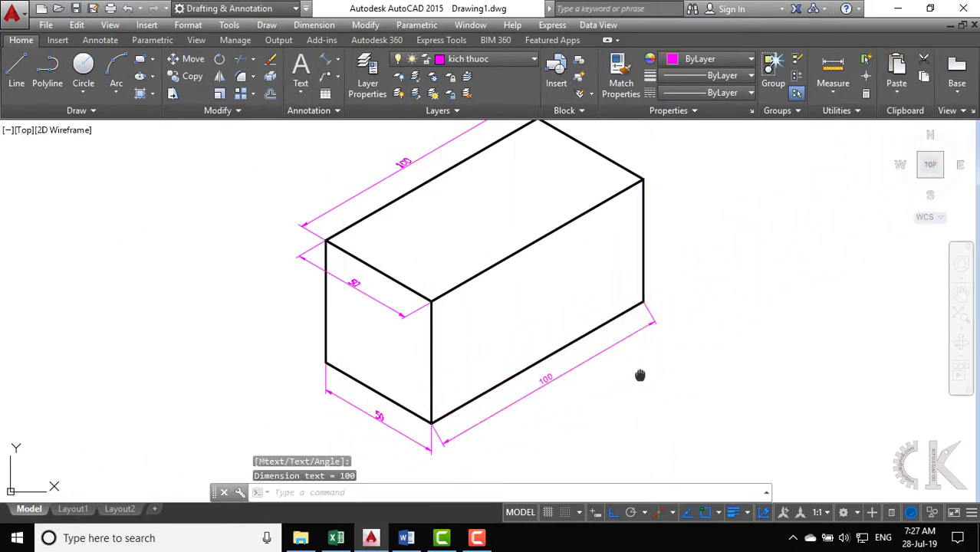
{"action": "middle_click_drag", "start_coordinate": [640, 375], "coordinate": [588, 359]}
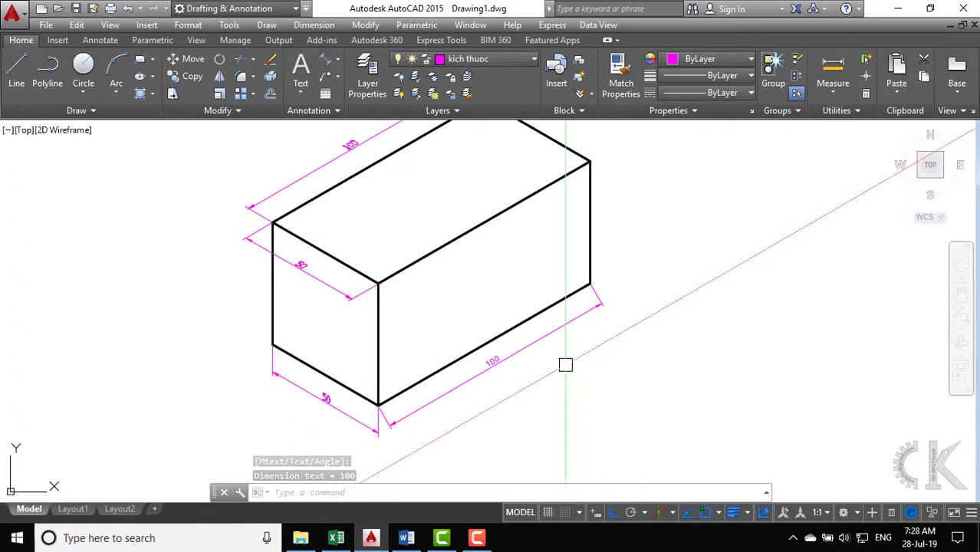
Oblique the 100 dimension's extension lines to 90° with DIMEDIT (dd).
{"action": "type", "text": "dime"}
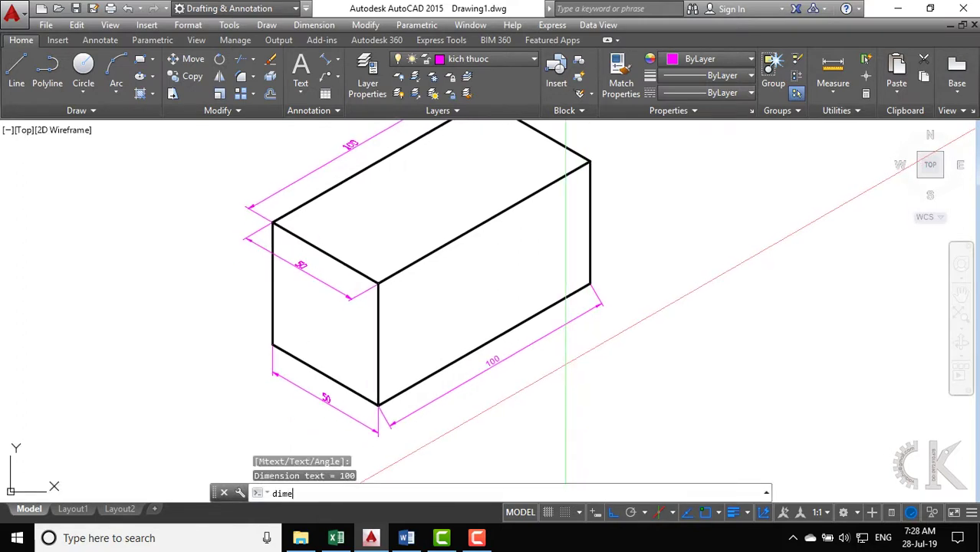
{"action": "type", "text": "d"}
{"action": "key", "text": "Return"}
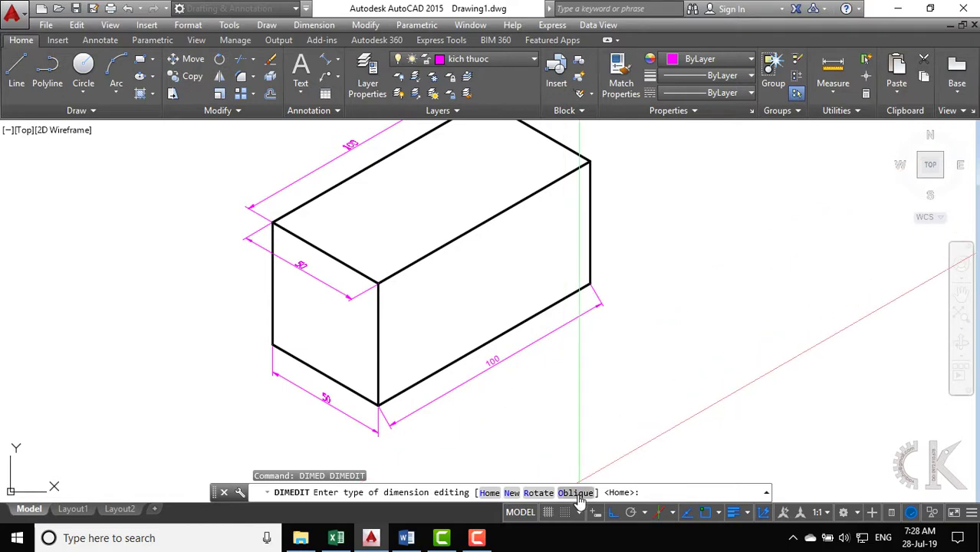
{"action": "left_click", "coordinate": [576, 492]}
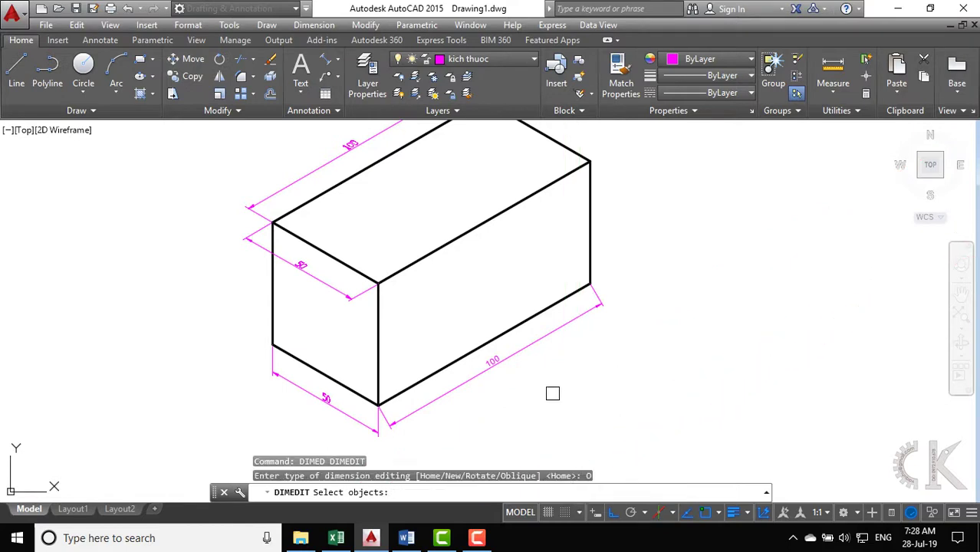
{"action": "left_click", "coordinate": [518, 351]}
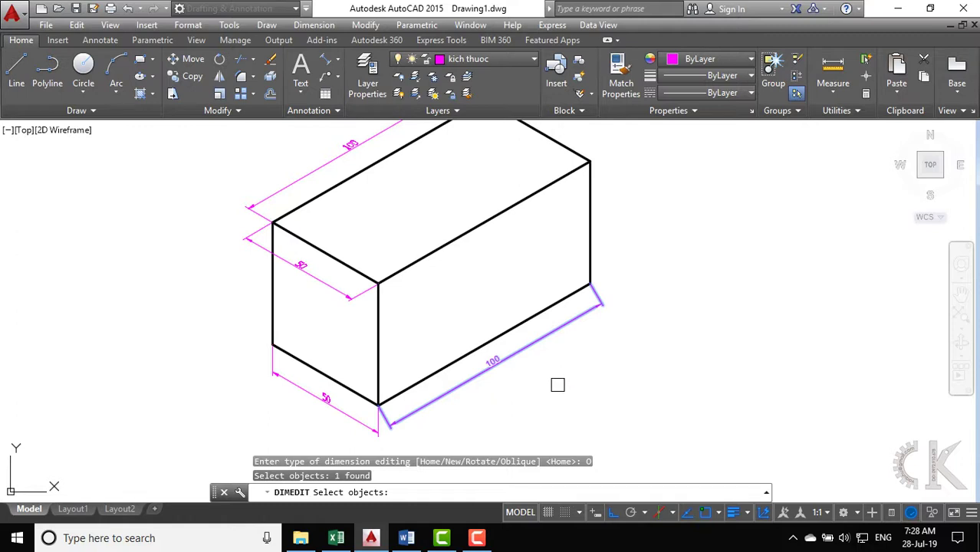
{"action": "key", "text": "Return"}
{"action": "type", "text": "90"}
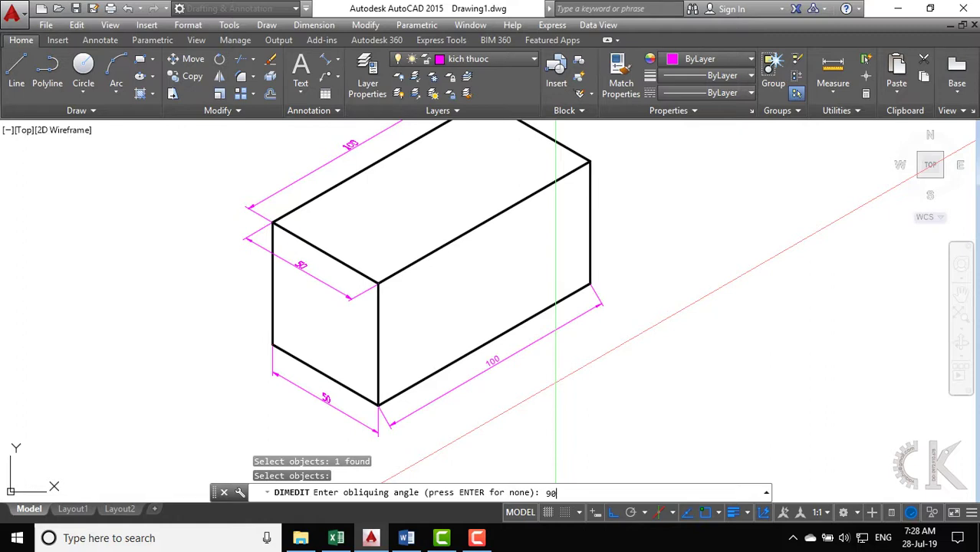
{"action": "key", "text": "Return"}
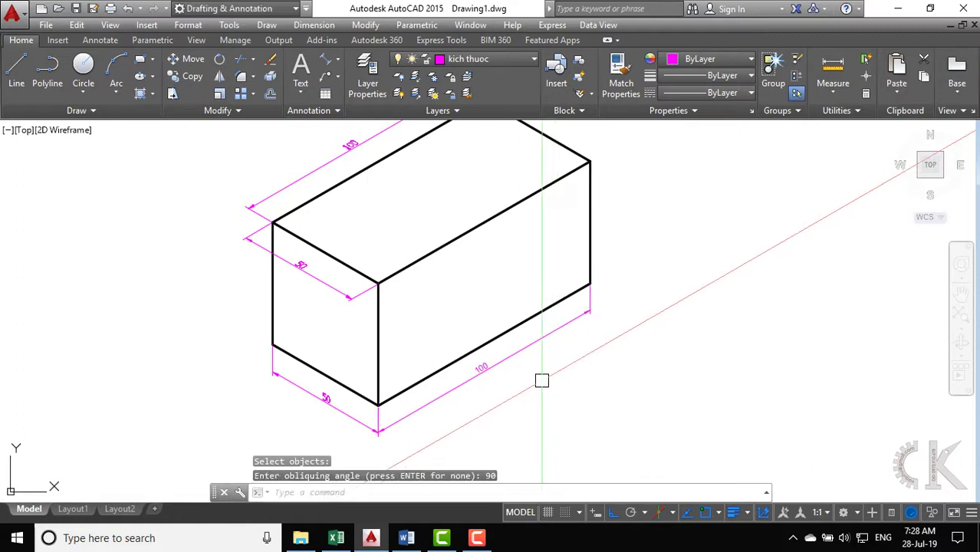
Set the 100 dimension's text to a slanted text style, then recentre the view.
{"action": "left_click", "coordinate": [514, 358]}
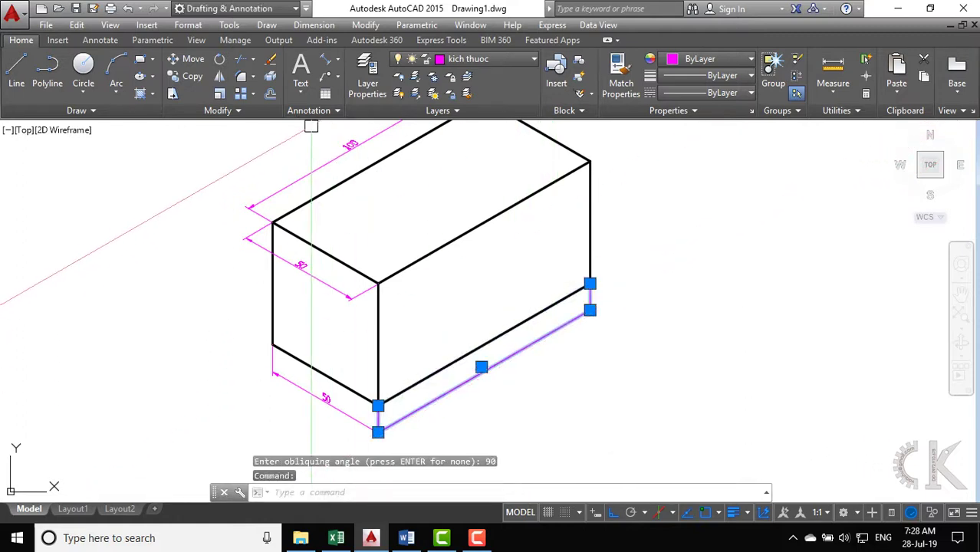
{"action": "left_click", "coordinate": [337, 112]}
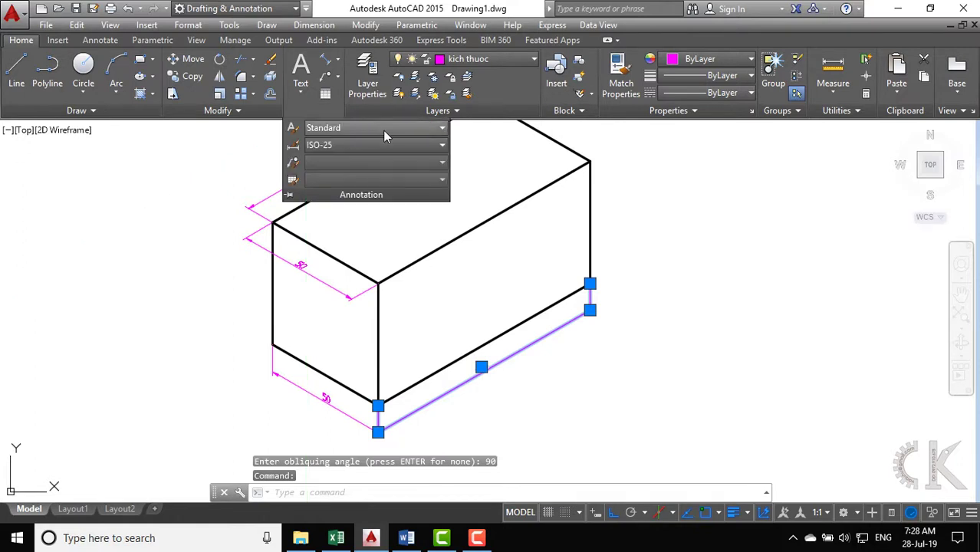
{"action": "left_click", "coordinate": [442, 131]}
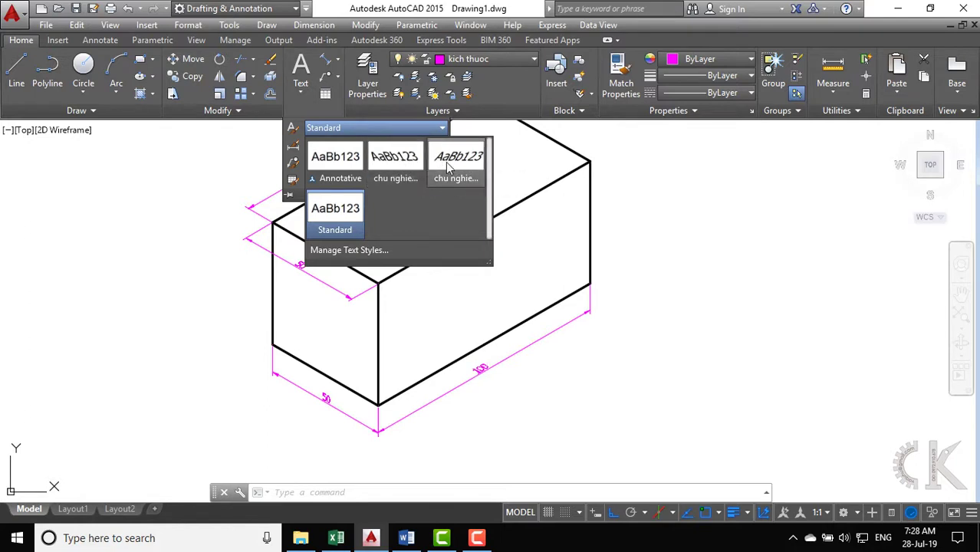
{"action": "key", "text": "Escape"}
{"action": "key", "text": "Escape"}
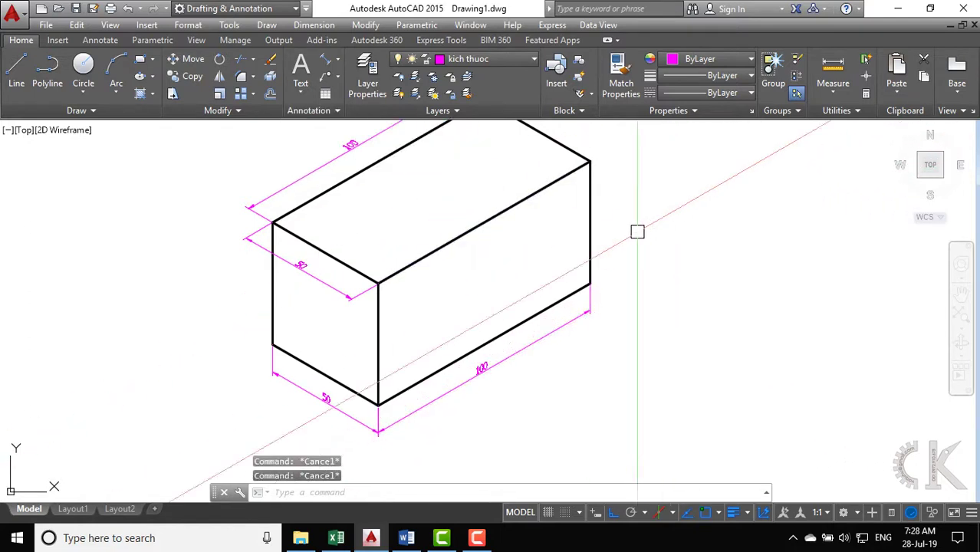
{"action": "middle_click_drag", "start_coordinate": [556, 255], "coordinate": [560, 304]}
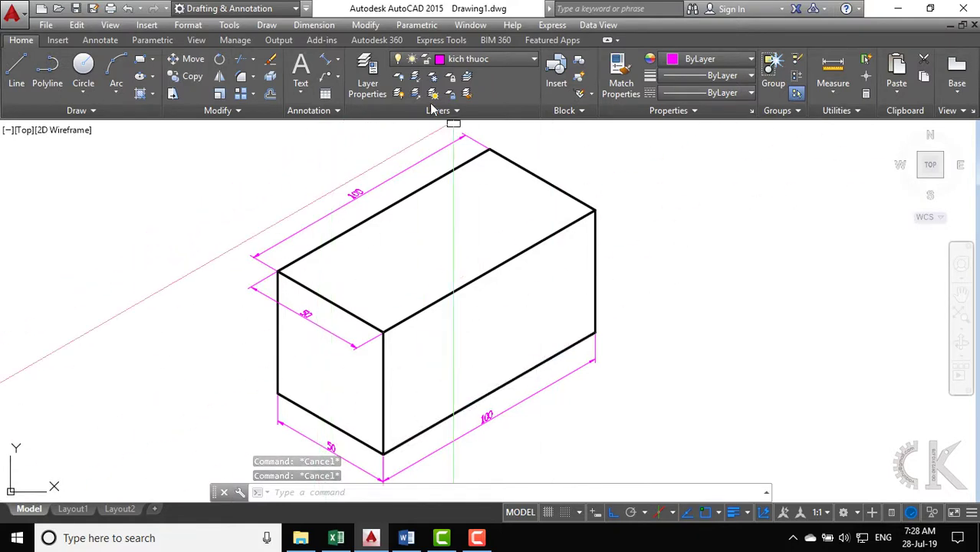
Place a 50 aligned dimension on the box's right vertical edge.
{"action": "left_click", "coordinate": [328, 61]}
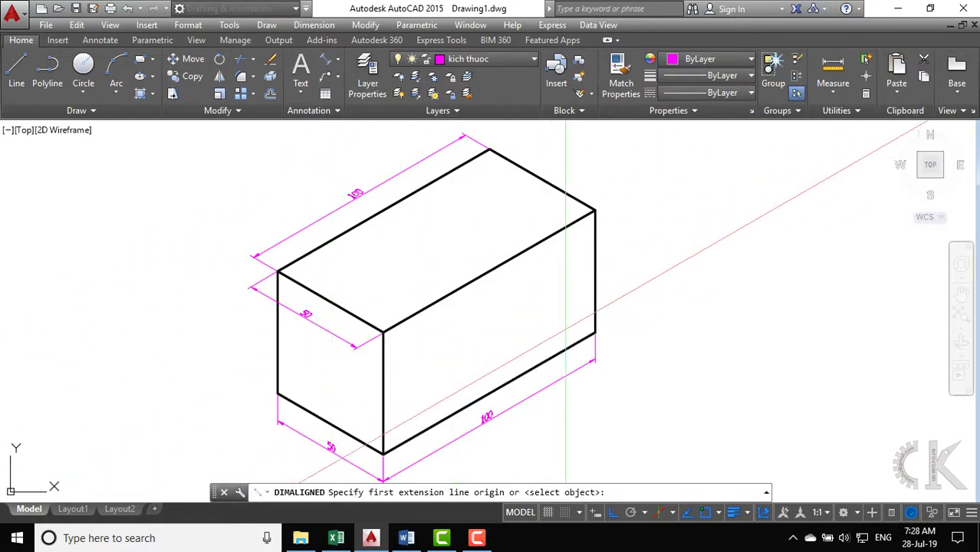
{"action": "left_click", "coordinate": [595, 333]}
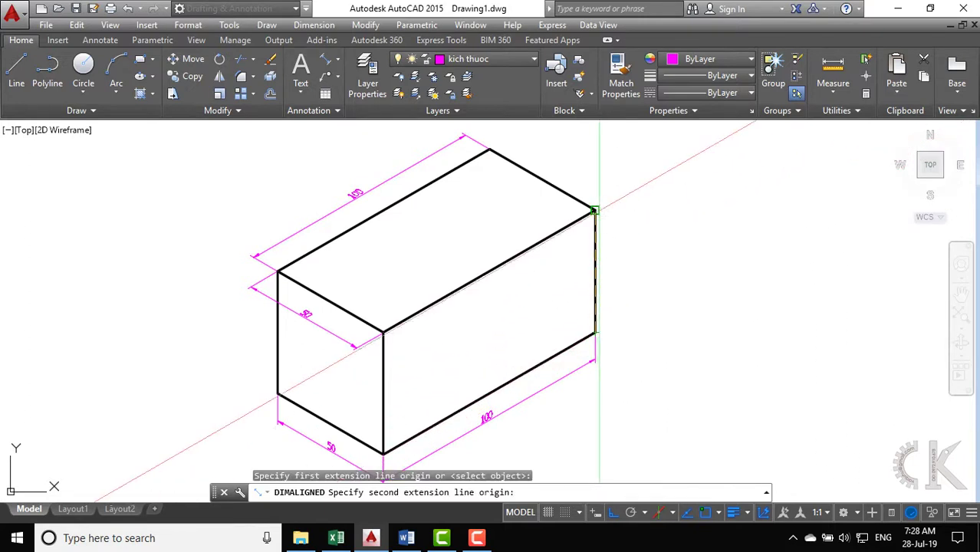
{"action": "left_click", "coordinate": [595, 210]}
{"action": "left_click", "coordinate": [622, 230]}
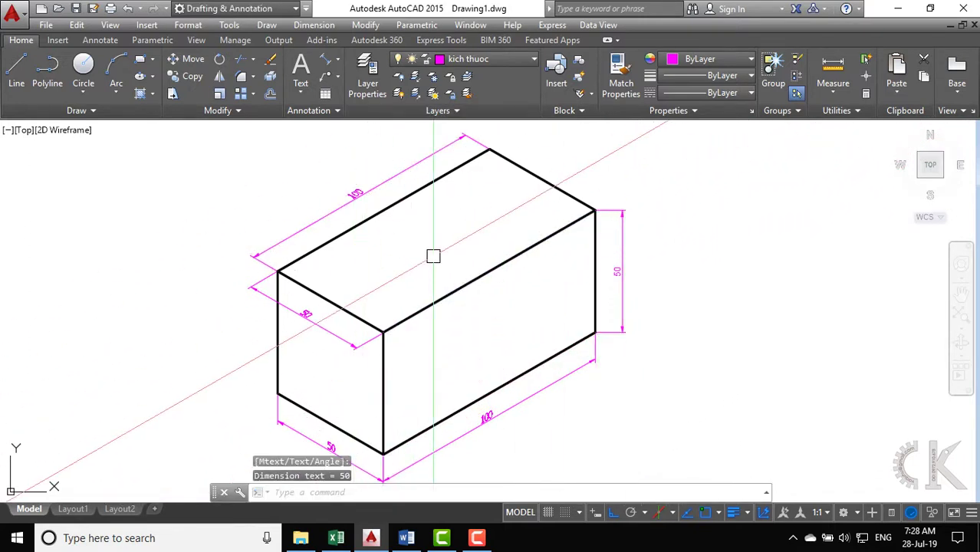
Oblique the vertical 50 dimension's extension lines at 30° using DIMEDIT.
{"action": "type", "text": "DIMED"}
{"action": "key", "text": "Return"}
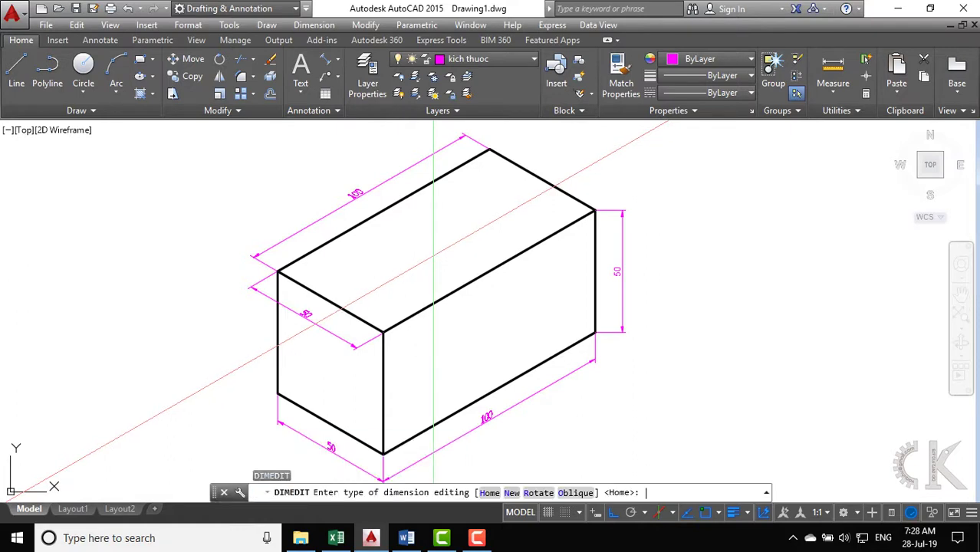
{"action": "left_click", "coordinate": [575, 493]}
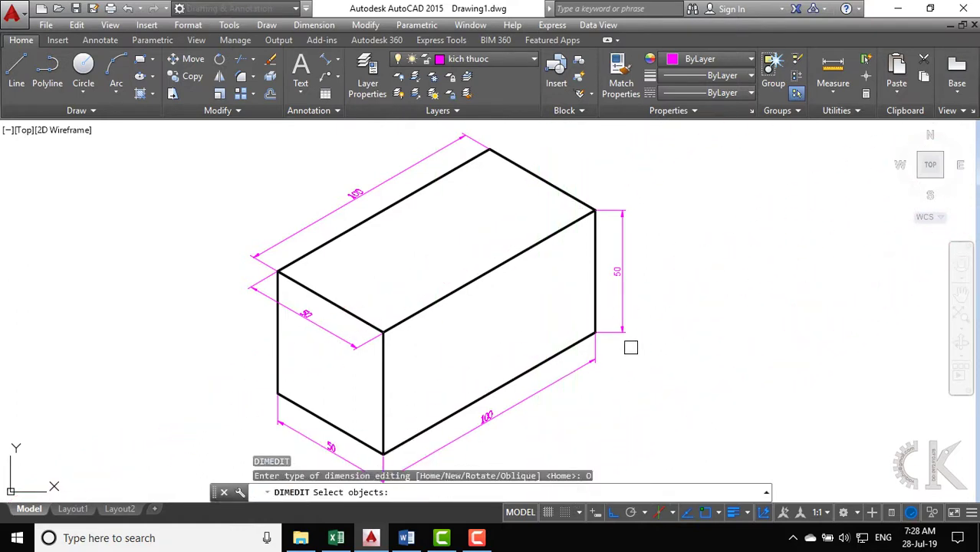
{"action": "left_click", "coordinate": [626, 292]}
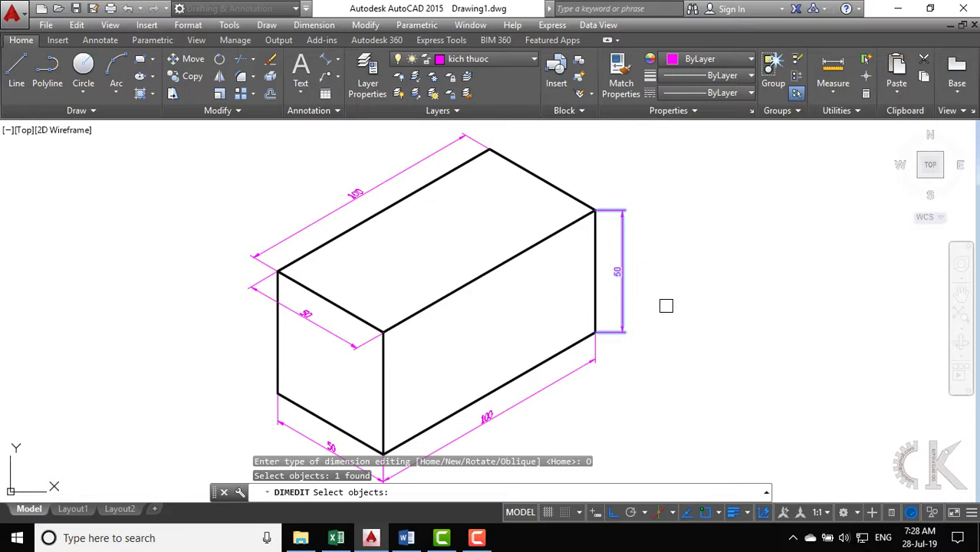
{"action": "key", "text": "Return"}
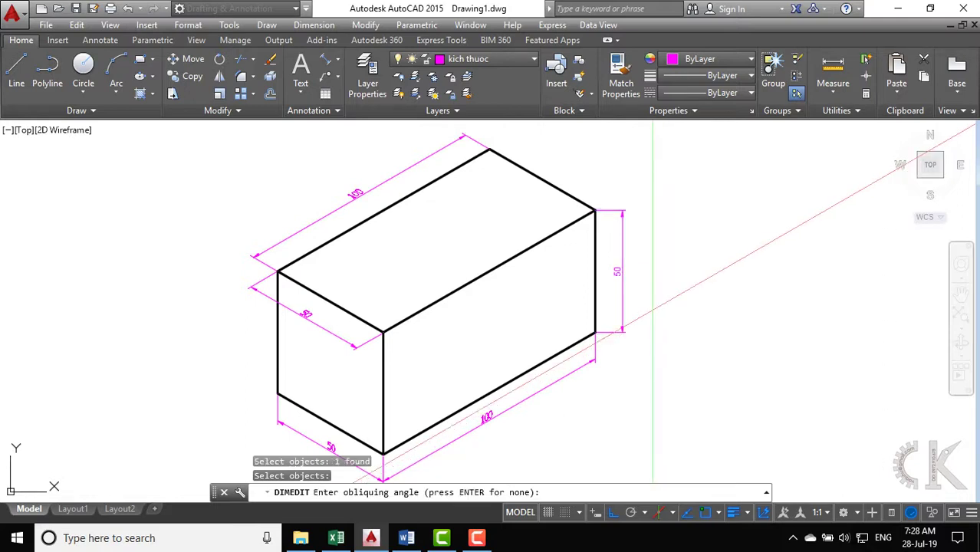
{"action": "type", "text": "30"}
{"action": "key", "text": "Return"}
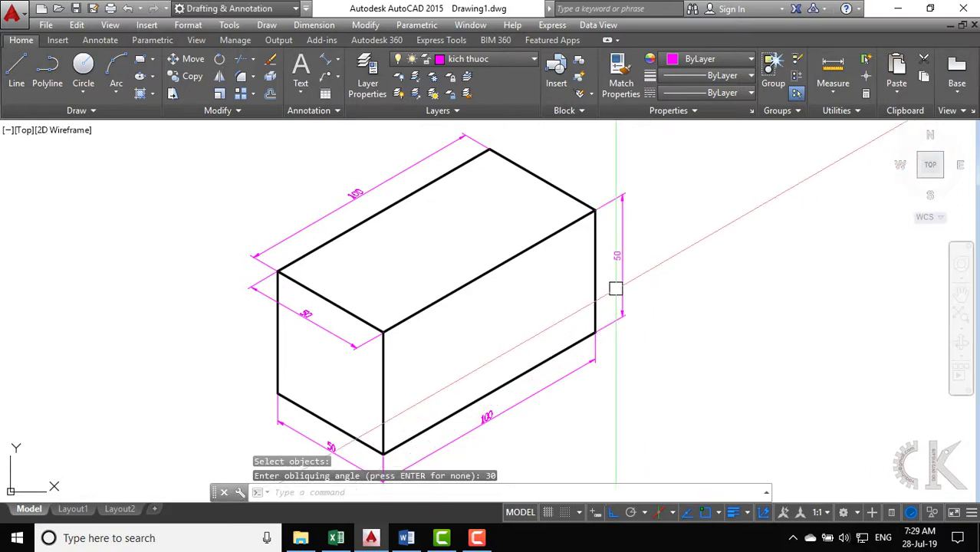
{"action": "left_click", "coordinate": [623, 258]}
Apply the 'chu nghieng -30 (150) do' text style to the 50 dimension and recentre the box.
{"action": "left_click", "coordinate": [331, 110]}
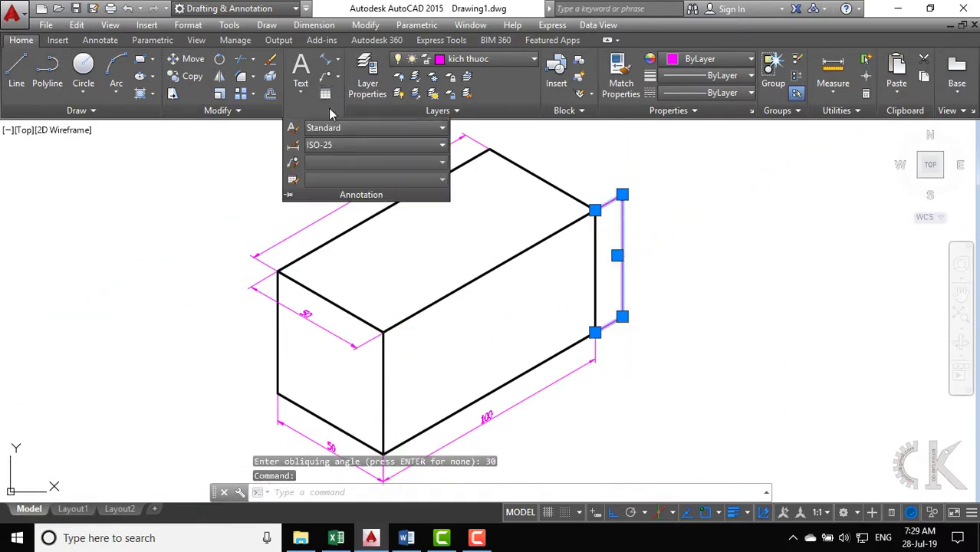
{"action": "left_click", "coordinate": [443, 129]}
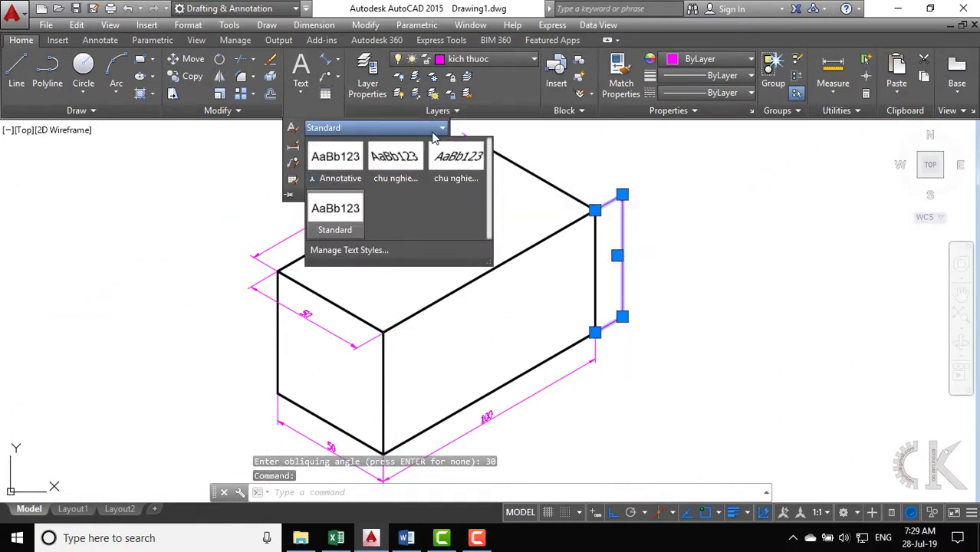
{"action": "left_click", "coordinate": [407, 170]}
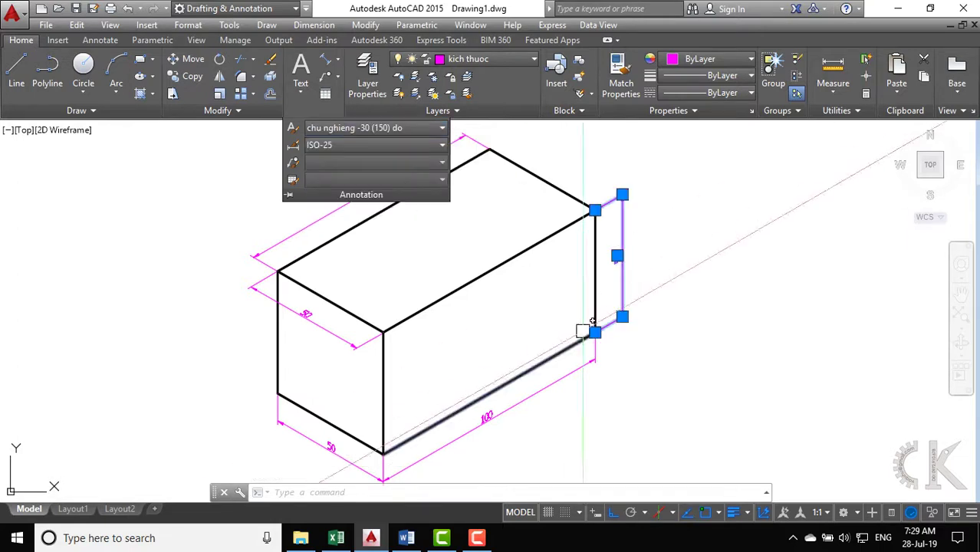
{"action": "key", "text": "Escape"}
{"action": "key", "text": "Escape"}
{"action": "middle_click_drag", "start_coordinate": [521, 302], "coordinate": [605, 287]}
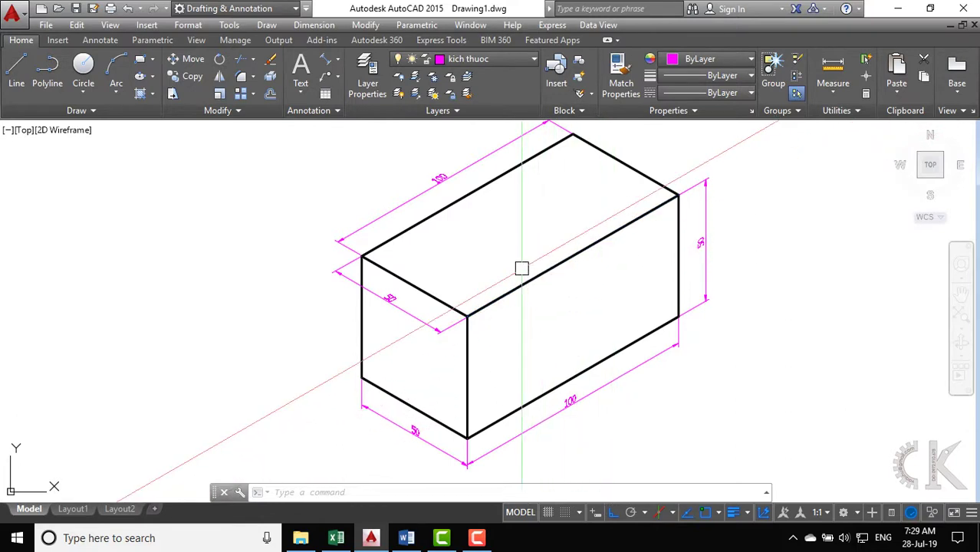
{"action": "middle_click_drag", "start_coordinate": [562, 269], "coordinate": [564, 276]}
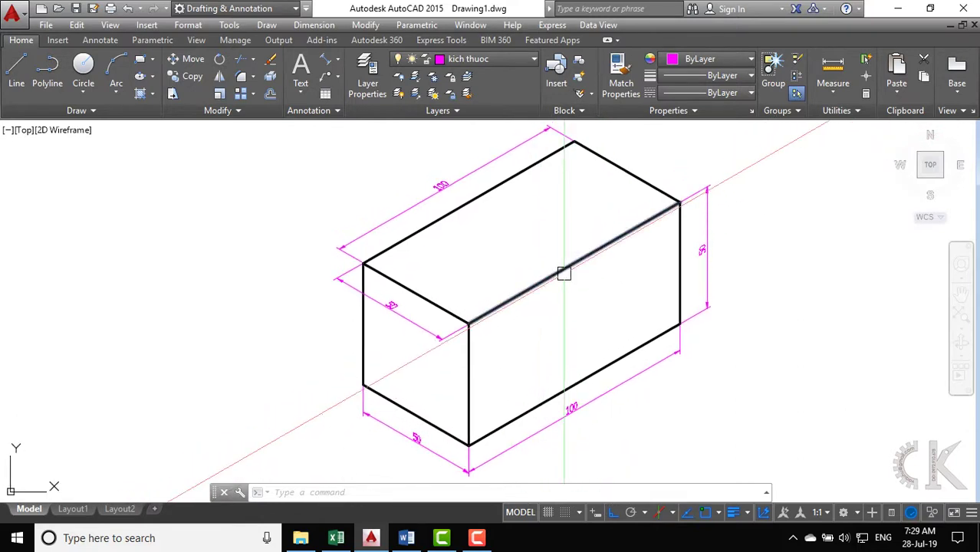